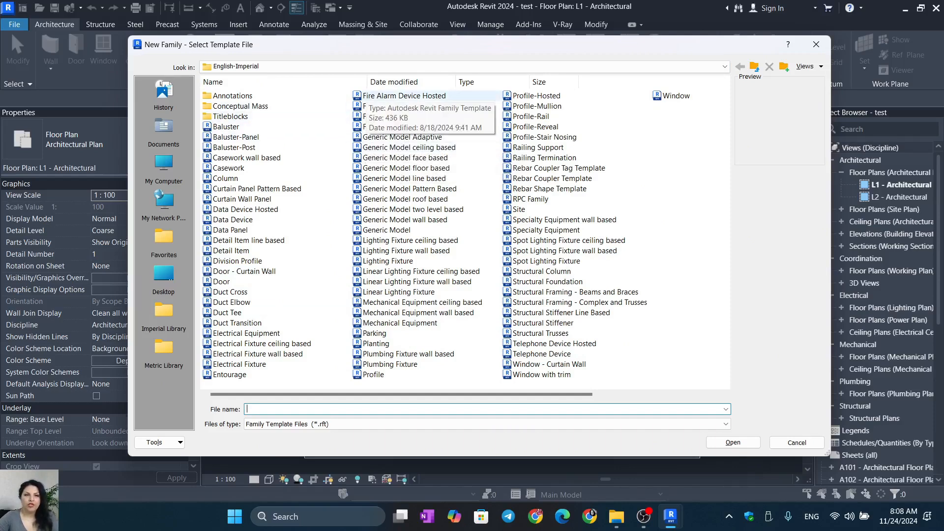
Create a new family from the Generic Model template
{"action": "left_click", "coordinate": [386, 230]}
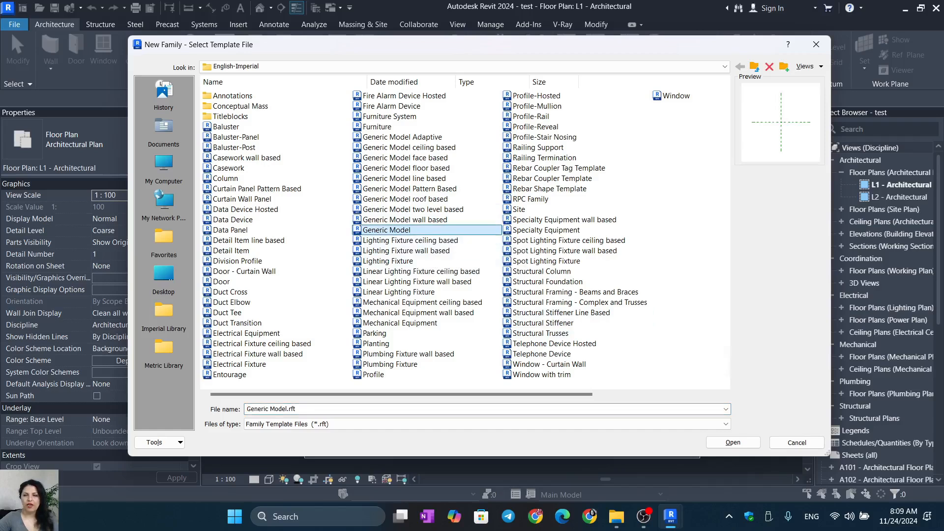
{"action": "left_click", "coordinate": [733, 442]}
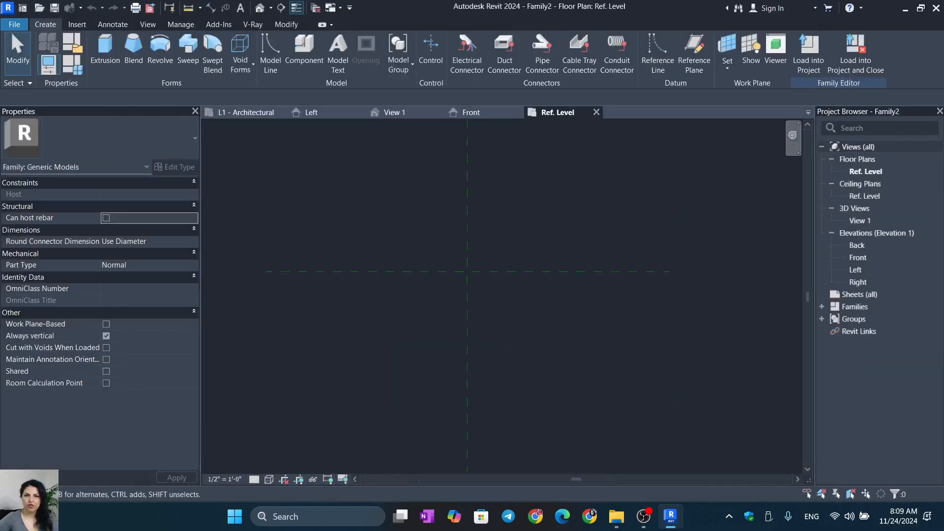
{"action": "scroll", "coordinate": [593, 324], "scroll_direction": "down", "scroll_amount": 1}
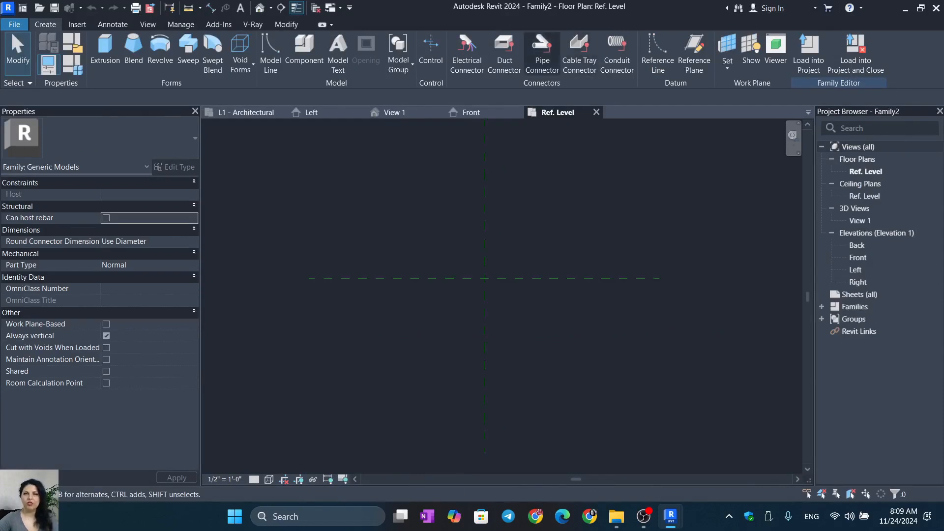
Set the family's length units to Meters in the project units
{"action": "key", "text": "u"}
{"action": "key", "text": "n"}
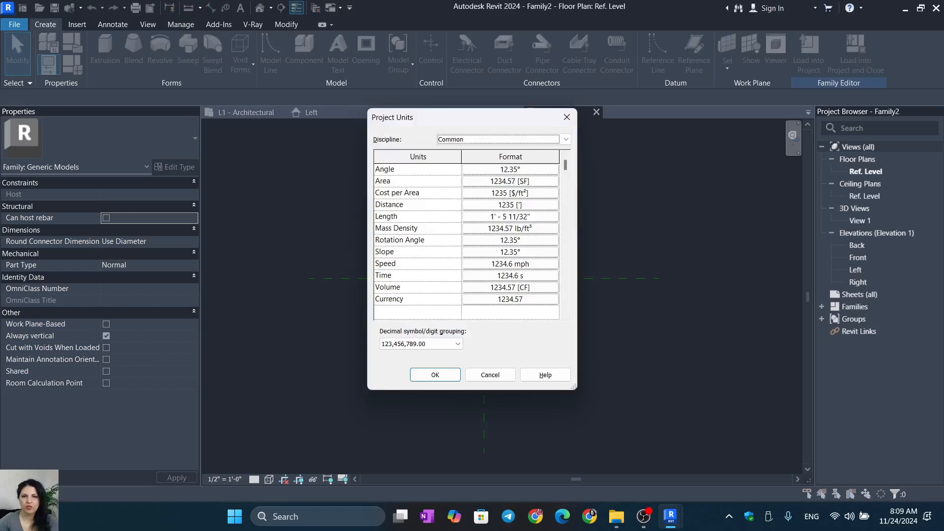
{"action": "left_click", "coordinate": [510, 216]}
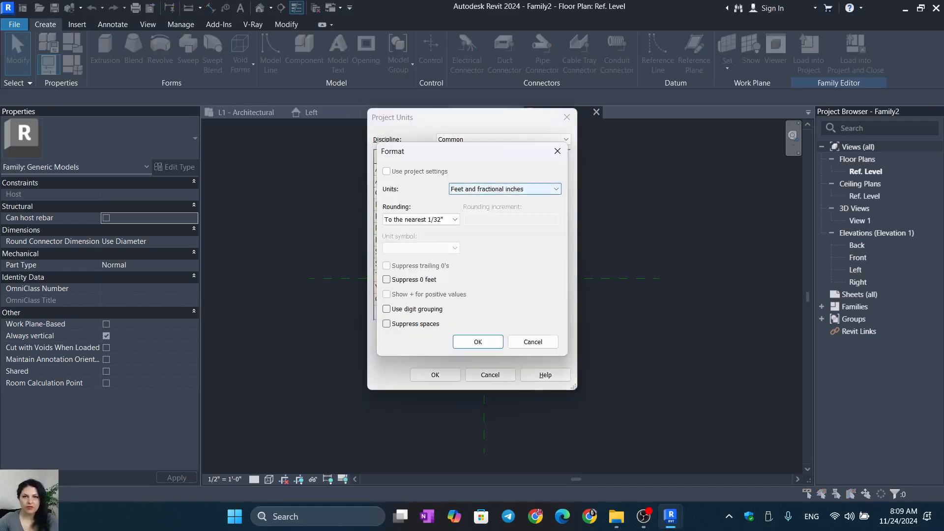
{"action": "left_click", "coordinate": [505, 190]}
{"action": "key", "text": "Up"}
{"action": "key", "text": "Up"}
{"action": "key", "text": "Up"}
{"action": "key", "text": "Return"}
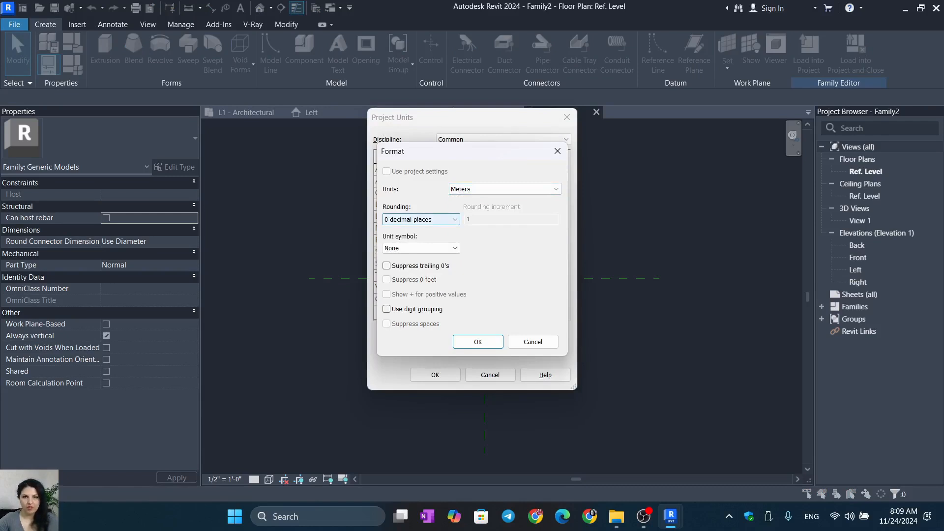
Format the length units with 2 decimal places and the unit symbol m, and accept the project units
{"action": "left_click", "coordinate": [421, 220]}
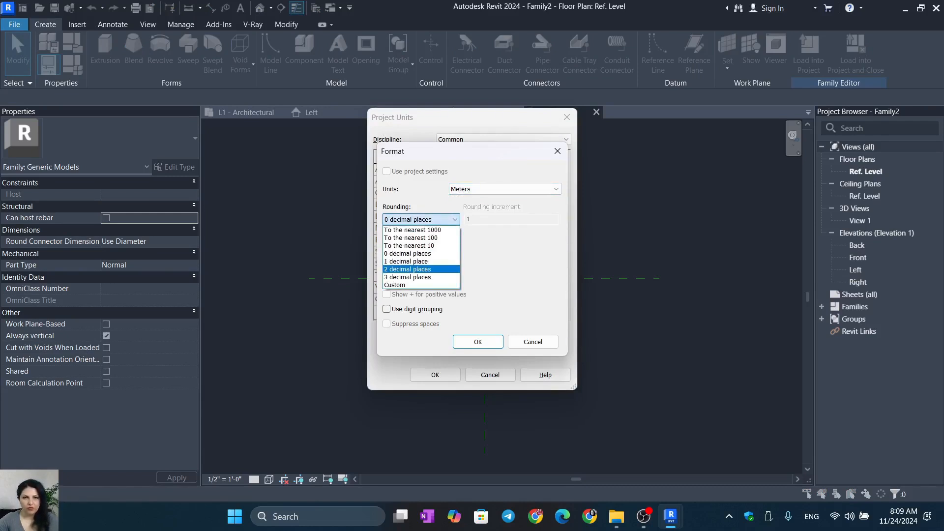
{"action": "key", "text": "Return"}
{"action": "key", "text": "Tab"}
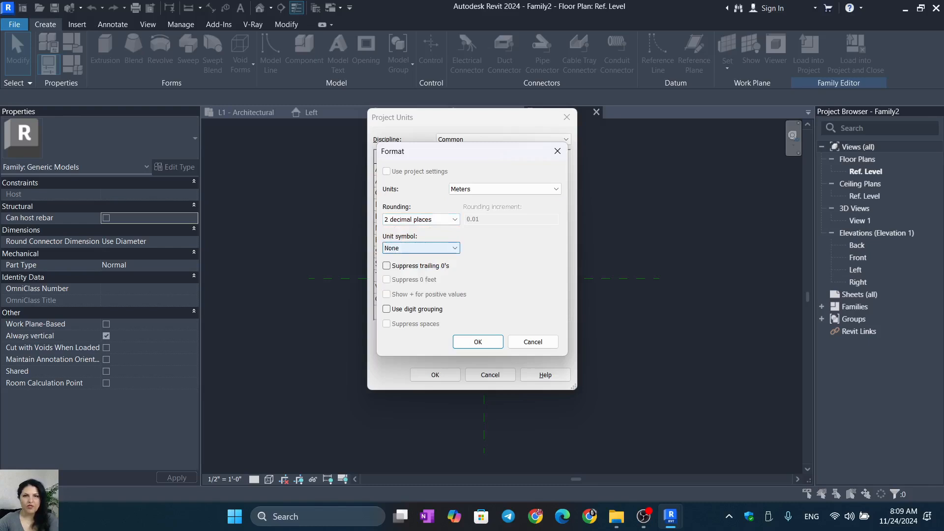
{"action": "left_click", "coordinate": [421, 248]}
{"action": "left_click", "coordinate": [418, 265]}
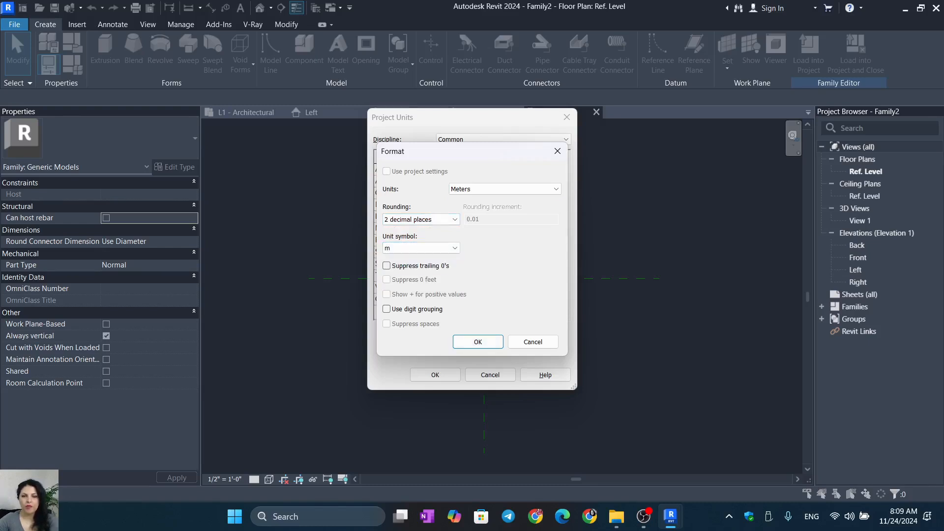
{"action": "left_click", "coordinate": [478, 342]}
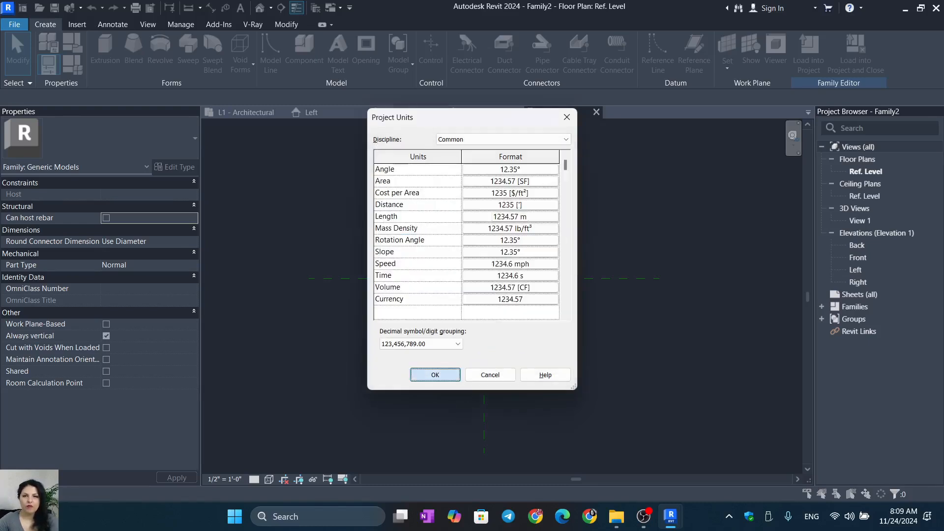
{"action": "left_click", "coordinate": [435, 375]}
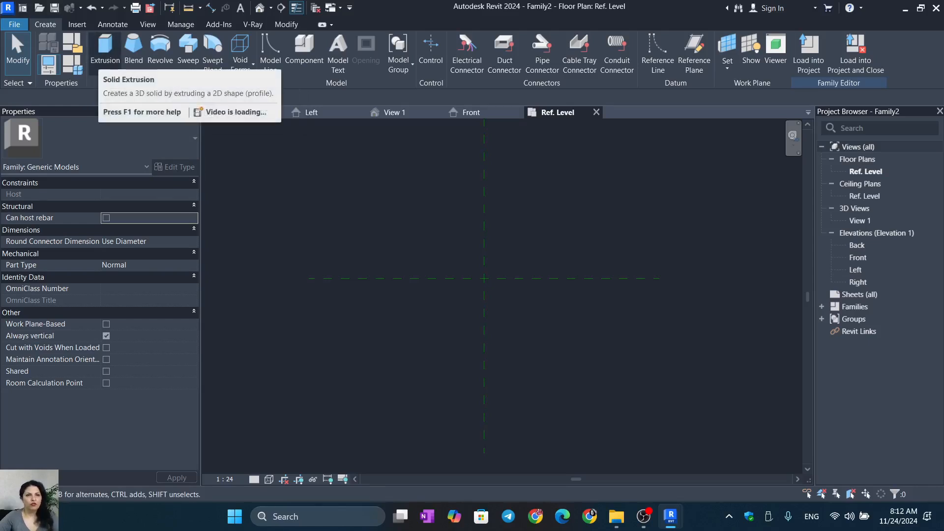
Start a solid extrusion on the reference level
{"action": "left_click", "coordinate": [105, 46]}
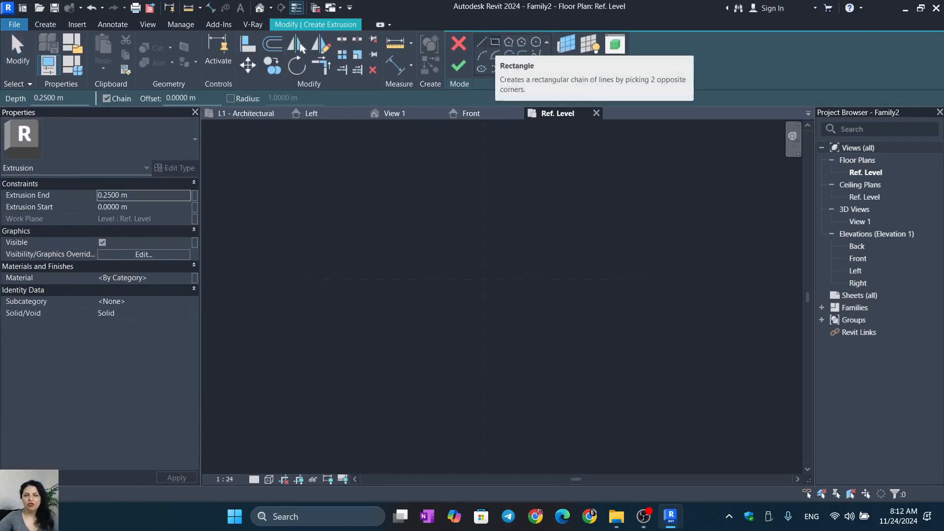
{"action": "left_click", "coordinate": [495, 43]}
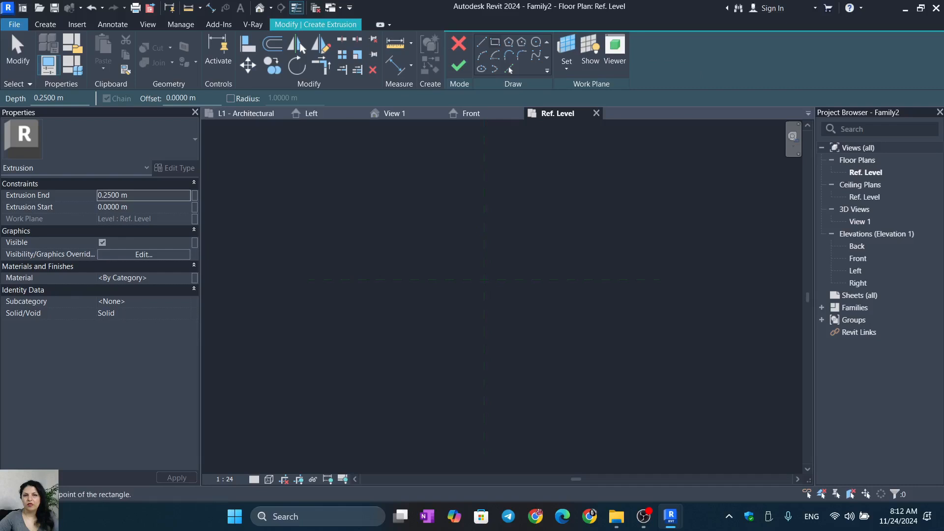
{"action": "left_click", "coordinate": [453, 244]}
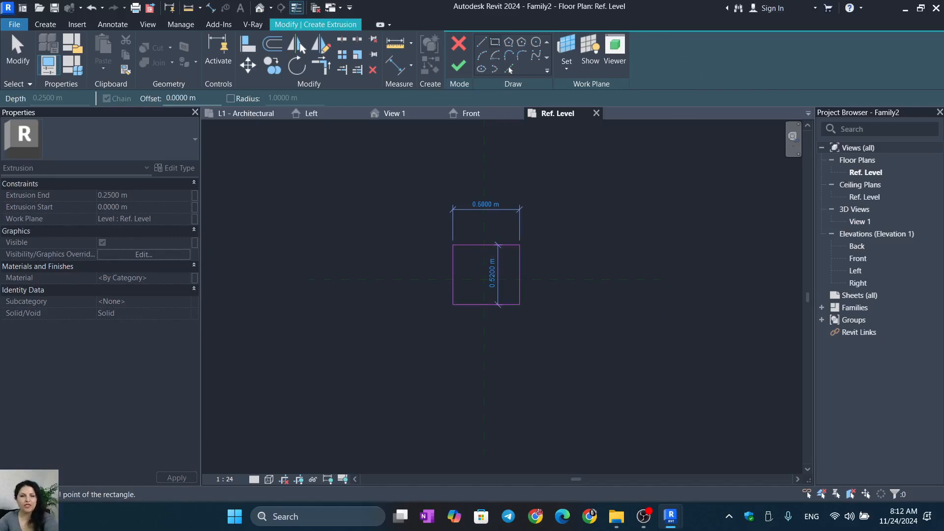
{"action": "key", "text": "Escape"}
Sketch a 4-sided inscribed polygon centred on the reference plane intersection, with a radius of about 0.32 m at 45°
{"action": "left_click", "coordinate": [508, 42]}
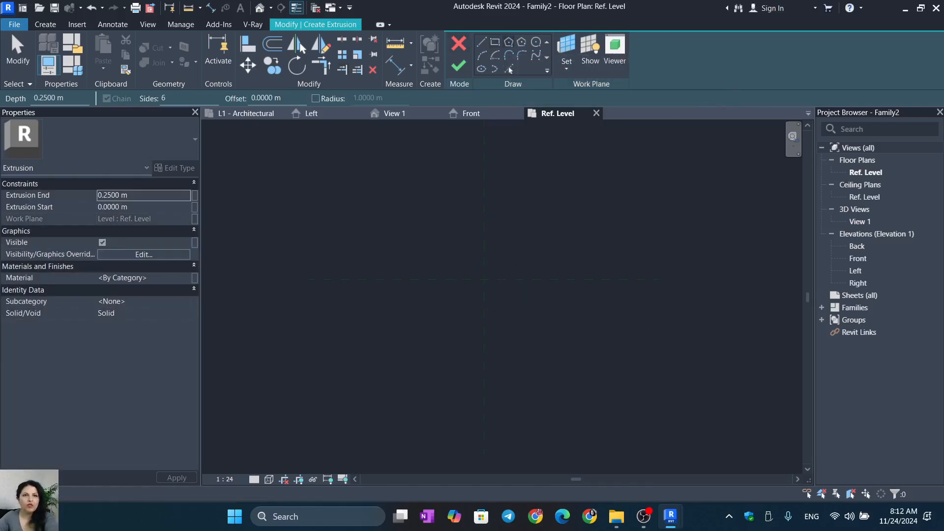
{"action": "left_click_drag", "start_coordinate": [170, 98], "coordinate": [161, 98]}
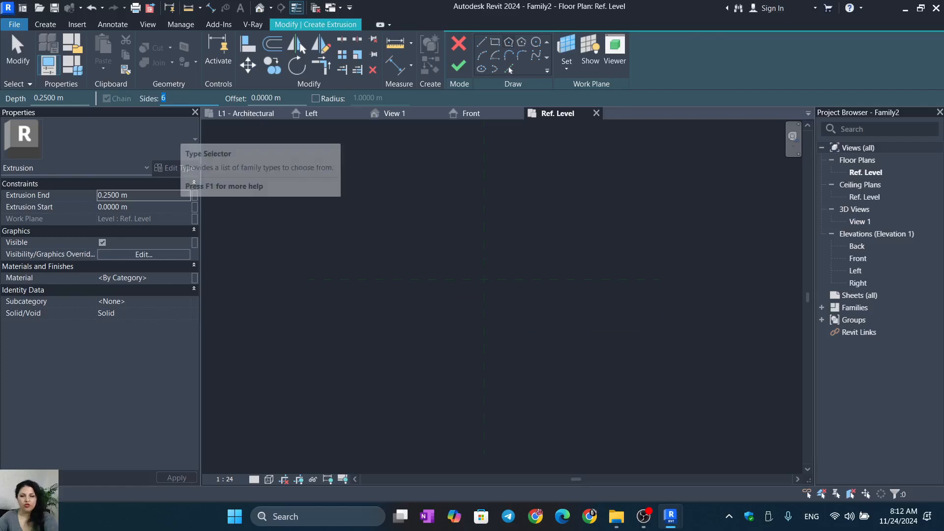
{"action": "type", "text": "4"}
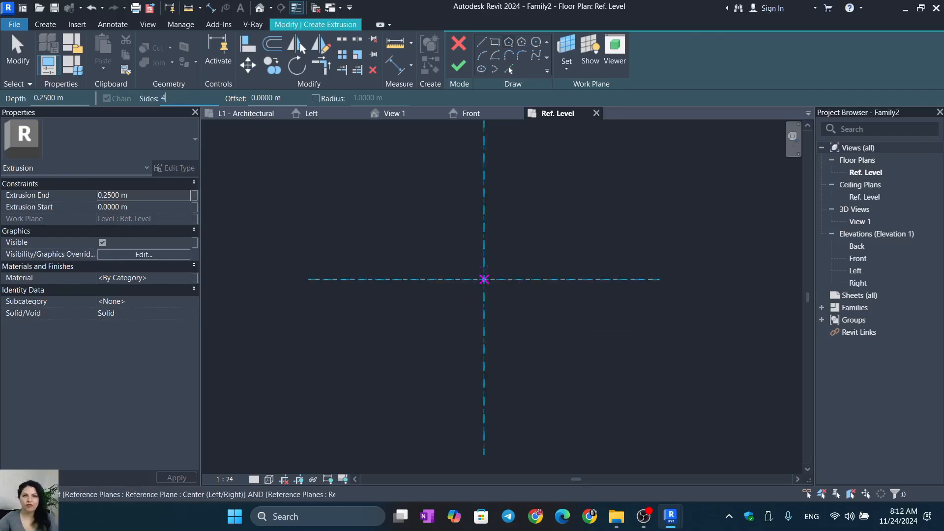
{"action": "left_click", "coordinate": [484, 276]}
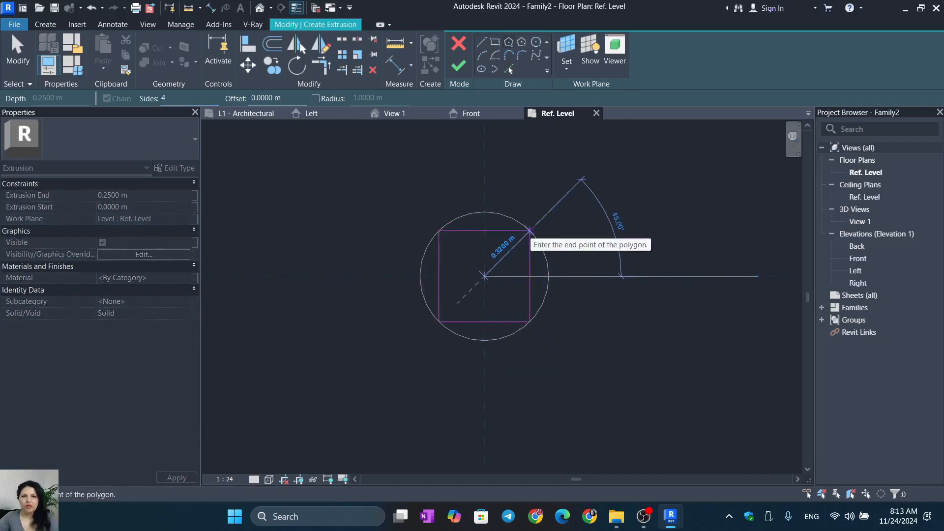
{"action": "left_click", "coordinate": [530, 230]}
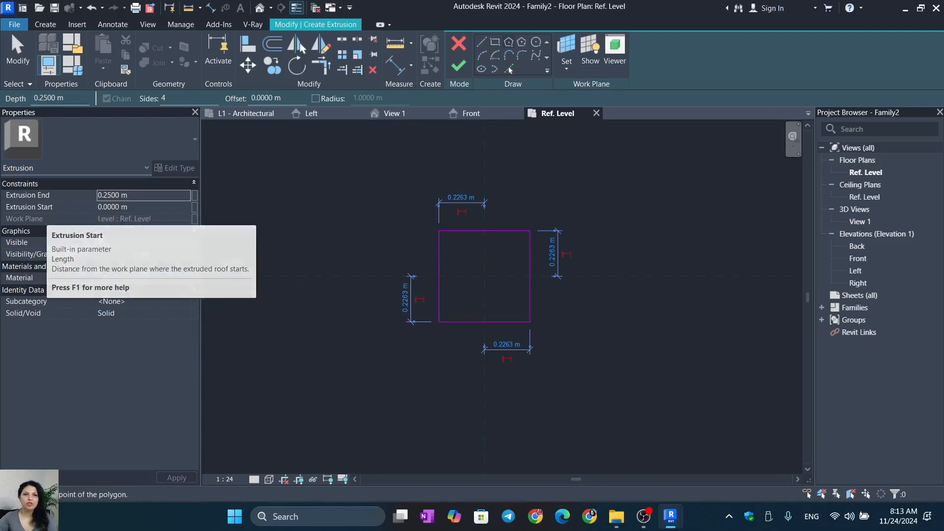
Create a new material for the extrusion and name it green
{"action": "left_click", "coordinate": [46, 242]}
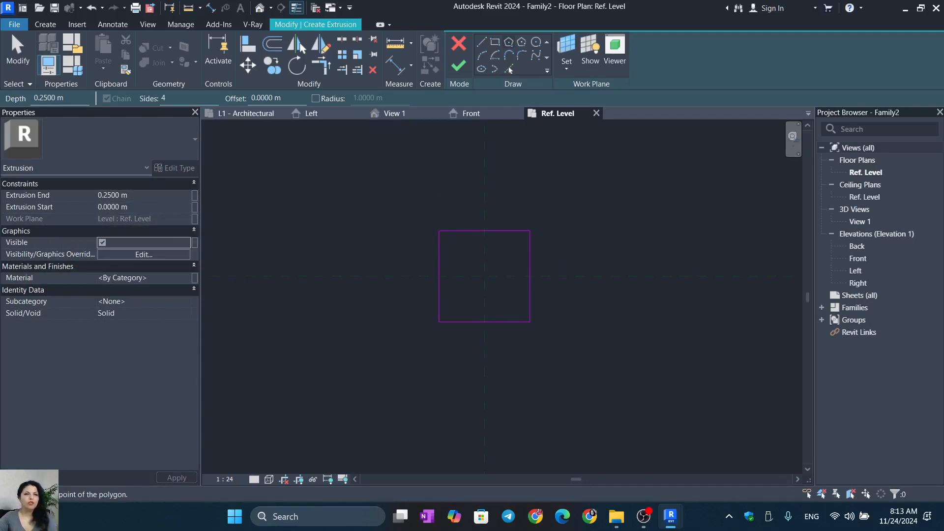
{"action": "left_click", "coordinate": [185, 279]}
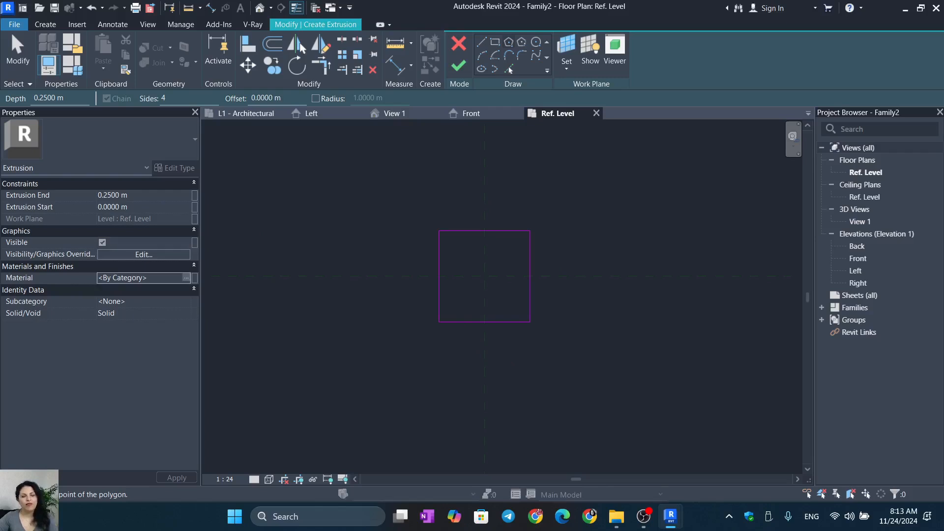
{"action": "left_click", "coordinate": [185, 278]}
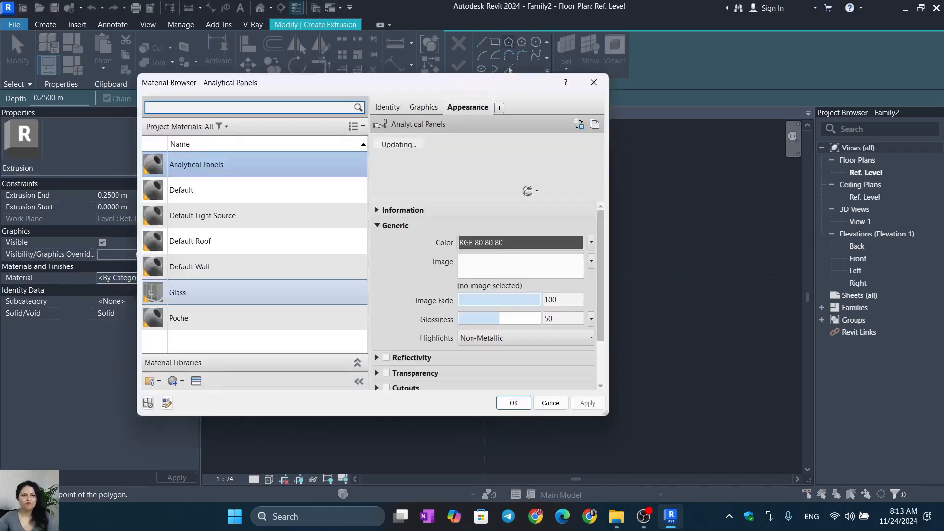
{"action": "left_click", "coordinate": [182, 381]}
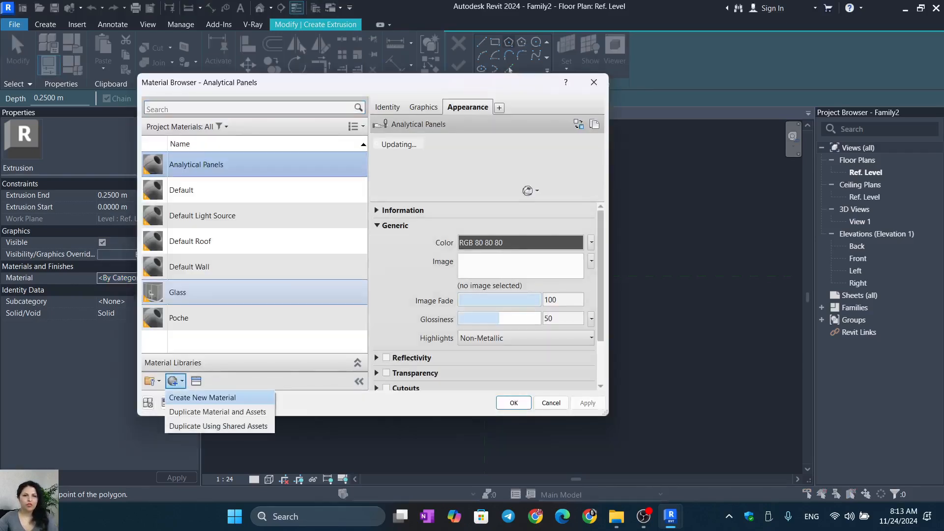
{"action": "left_click", "coordinate": [186, 396]}
{"action": "right_click", "coordinate": [216, 244]}
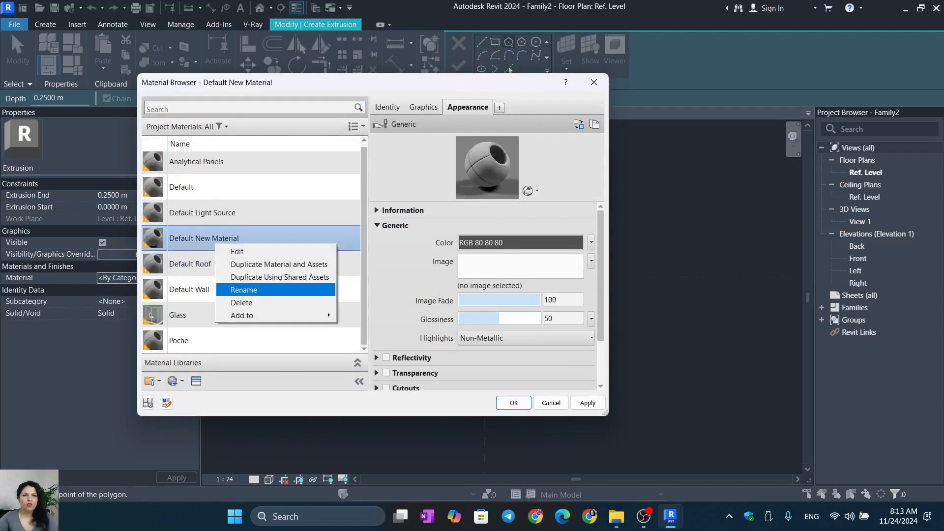
{"action": "left_click", "coordinate": [244, 290]}
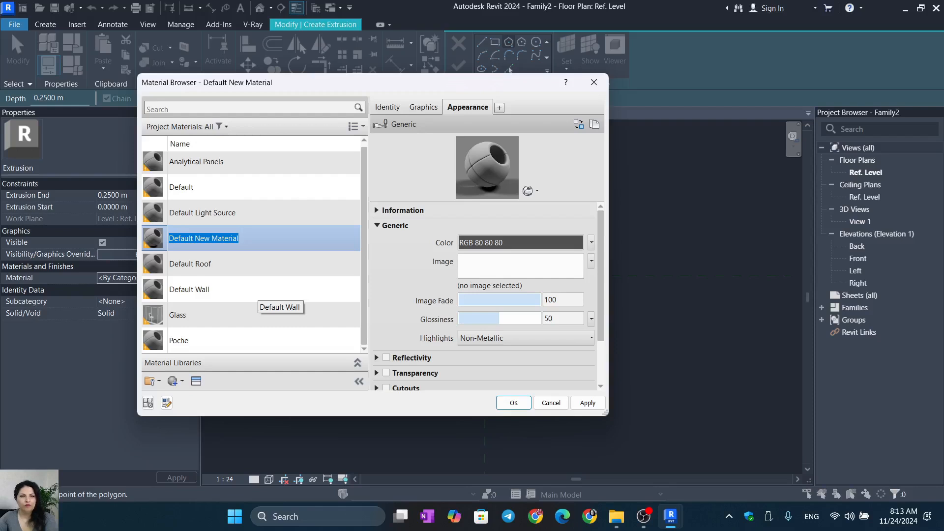
{"action": "type", "text": "gre"}
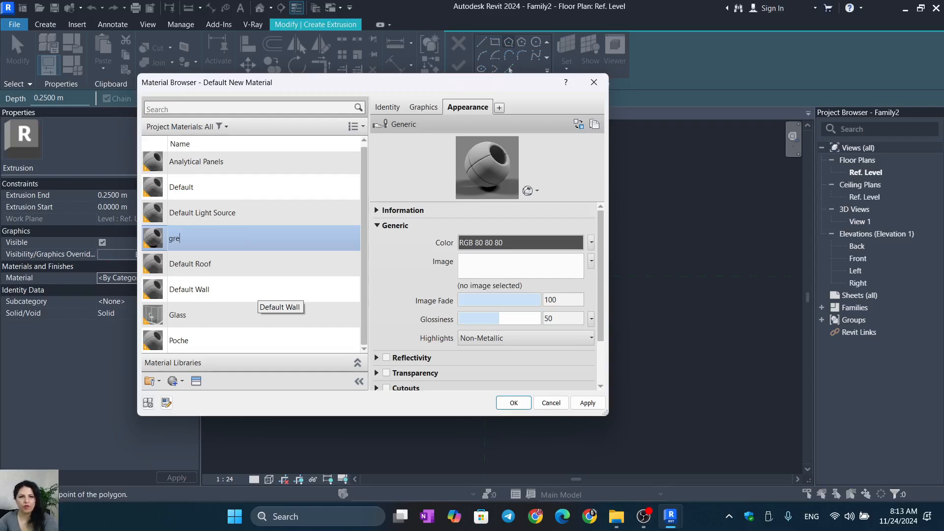
{"action": "type", "text": "en"}
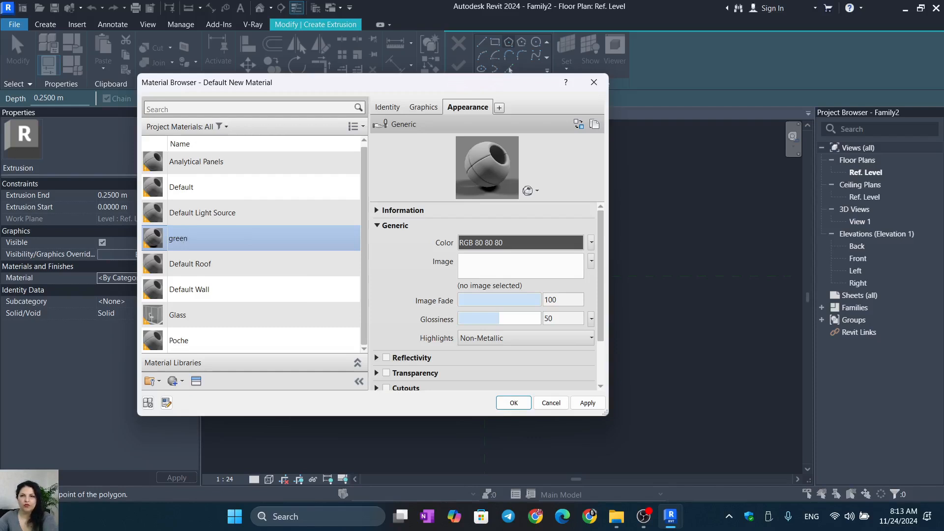
{"action": "key", "text": "Return"}
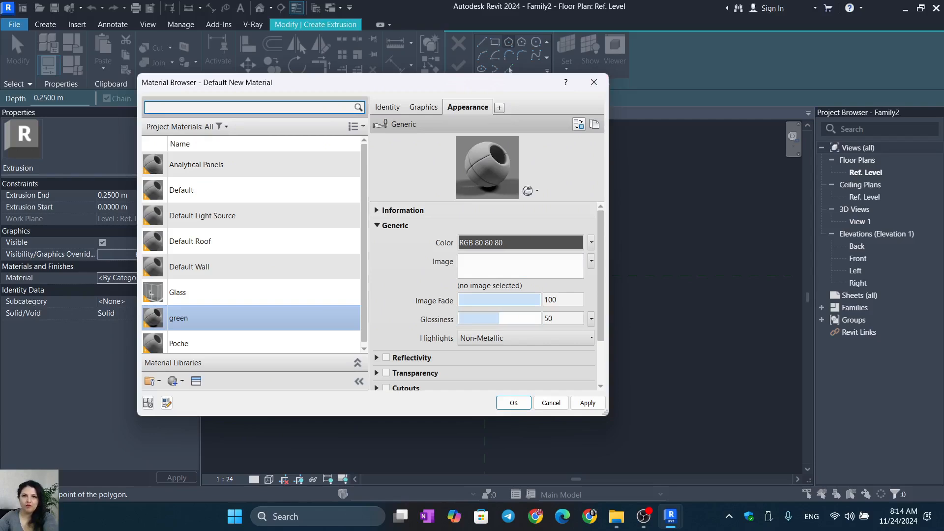
Set the green material's appearance color to RGB 26 134 88 and assign the material to the extrusion
{"action": "left_click", "coordinate": [578, 124]}
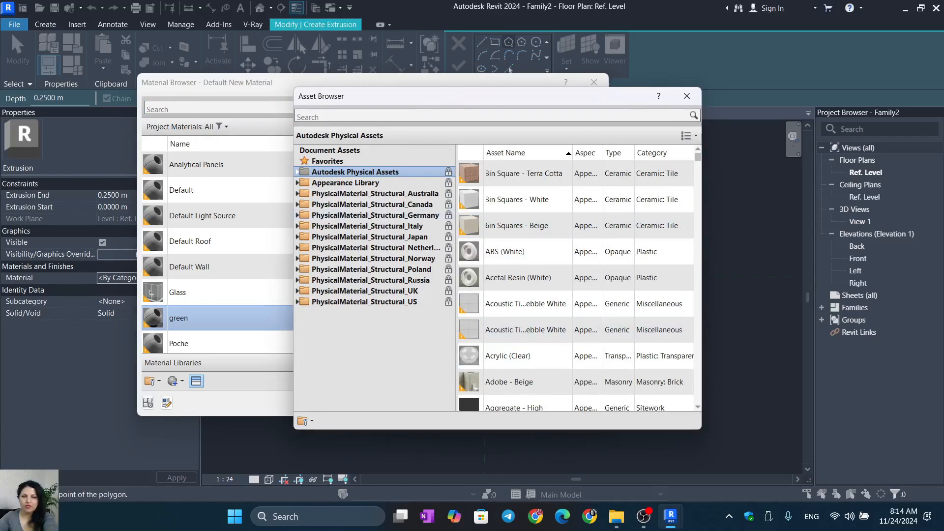
{"action": "left_click", "coordinate": [687, 96]}
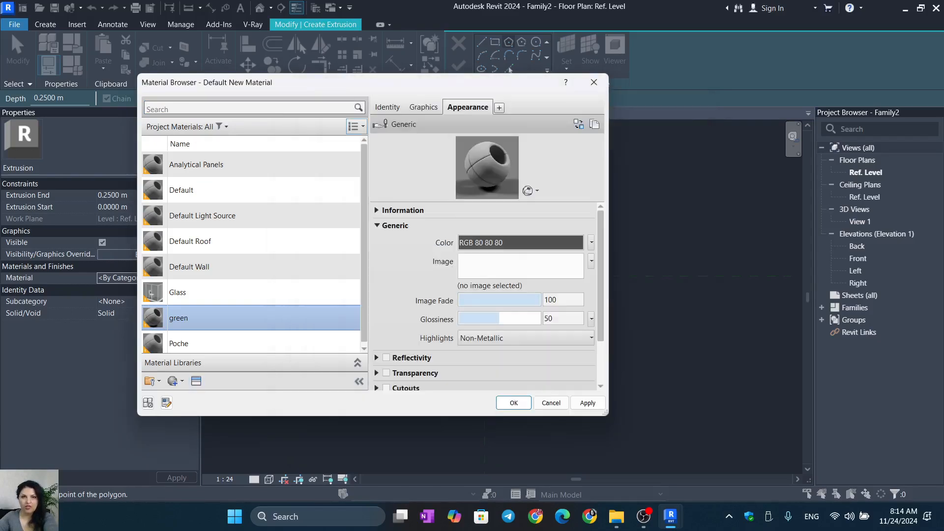
{"action": "left_click", "coordinate": [520, 242]}
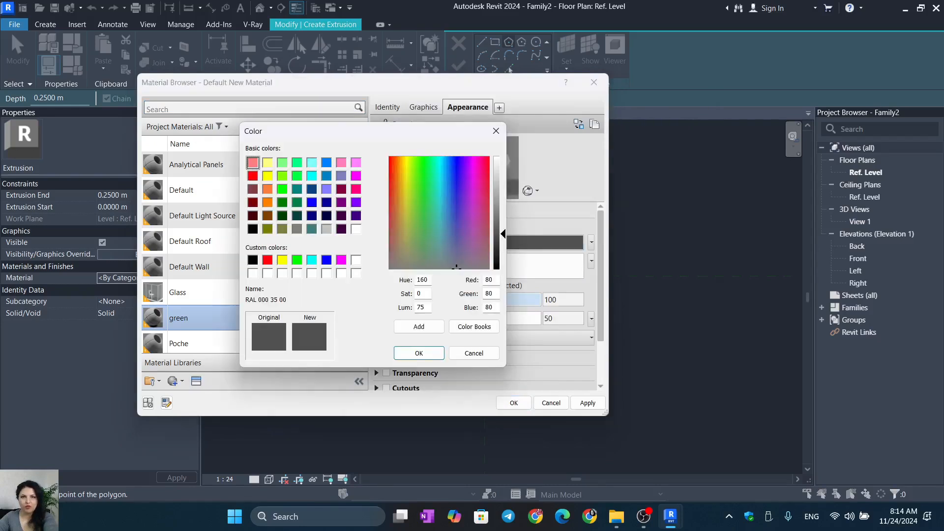
{"action": "left_click", "coordinate": [432, 192]}
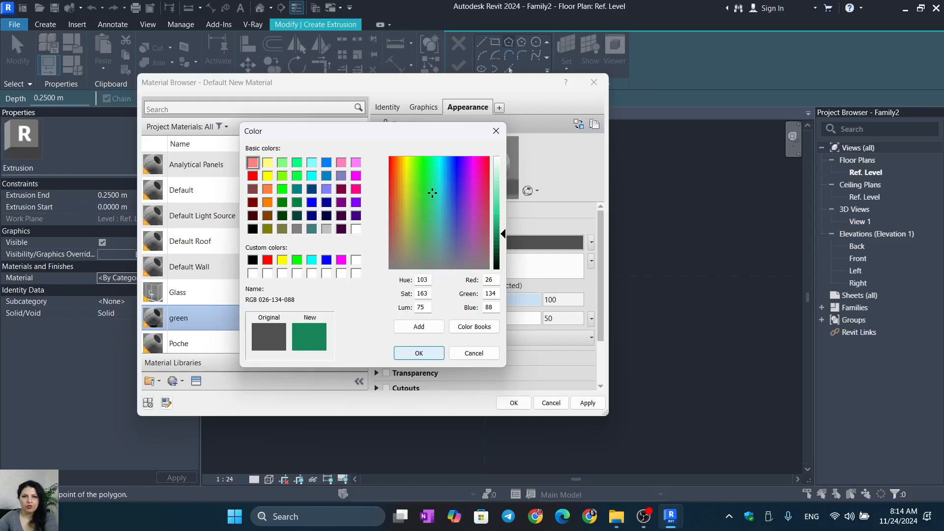
{"action": "left_click", "coordinate": [419, 353]}
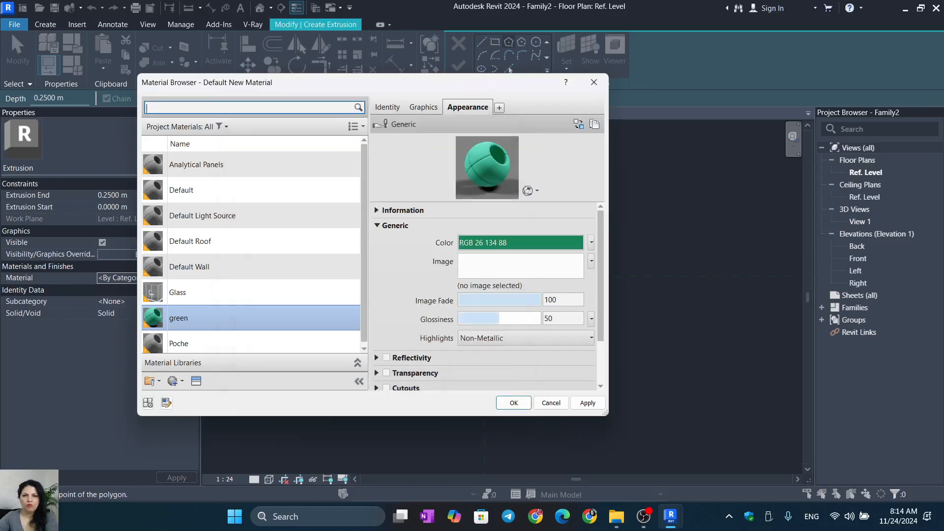
{"action": "left_click", "coordinate": [588, 403]}
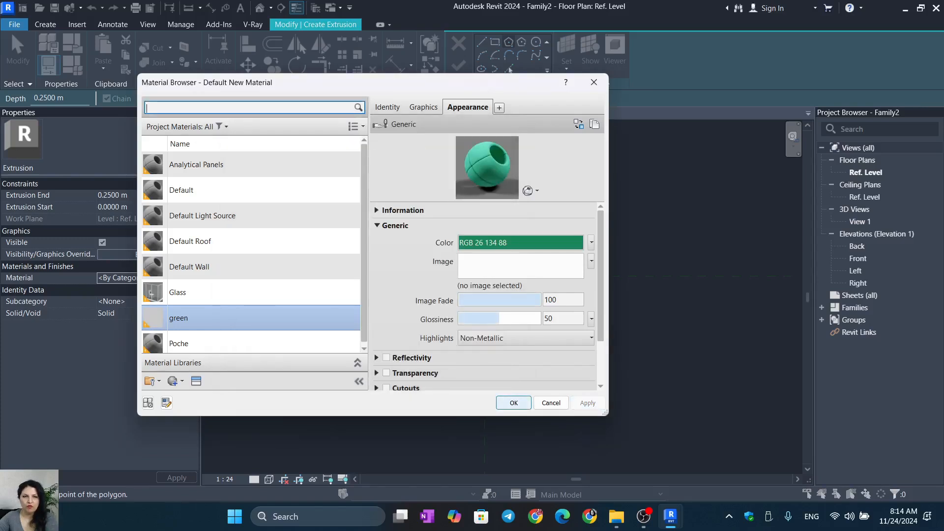
{"action": "left_click", "coordinate": [514, 403]}
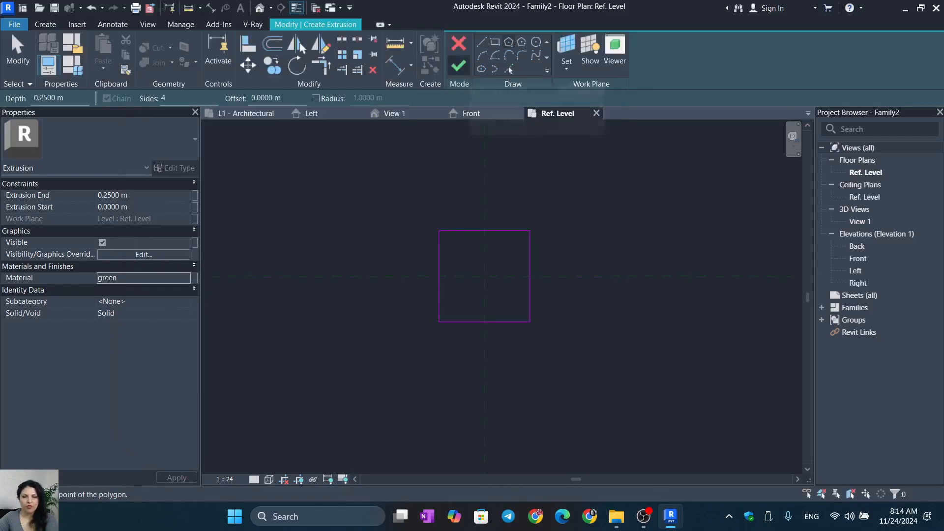
Finish the extrusion sketch and save the family as green with the maximum backups set to 1
{"action": "left_click", "coordinate": [458, 66]}
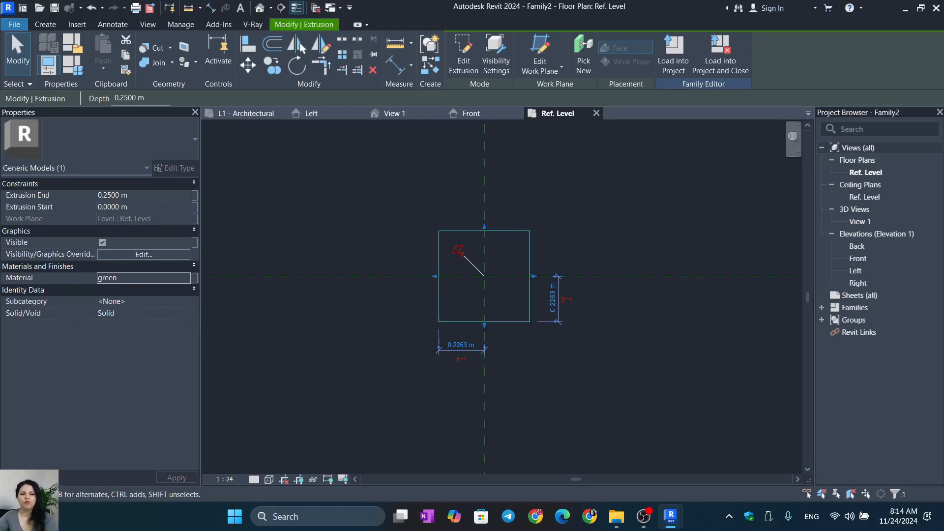
{"action": "key", "text": "ctrl+s"}
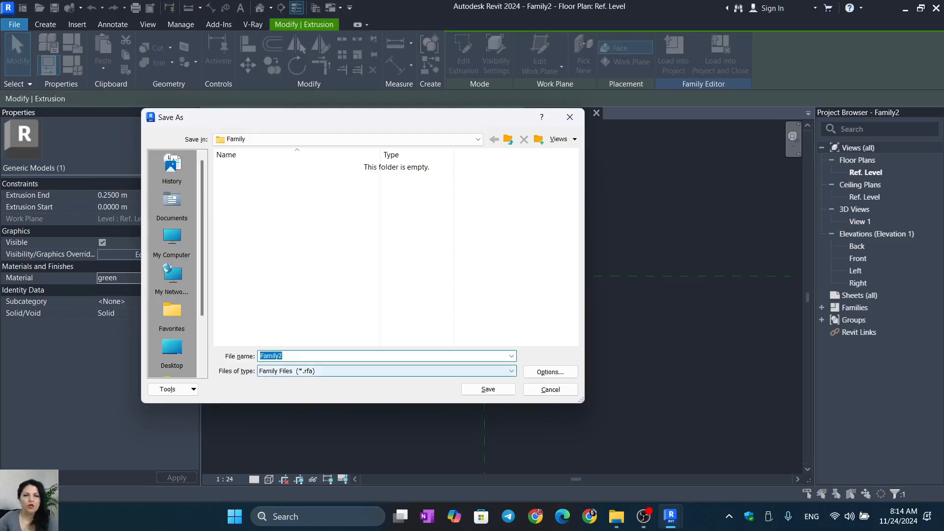
{"action": "type", "text": "gree"}
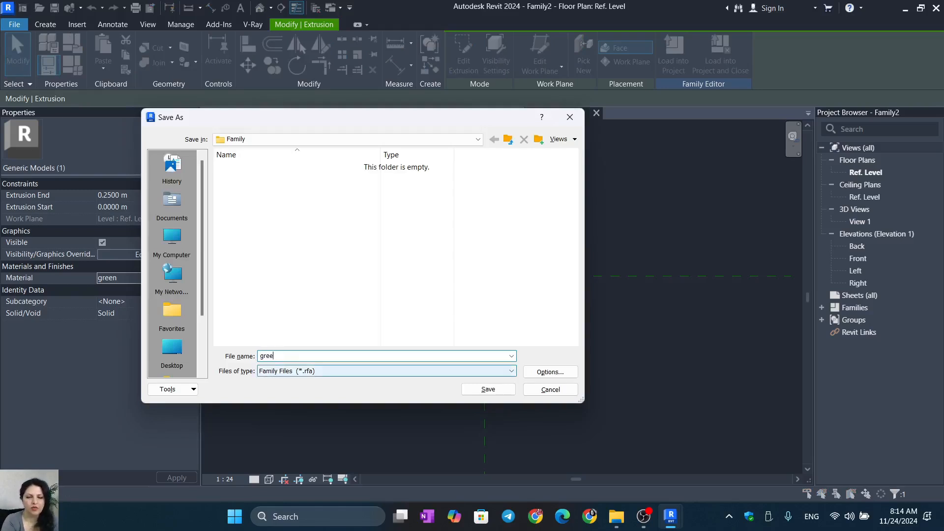
{"action": "type", "text": "n"}
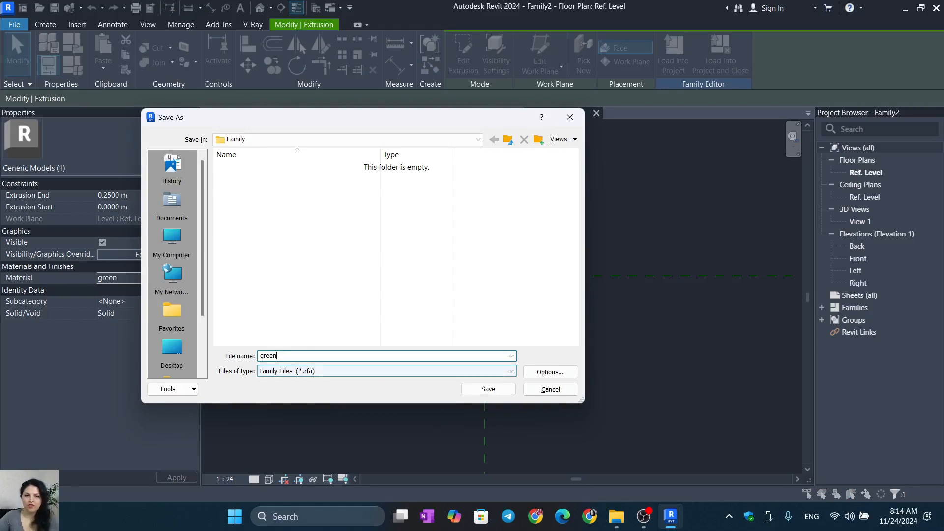
{"action": "left_click", "coordinate": [550, 372]}
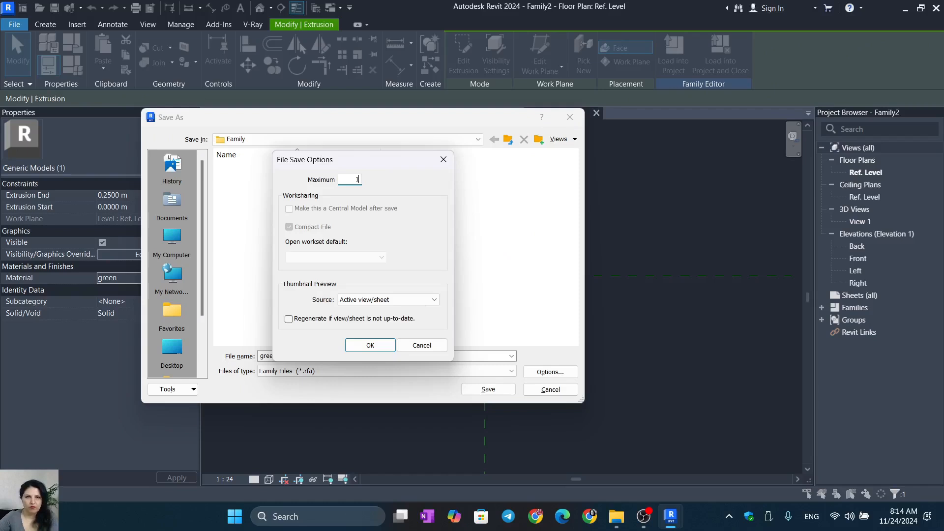
{"action": "key", "text": "Return"}
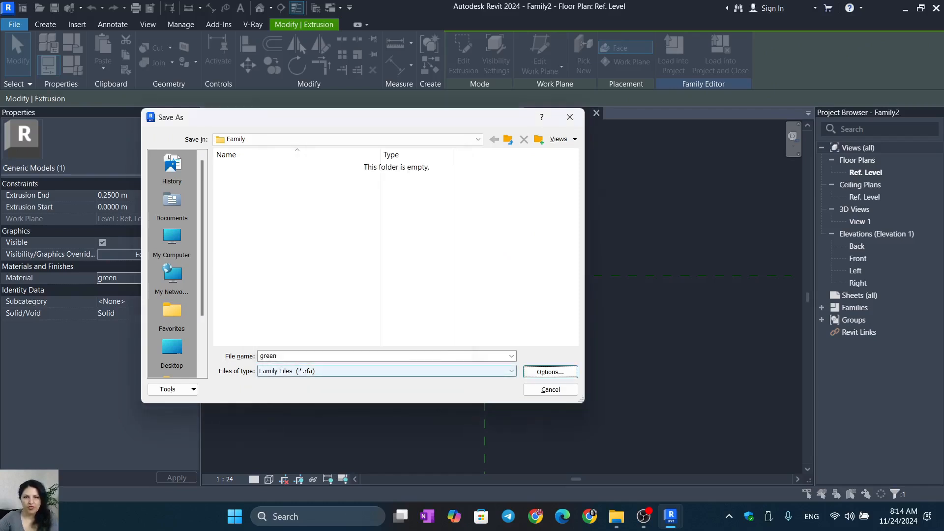
{"action": "key", "text": "Return"}
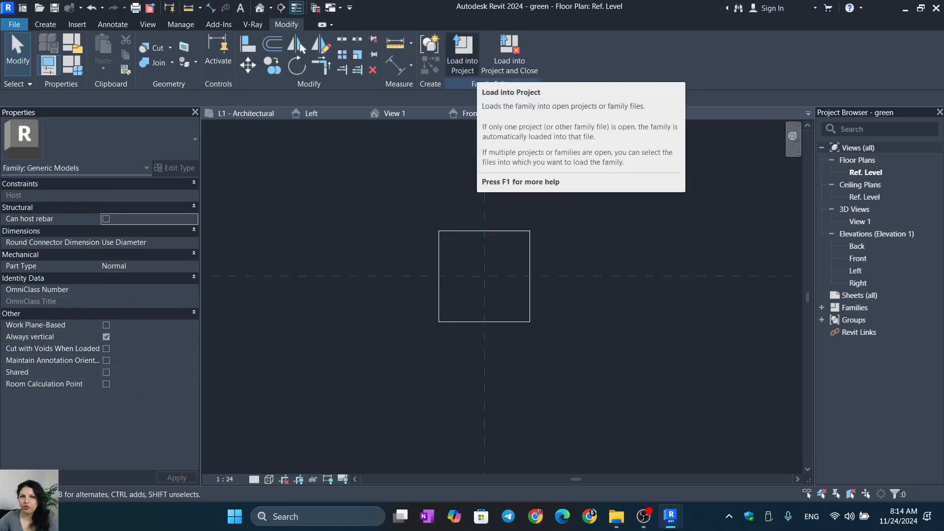
Load the green family into the test project and open the default 3D view
{"action": "left_click", "coordinate": [462, 52]}
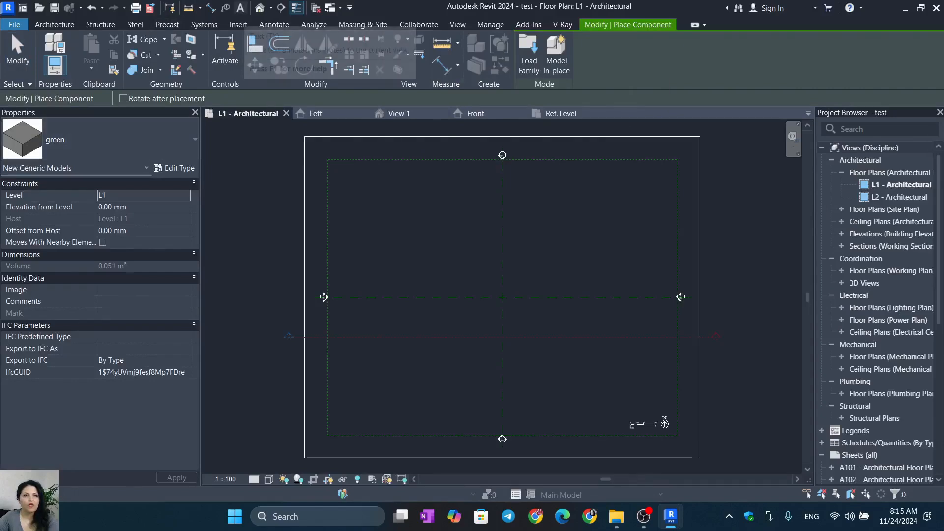
{"action": "left_click", "coordinate": [260, 8]}
{"action": "scroll", "coordinate": [497, 253], "scroll_direction": "up", "scroll_amount": 3}
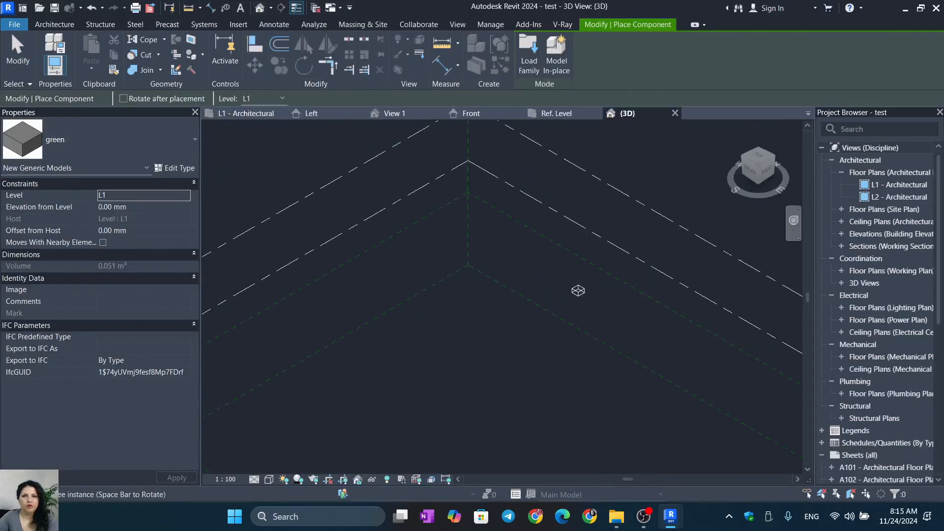
Place six instances of the green family on level L1 in two rows of three, and end placement
{"action": "left_click", "coordinate": [460, 315]}
{"action": "left_click", "coordinate": [438, 328]}
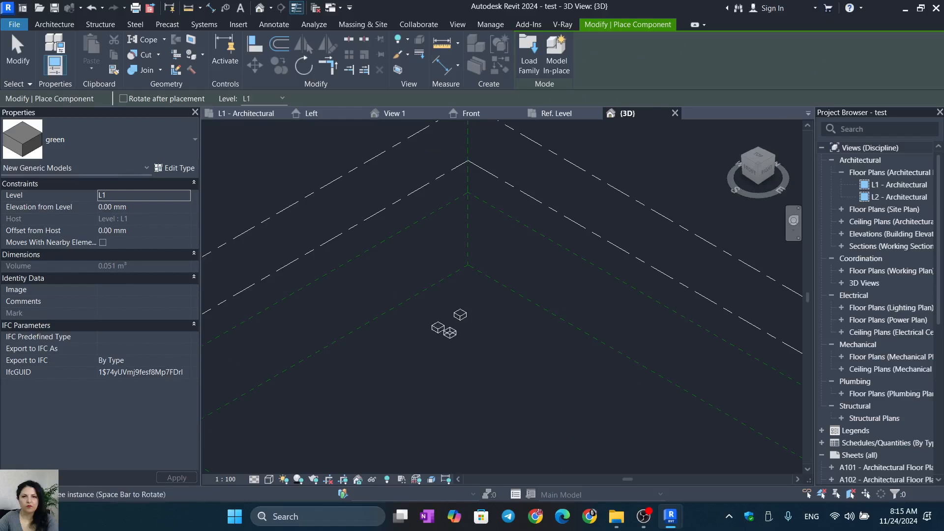
{"action": "left_click", "coordinate": [476, 328]}
{"action": "left_click", "coordinate": [454, 341]}
{"action": "left_click", "coordinate": [415, 337]}
{"action": "left_click", "coordinate": [425, 351]}
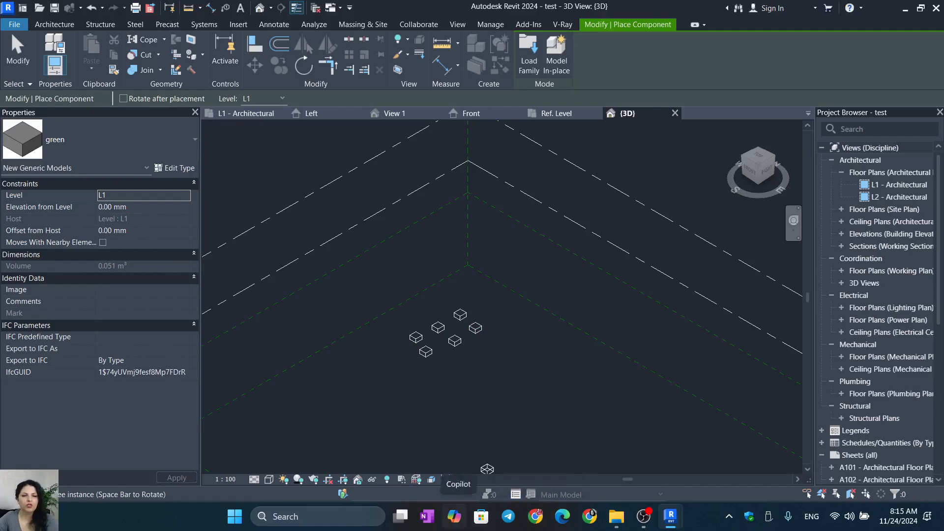
{"action": "key", "text": "Escape"}
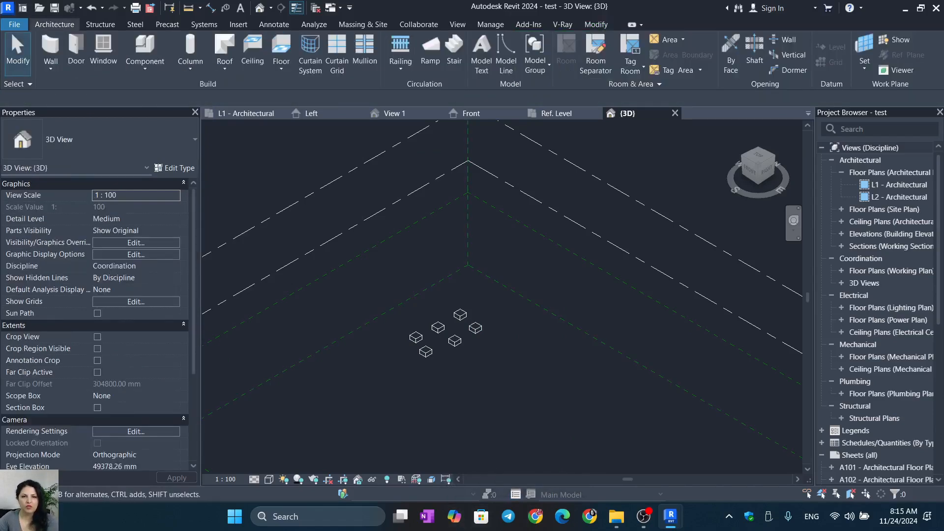
Set the 3D view's visual style to Realistic and look at the six placed blocks up close
{"action": "left_click", "coordinate": [269, 478]}
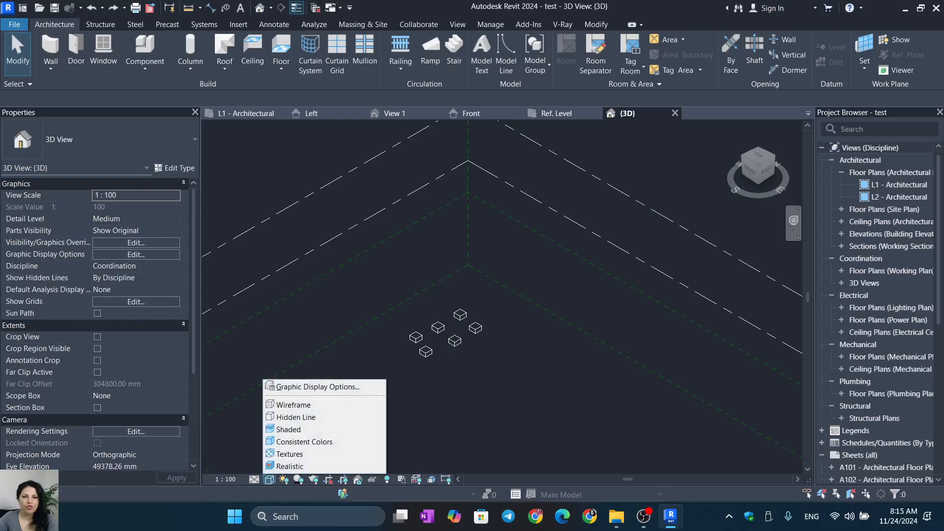
{"action": "left_click", "coordinate": [290, 466]}
{"action": "scroll", "coordinate": [460, 357], "scroll_direction": "up", "scroll_amount": 2}
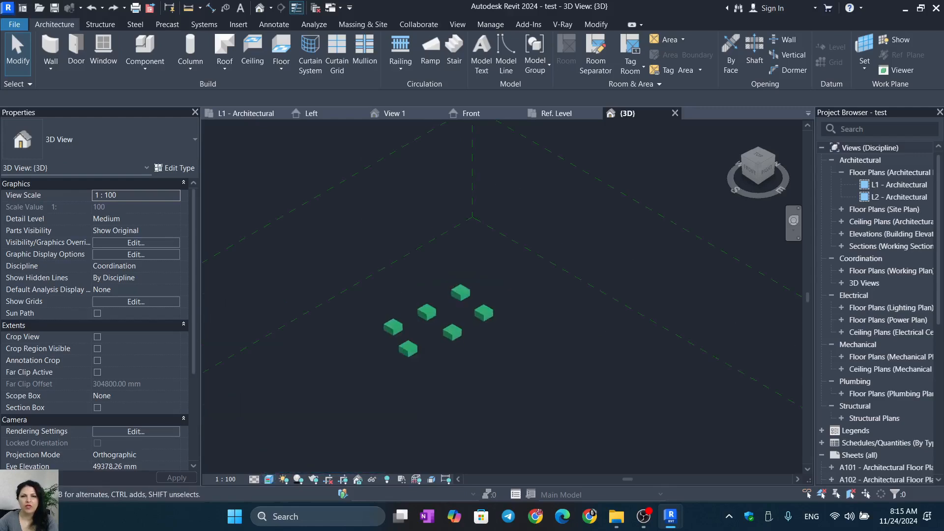
{"action": "left_click", "coordinate": [536, 254]}
{"action": "key", "text": "Escape"}
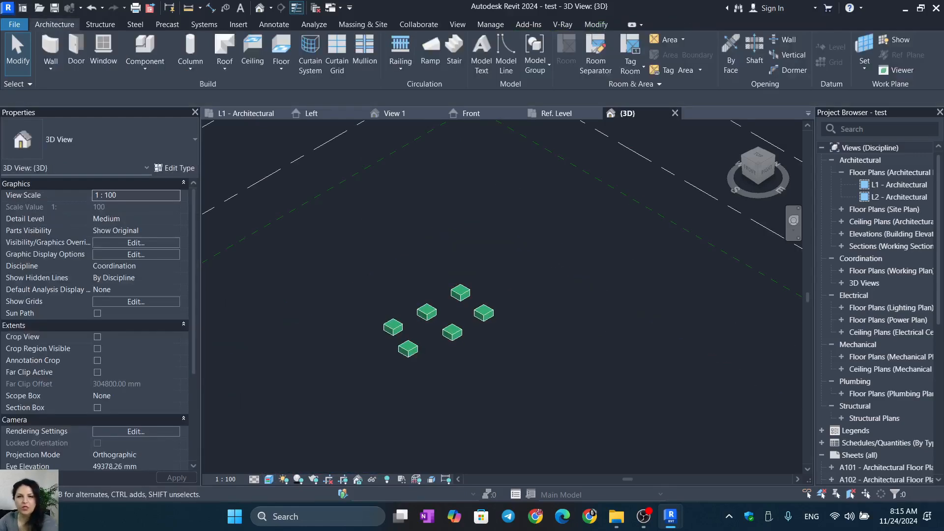
{"action": "scroll", "coordinate": [473, 335], "scroll_direction": "up", "scroll_amount": 6}
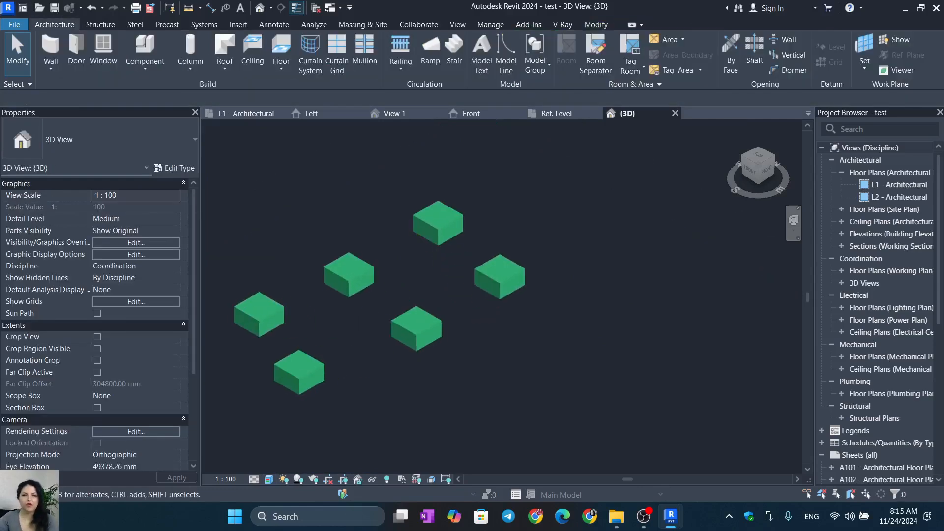
{"action": "scroll", "coordinate": [473, 335], "scroll_direction": "down", "scroll_amount": 1}
{"action": "middle_click_drag", "start_coordinate": [473, 336], "coordinate": [505, 335]}
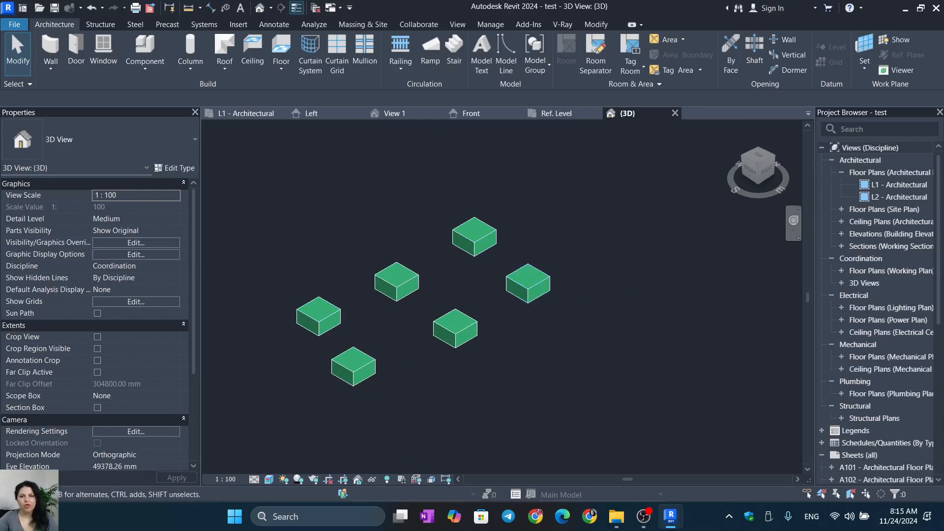
{"action": "scroll", "coordinate": [404, 311], "scroll_direction": "down", "scroll_amount": 1}
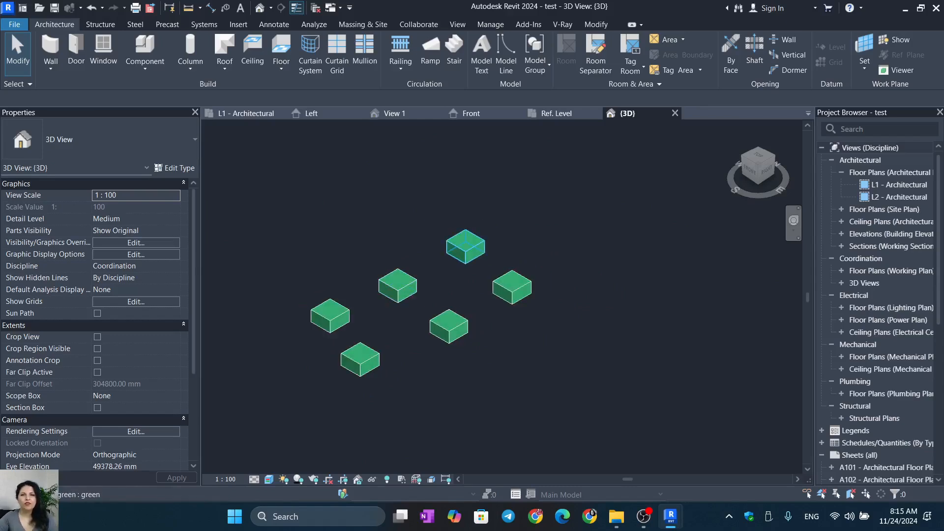
Review the type properties of one placed green block for editable parameters, leaving them as they are
{"action": "left_click", "coordinate": [465, 246]}
{"action": "left_click", "coordinate": [174, 168]}
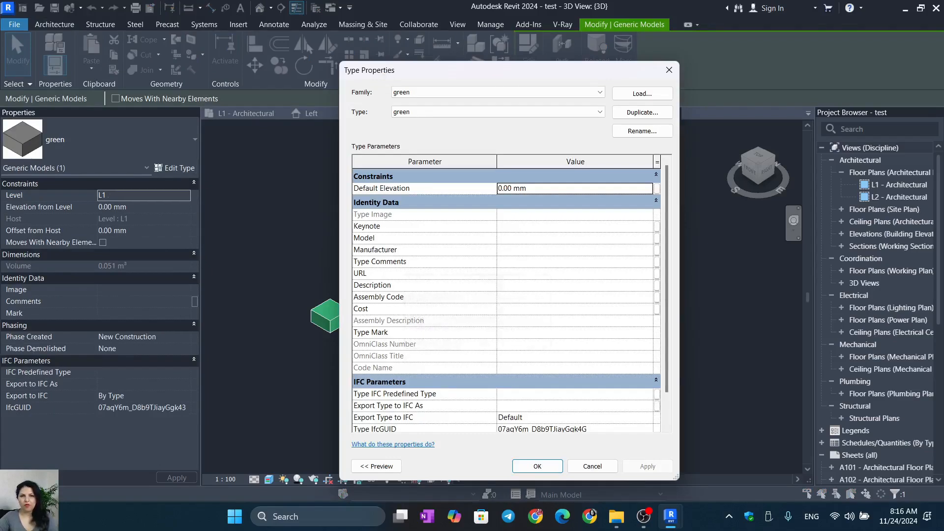
{"action": "scroll", "coordinate": [506, 295], "scroll_direction": "down", "scroll_amount": 2}
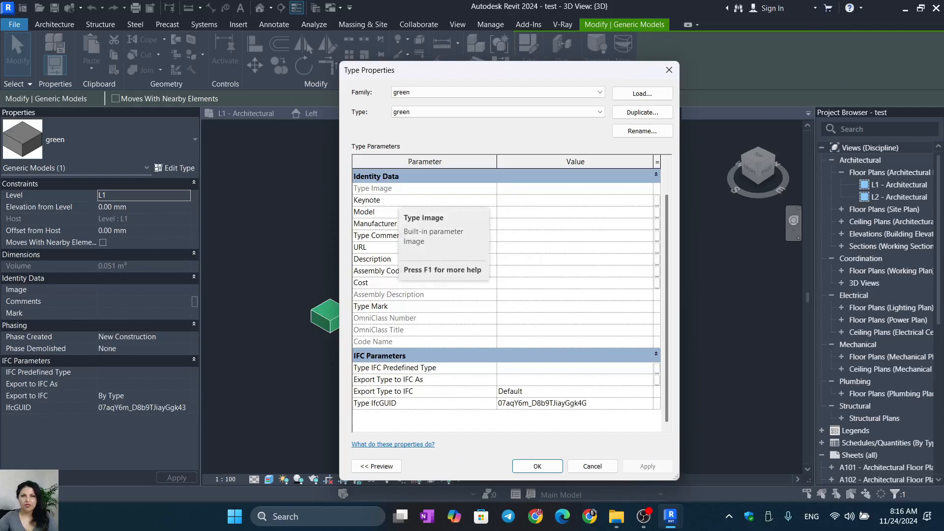
{"action": "scroll", "coordinate": [400, 192], "scroll_direction": "up", "scroll_amount": 2}
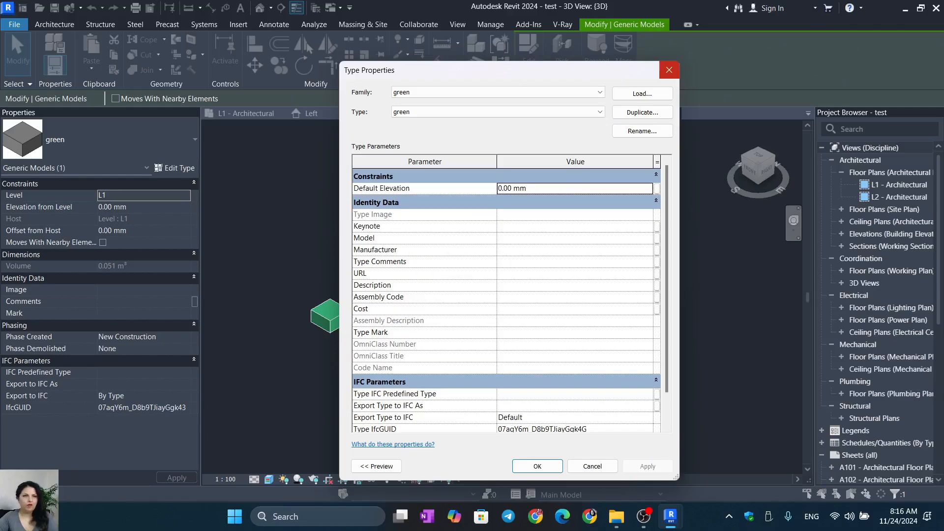
{"action": "left_click", "coordinate": [669, 69]}
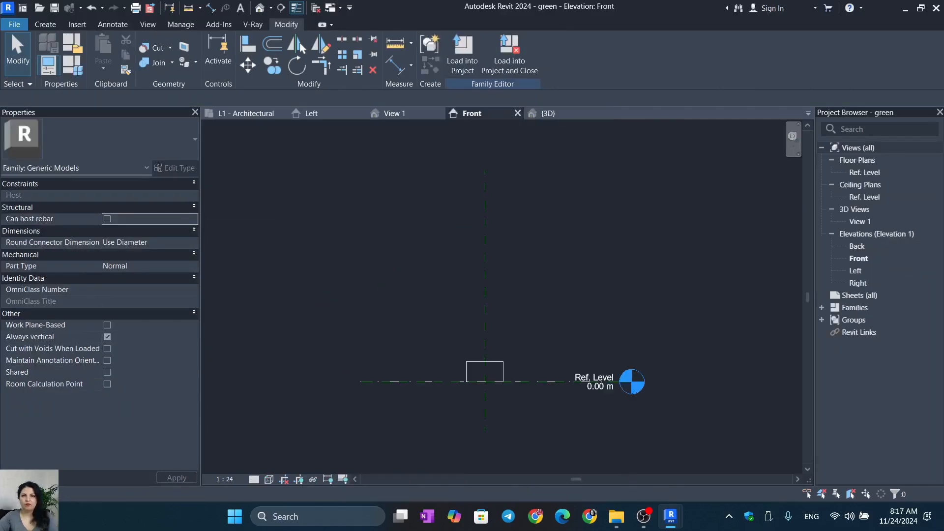
Close the green family's open Front, View 1 and Left views, keeping the project's 3D view open
{"action": "left_click", "coordinate": [517, 113]}
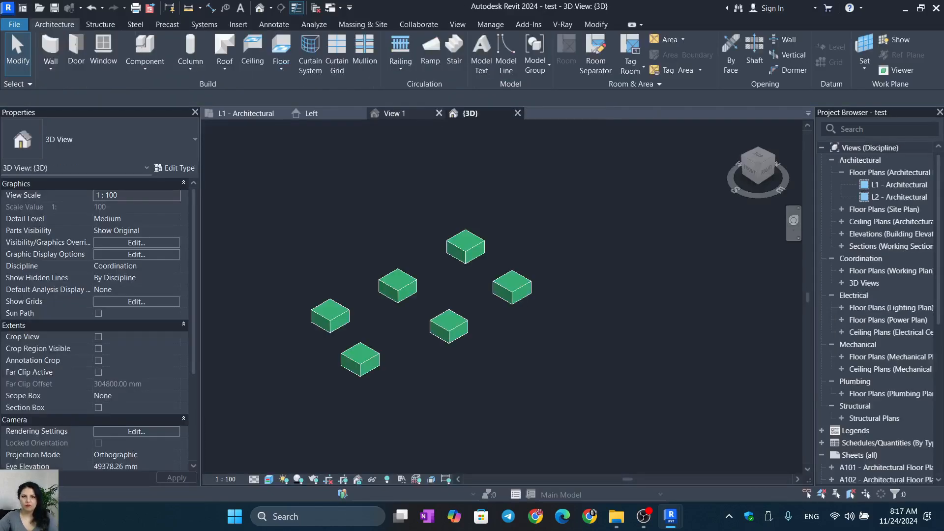
{"action": "left_click", "coordinate": [439, 114]}
{"action": "left_click", "coordinate": [311, 113]}
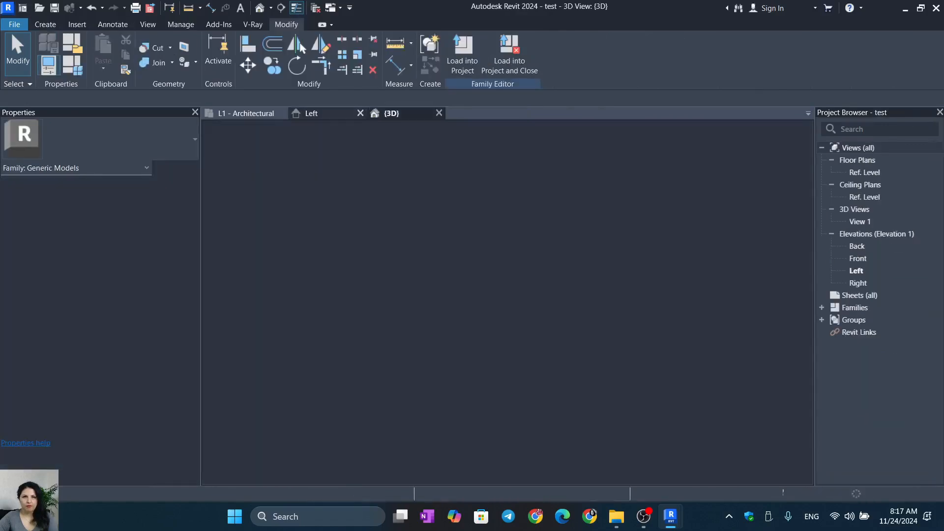
{"action": "left_click", "coordinate": [361, 113]}
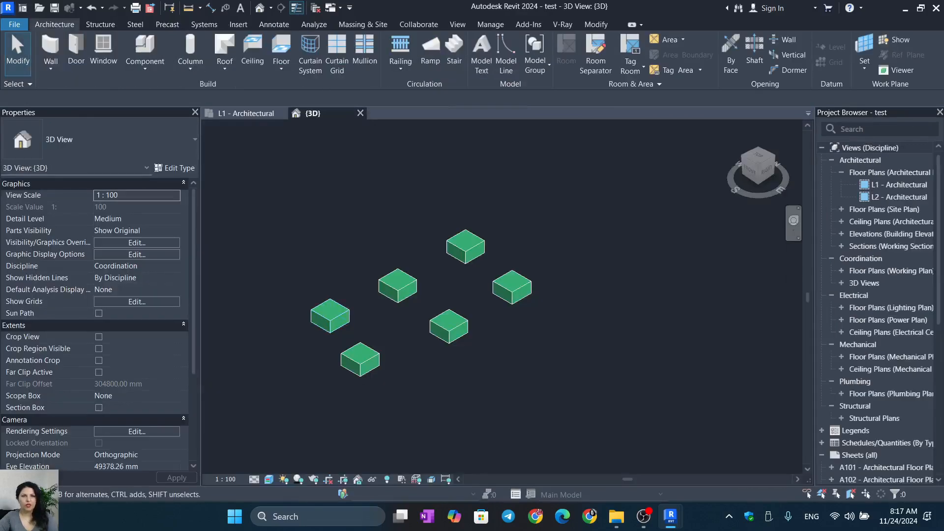
{"action": "middle_click_drag", "start_coordinate": [445, 301], "coordinate": [422, 295]}
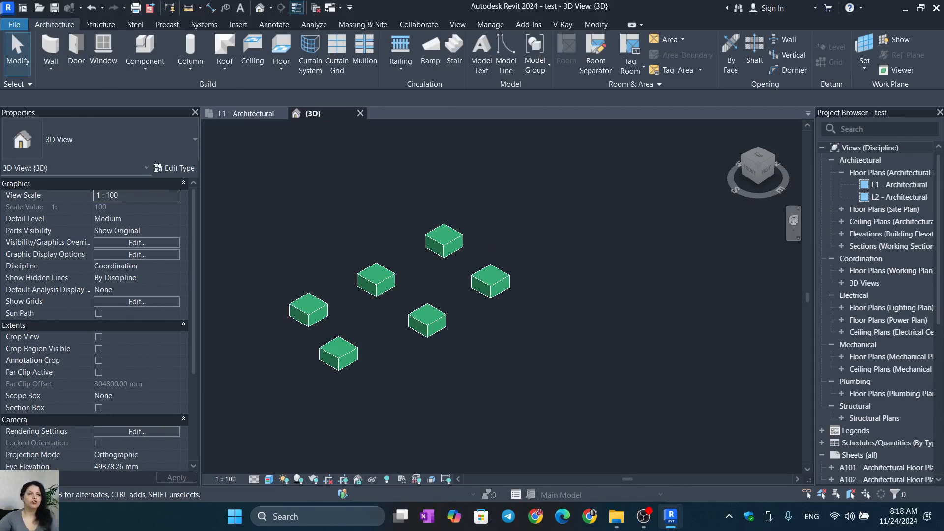
Create a new family from the English-Imperial Generic Model template
{"action": "left_click", "coordinate": [13, 25]}
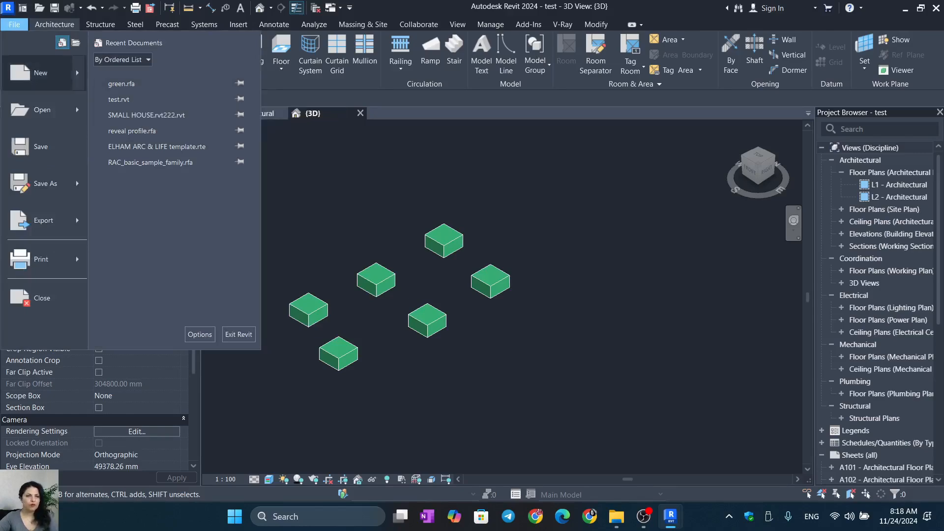
{"action": "mouse_move", "coordinate": [45, 73]}
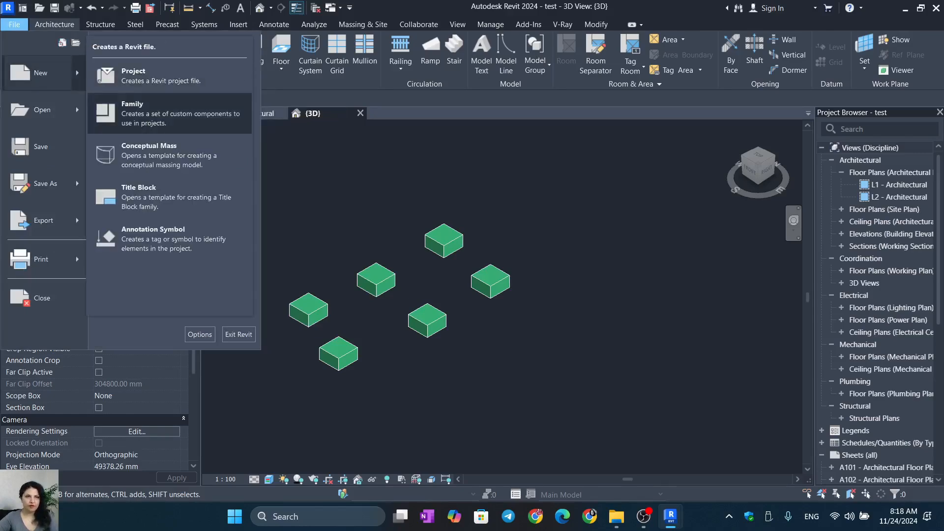
{"action": "left_click", "coordinate": [169, 113]}
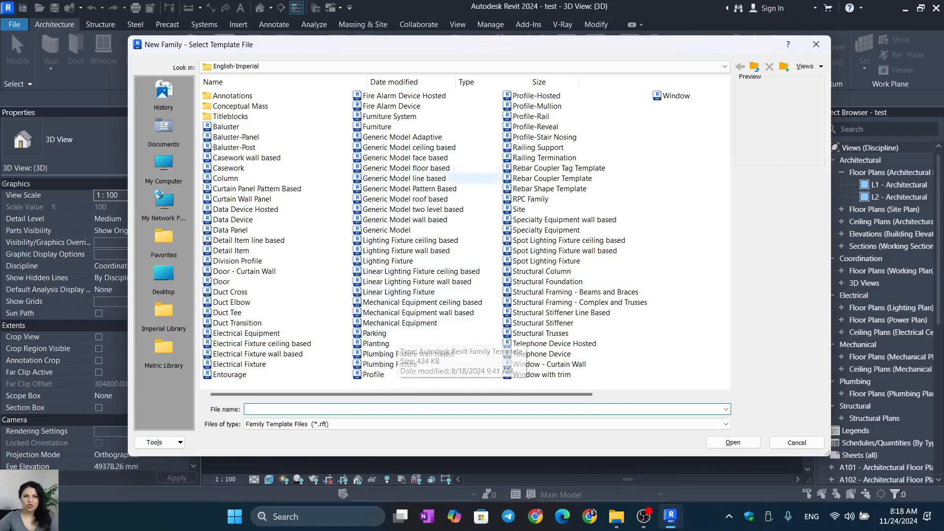
{"action": "left_click", "coordinate": [387, 230]}
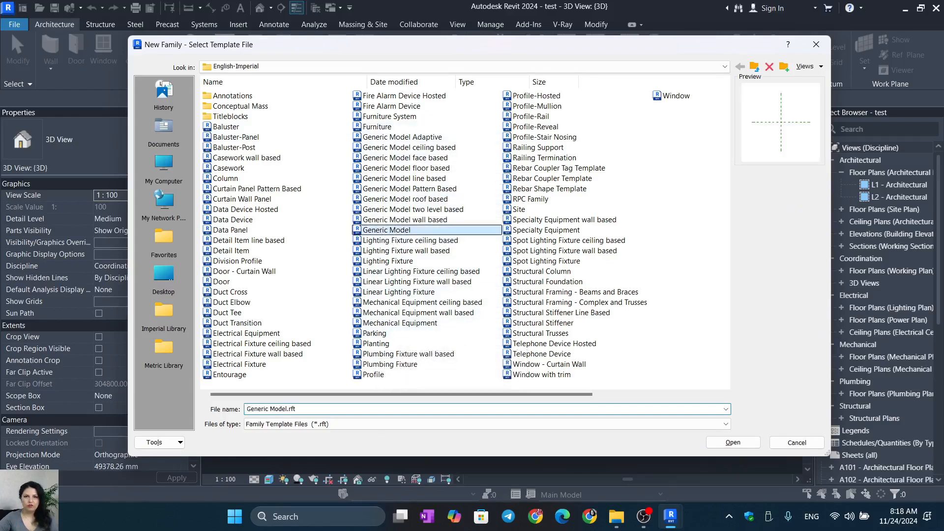
{"action": "left_click", "coordinate": [732, 443]}
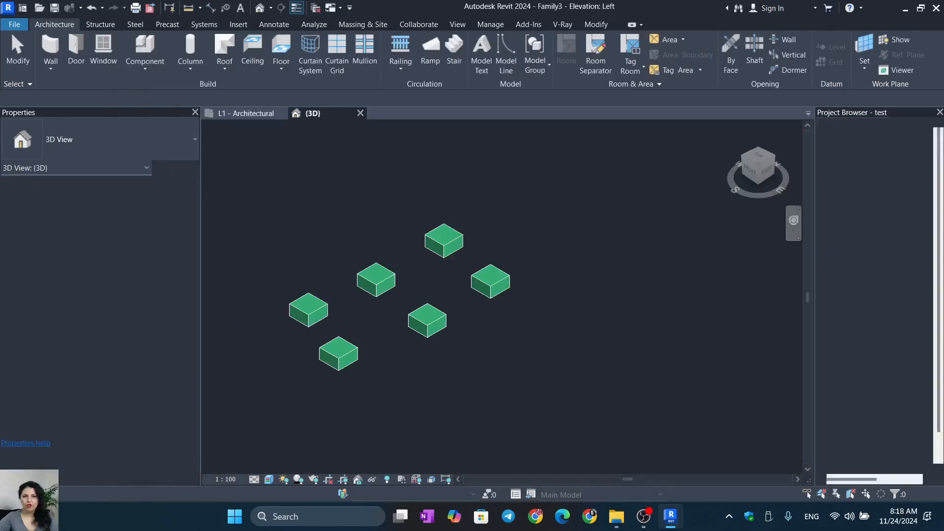
Set the new family's length units to meters, rounded to 2 decimal places, with the unit symbol m
{"action": "mouse_move", "coordinate": [670, 516]}
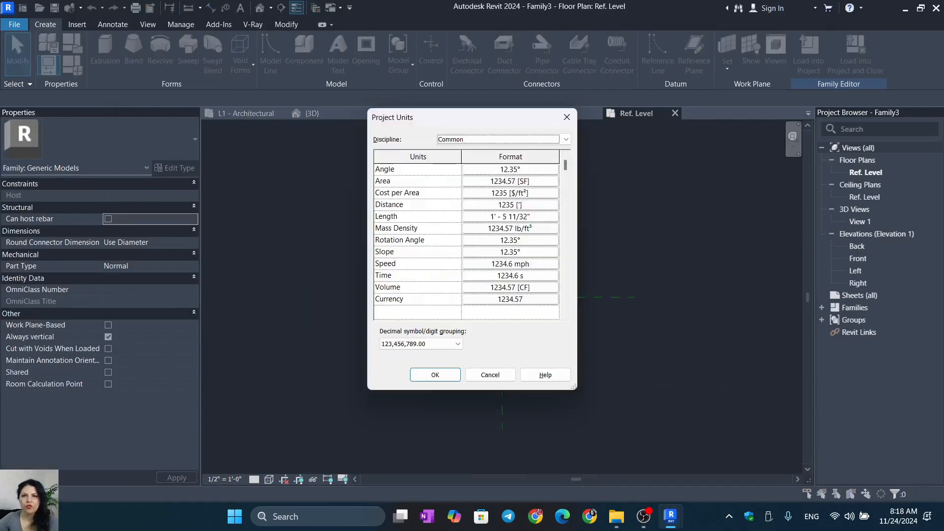
{"action": "key", "text": "u"}
{"action": "key", "text": "n"}
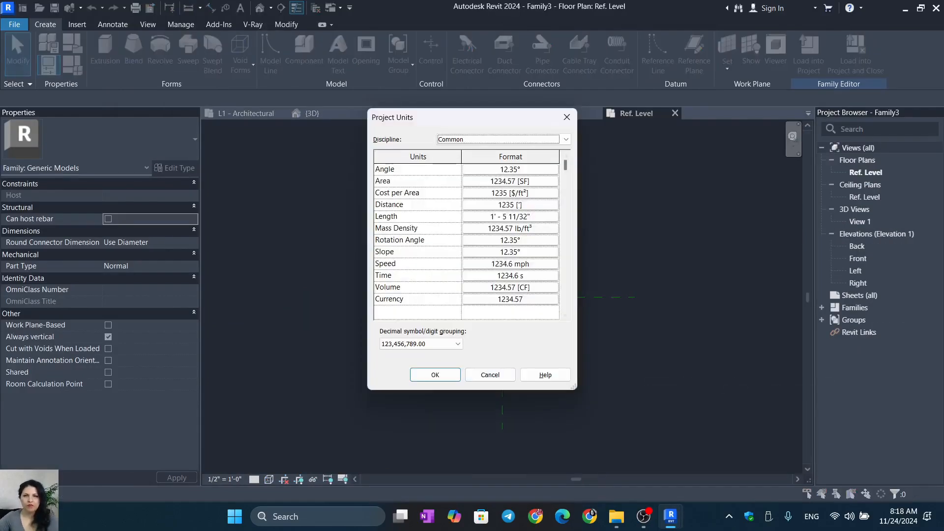
{"action": "left_click", "coordinate": [510, 216]}
{"action": "left_click", "coordinate": [504, 189]}
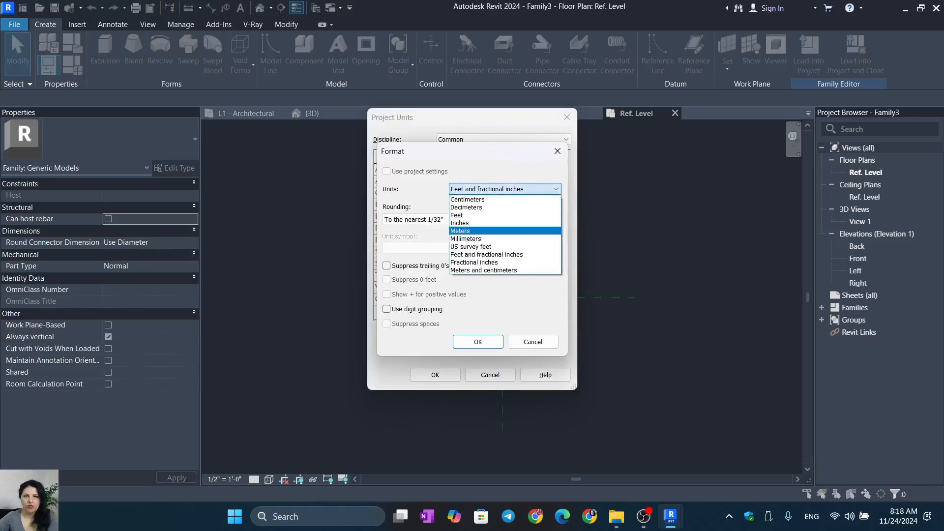
{"action": "left_click", "coordinate": [460, 231]}
{"action": "left_click", "coordinate": [421, 219]}
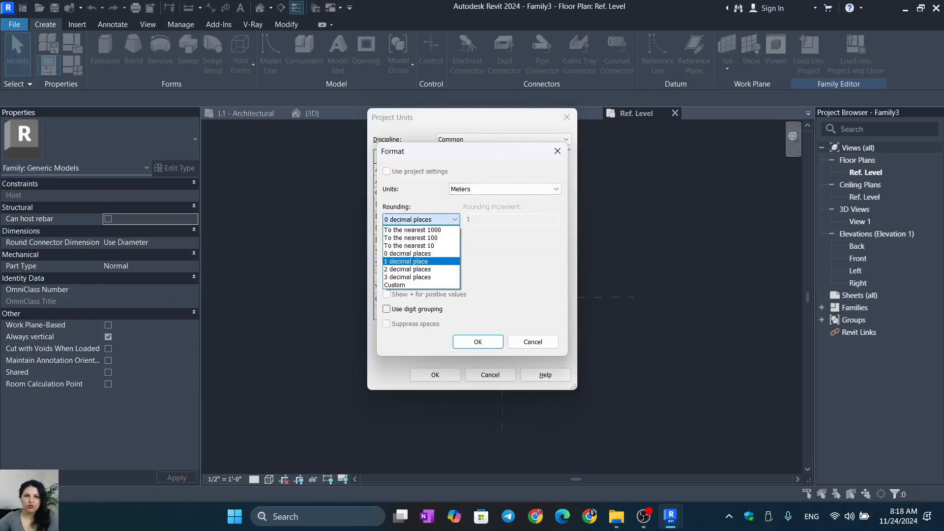
{"action": "left_click", "coordinate": [418, 245]}
{"action": "left_click", "coordinate": [421, 247]}
{"action": "left_click", "coordinate": [418, 257]}
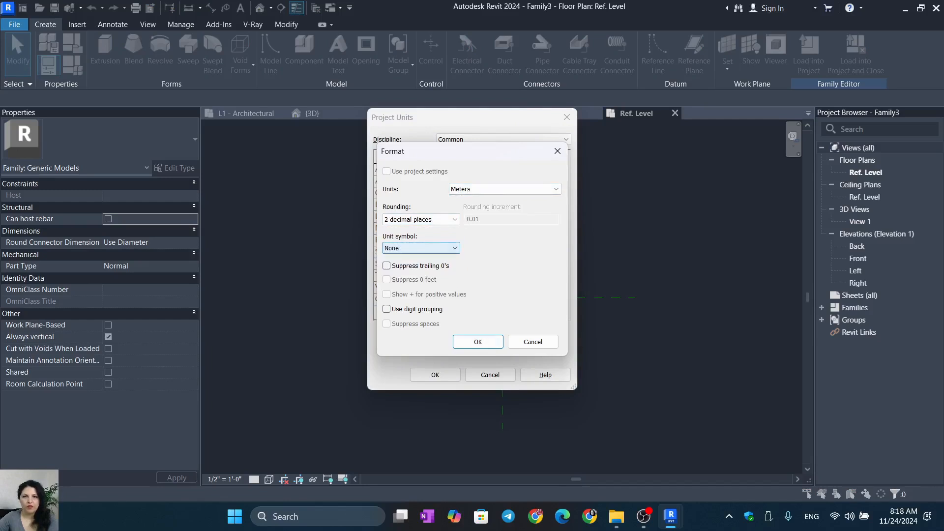
{"action": "left_click", "coordinate": [421, 247]}
{"action": "left_click", "coordinate": [418, 267]}
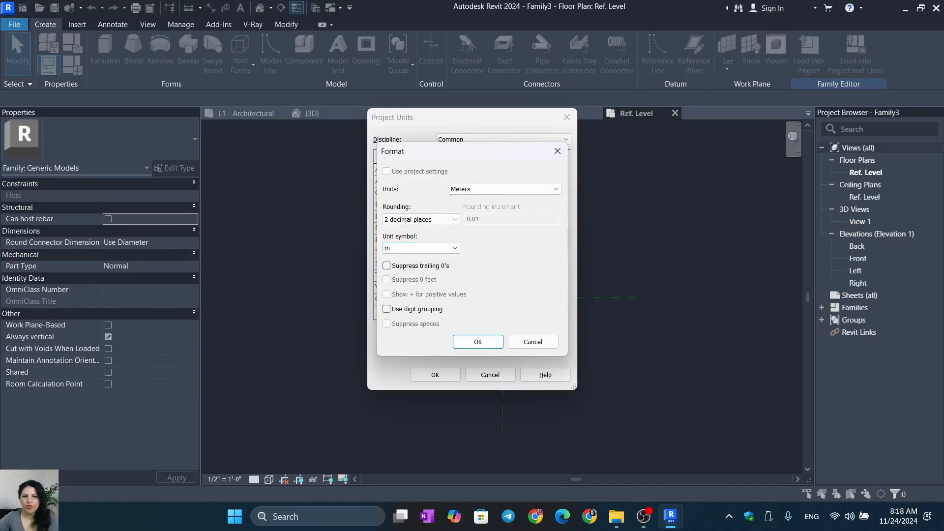
{"action": "left_click", "coordinate": [478, 342]}
{"action": "left_click", "coordinate": [435, 375]}
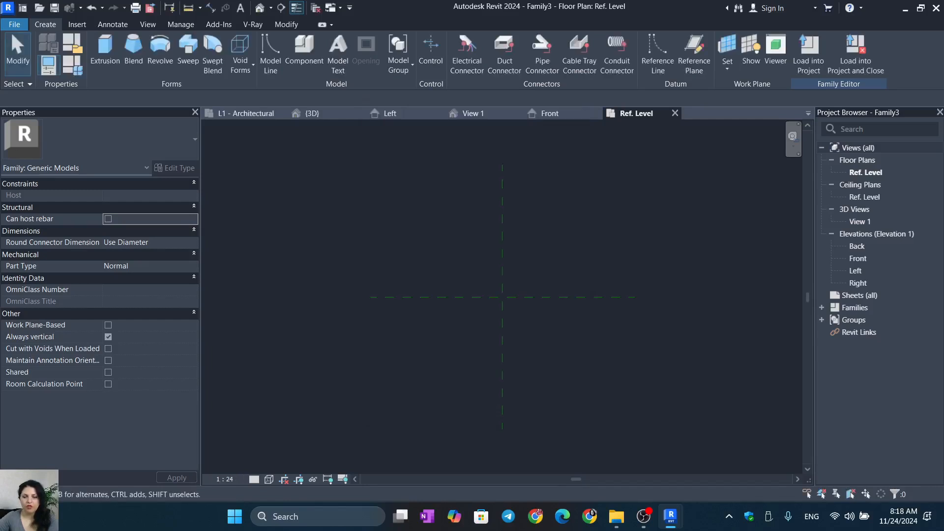
Add vertical reference planes on both sides of the Center (Left/Right) plane by picking it with a 0.02 m offset
{"action": "scroll", "coordinate": [641, 246], "scroll_direction": "up", "scroll_amount": 1}
{"action": "scroll", "coordinate": [551, 349], "scroll_direction": "down", "scroll_amount": 1}
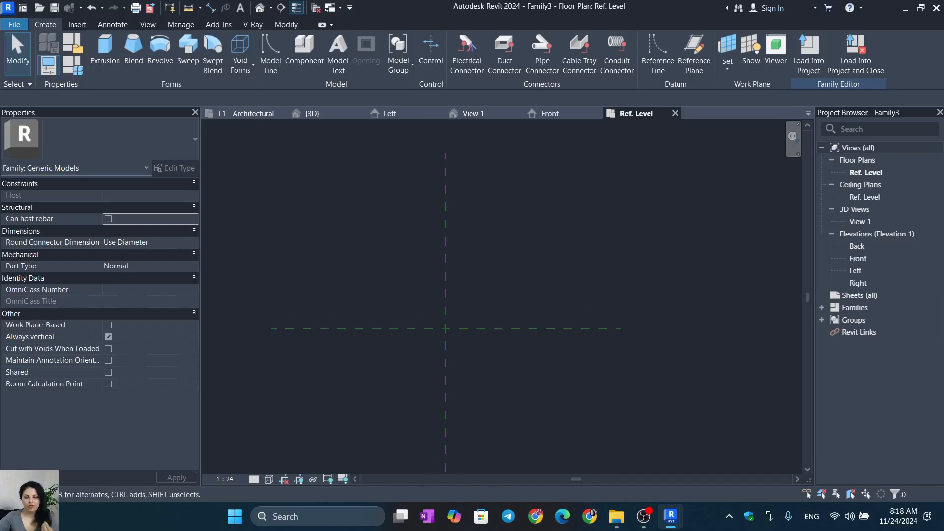
{"action": "left_click", "coordinate": [694, 54]}
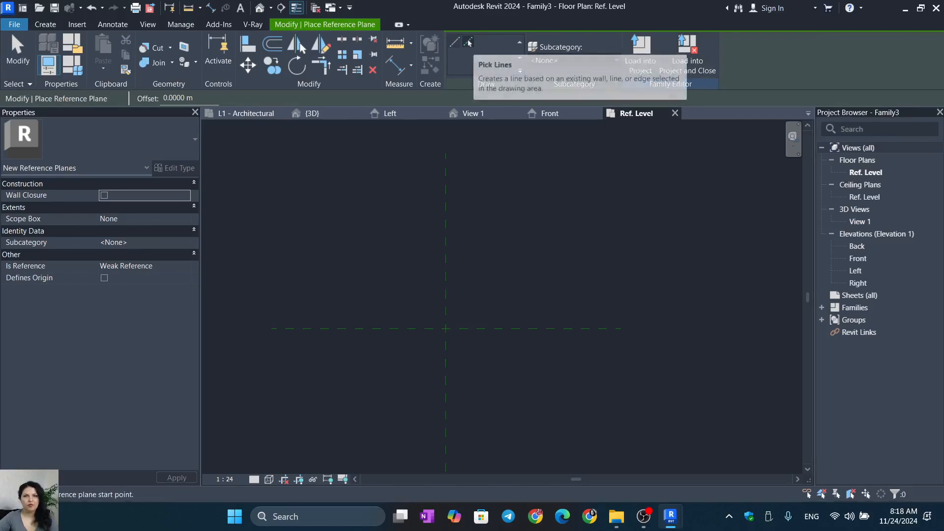
{"action": "left_click", "coordinate": [468, 43]}
{"action": "double_click", "coordinate": [178, 98]}
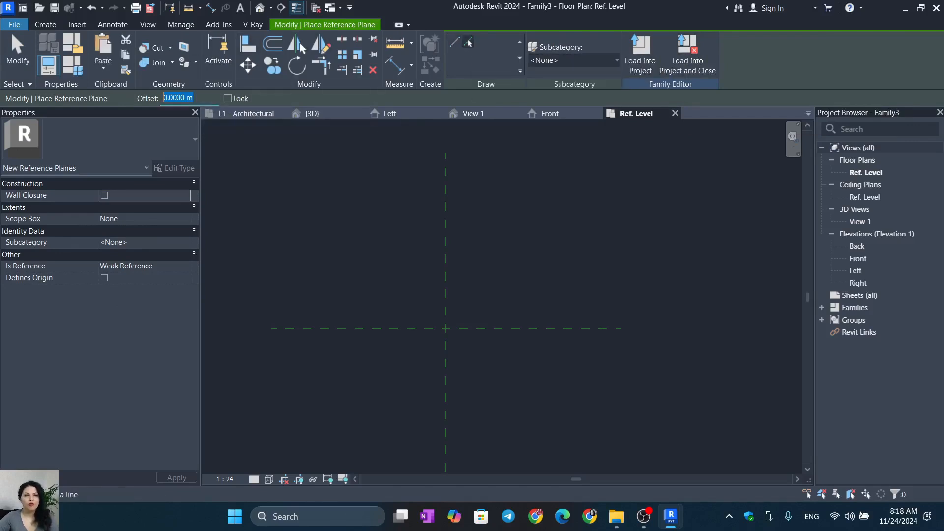
{"action": "type", "text": ".02"}
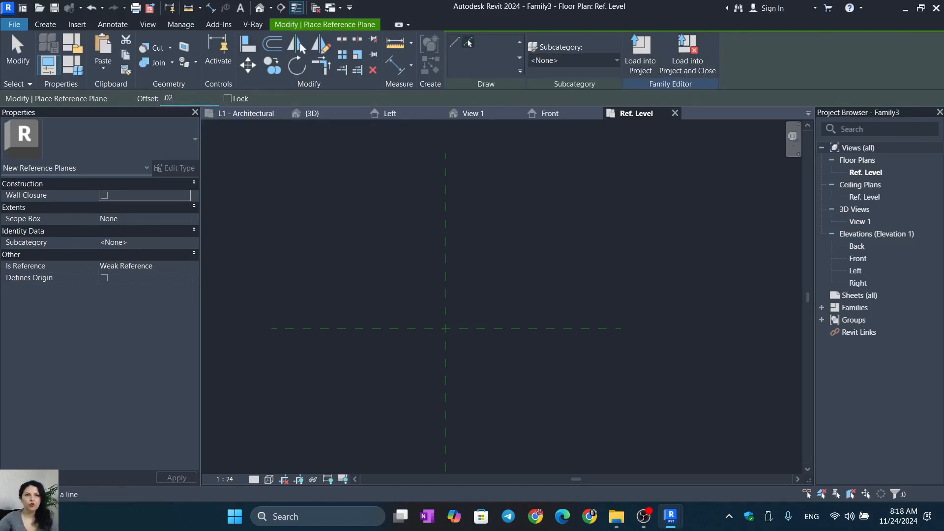
{"action": "key", "text": "Return"}
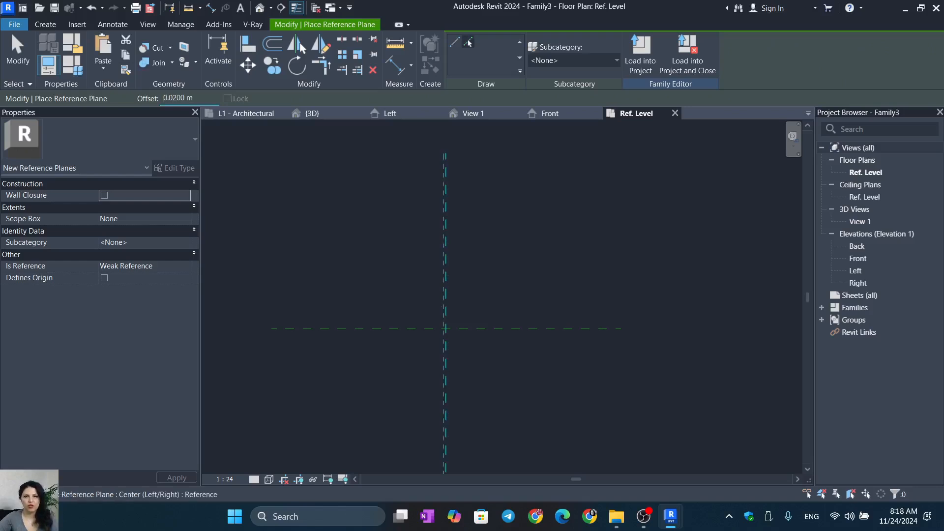
{"action": "scroll", "coordinate": [447, 314], "scroll_direction": "up", "scroll_amount": 5}
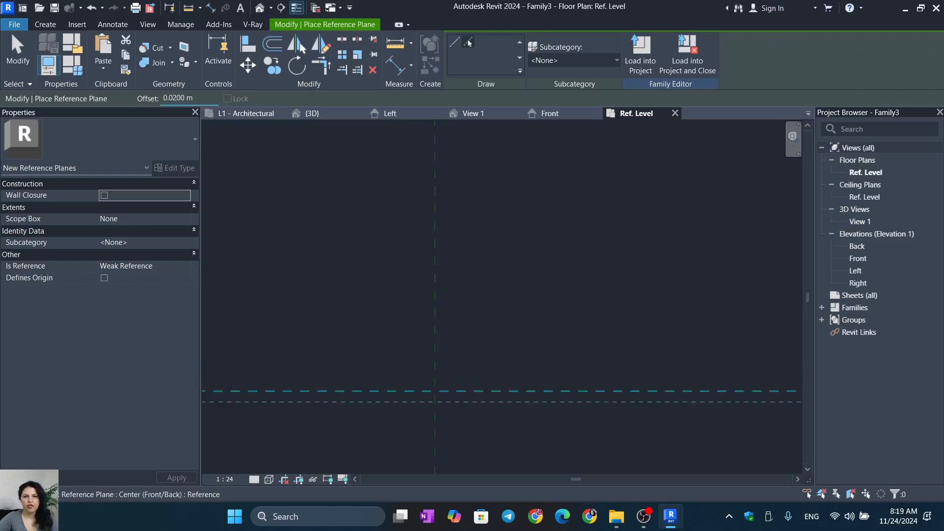
{"action": "middle_click_drag", "start_coordinate": [453, 392], "coordinate": [474, 208]}
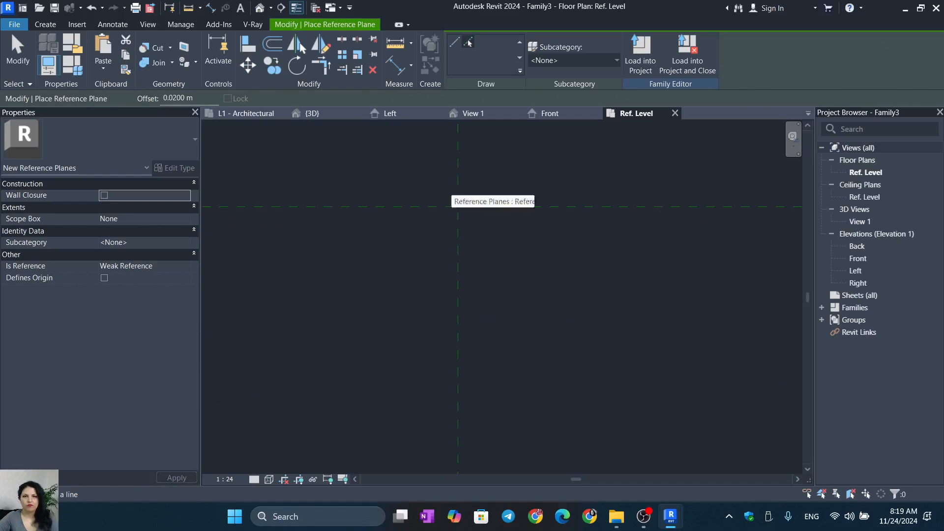
{"action": "left_click", "coordinate": [455, 192]}
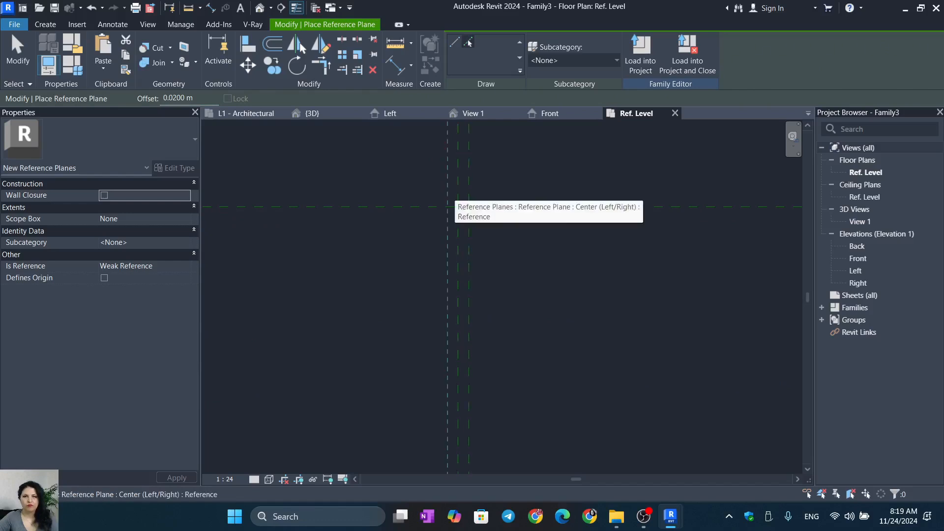
Add horizontal reference planes 0.02 m above and below the Center (Front/Back) plane, ending the Reference Plane command
{"action": "left_click", "coordinate": [492, 203]}
{"action": "left_click", "coordinate": [492, 210]}
{"action": "scroll", "coordinate": [462, 211], "scroll_direction": "up", "scroll_amount": 2}
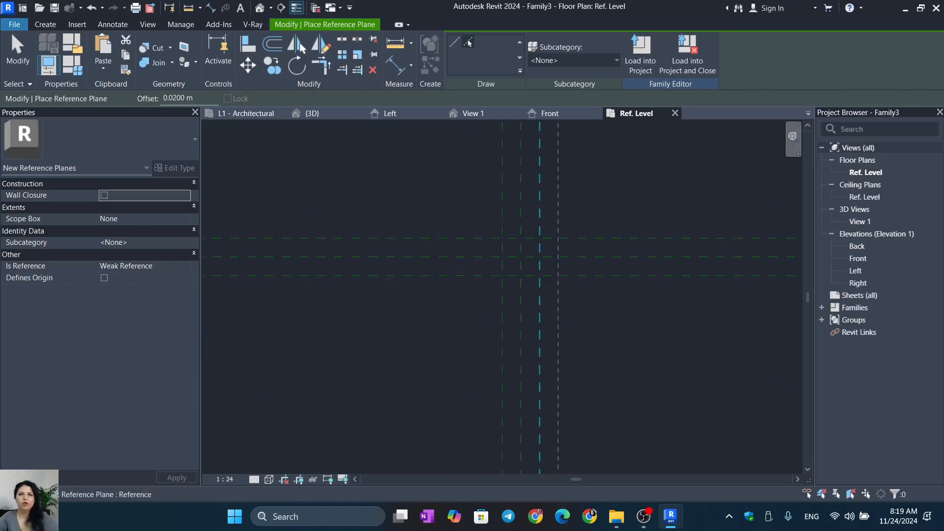
{"action": "scroll", "coordinate": [654, 369], "scroll_direction": "up", "scroll_amount": 1}
{"action": "scroll", "coordinate": [501, 295], "scroll_direction": "up", "scroll_amount": 3}
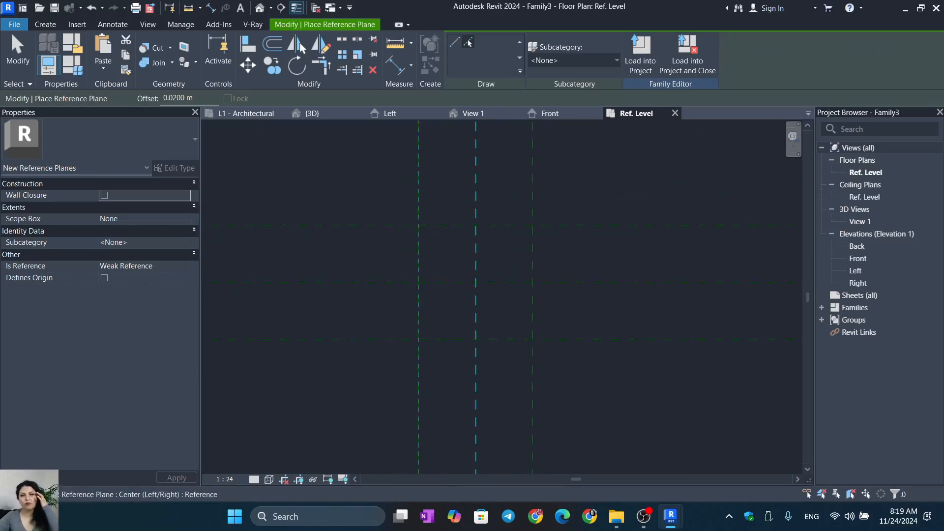
{"action": "scroll", "coordinate": [543, 244], "scroll_direction": "down", "scroll_amount": 4}
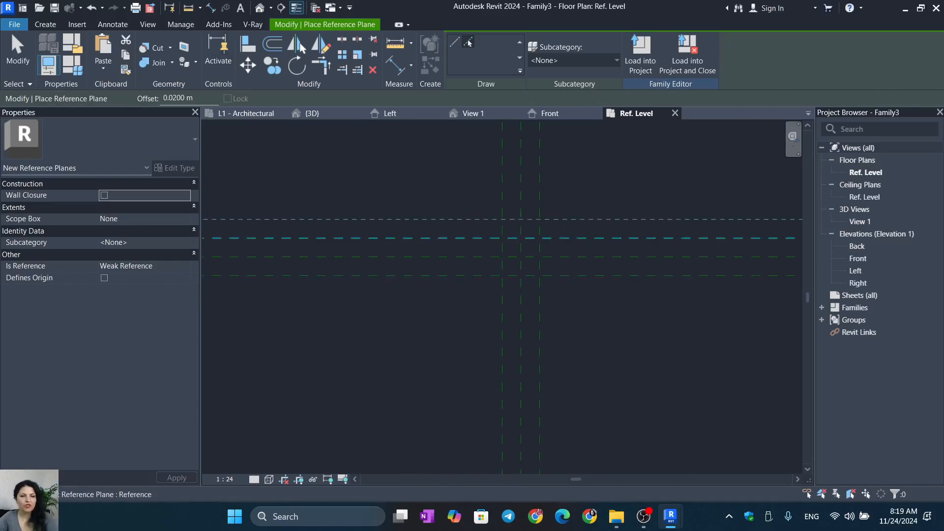
{"action": "key", "text": "Escape"}
{"action": "scroll", "coordinate": [562, 267], "scroll_direction": "up", "scroll_amount": 5}
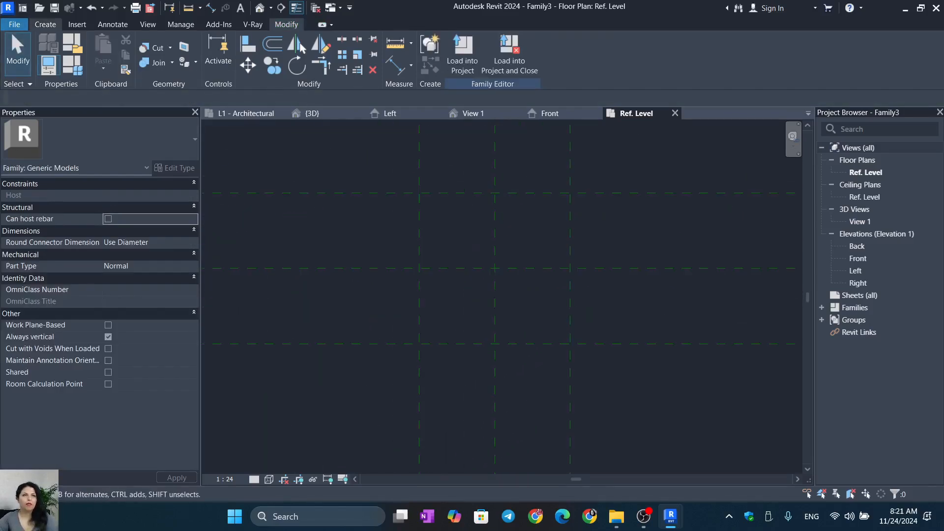
Create a solid extrusion from a rectangle snapped to the outer intersections of the offset reference planes
{"action": "left_click", "coordinate": [45, 24]}
{"action": "left_click", "coordinate": [47, 48]}
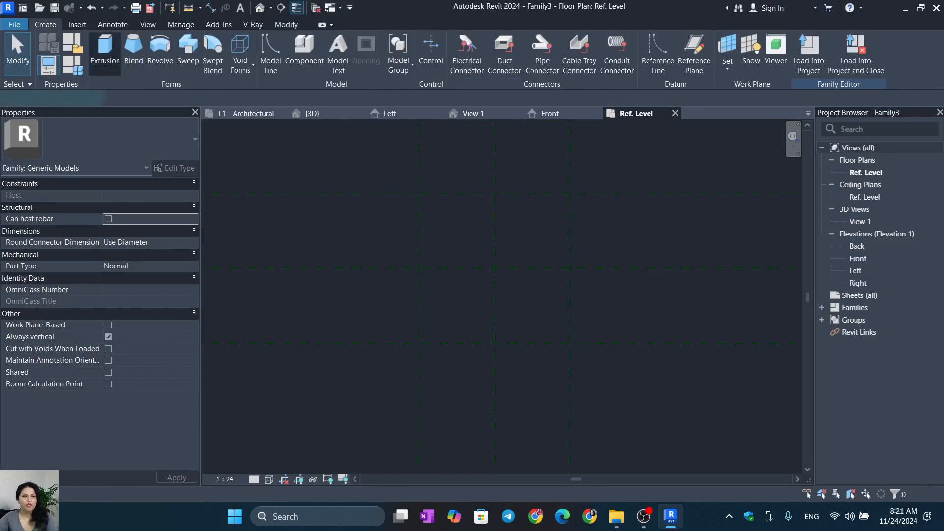
{"action": "left_click", "coordinate": [495, 43]}
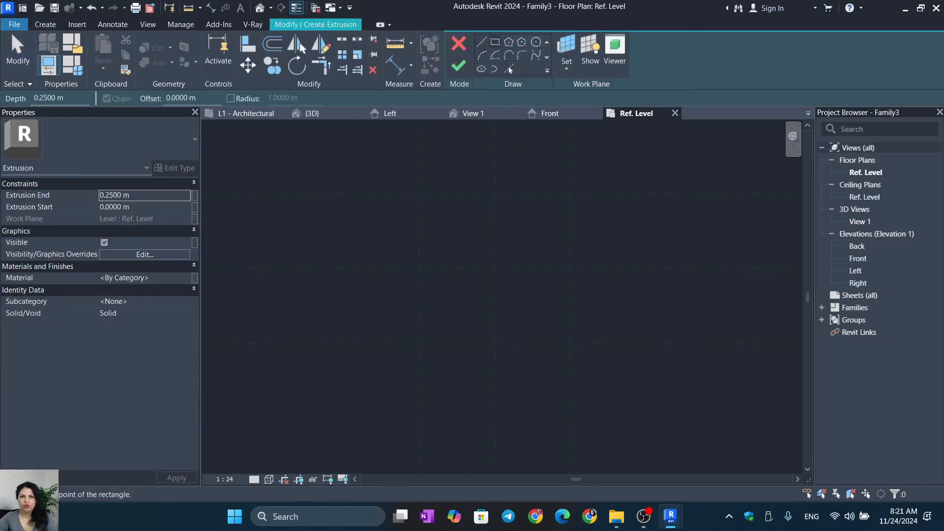
{"action": "left_click", "coordinate": [420, 193]}
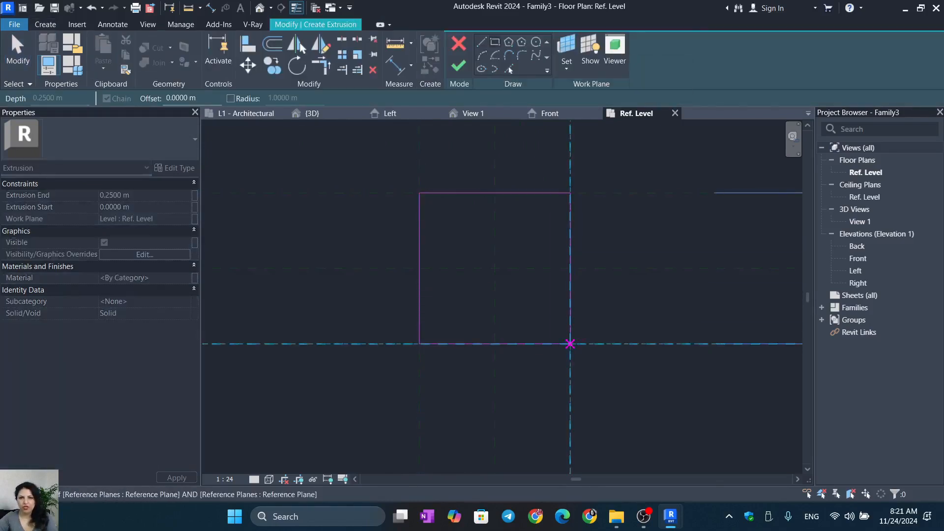
{"action": "left_click", "coordinate": [569, 344]}
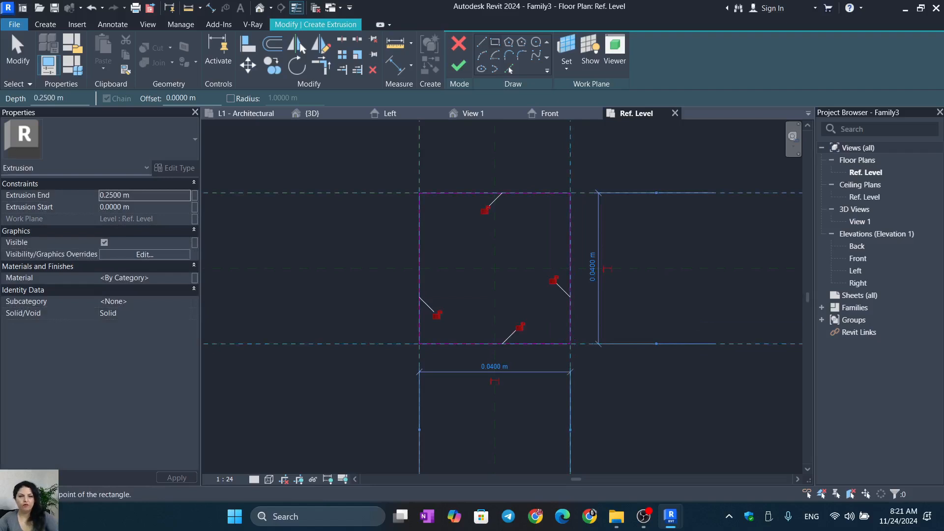
{"action": "left_click", "coordinate": [458, 66]}
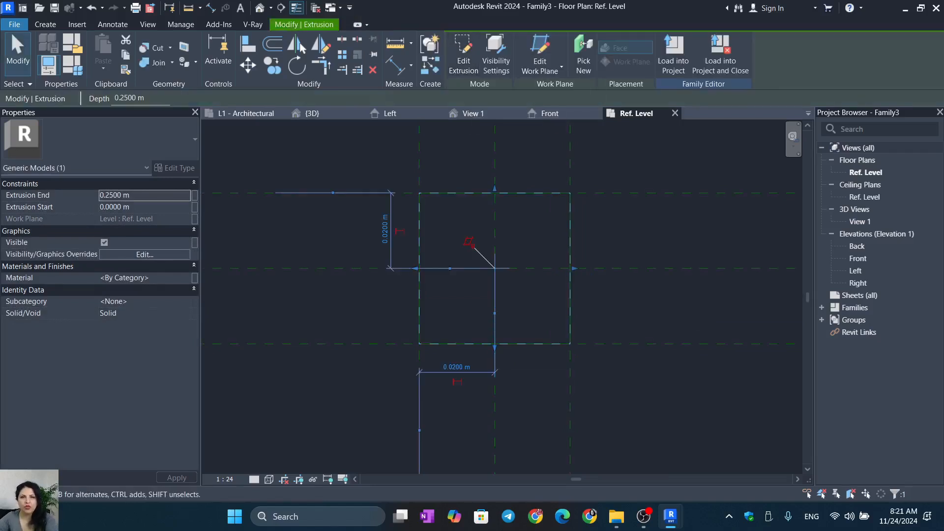
{"action": "scroll", "coordinate": [461, 317], "scroll_direction": "down", "scroll_amount": 4}
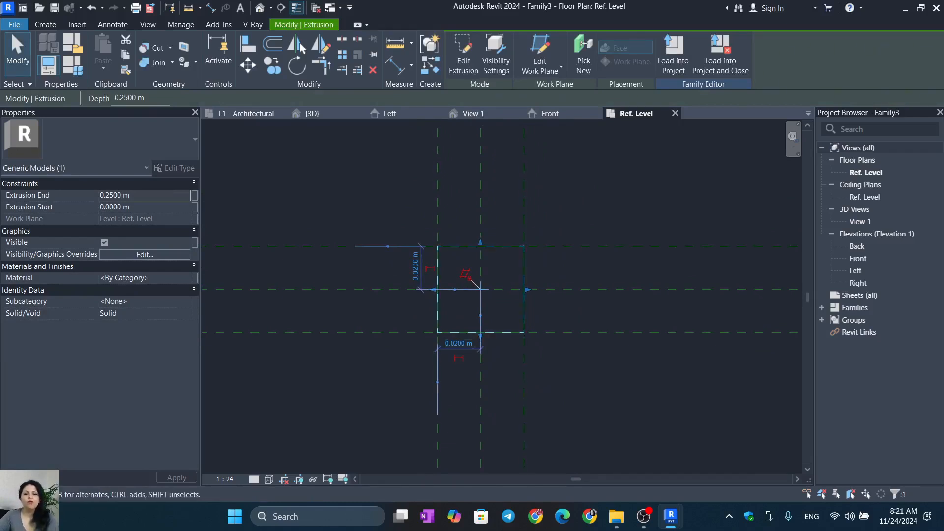
{"action": "key", "text": "Escape"}
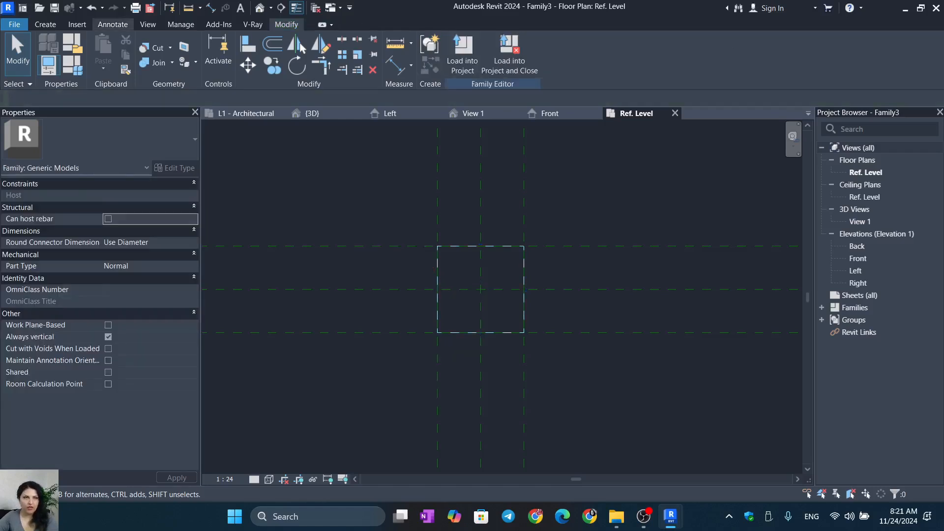
Place a continuous aligned dimension across the three vertical reference planes, just above the extrusion
{"action": "left_click", "coordinate": [112, 24]}
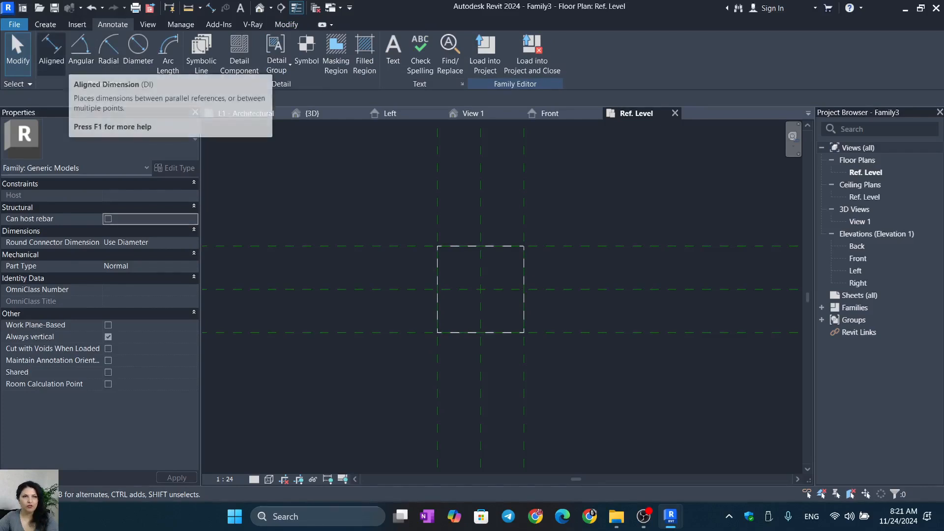
{"action": "left_click", "coordinate": [51, 46]}
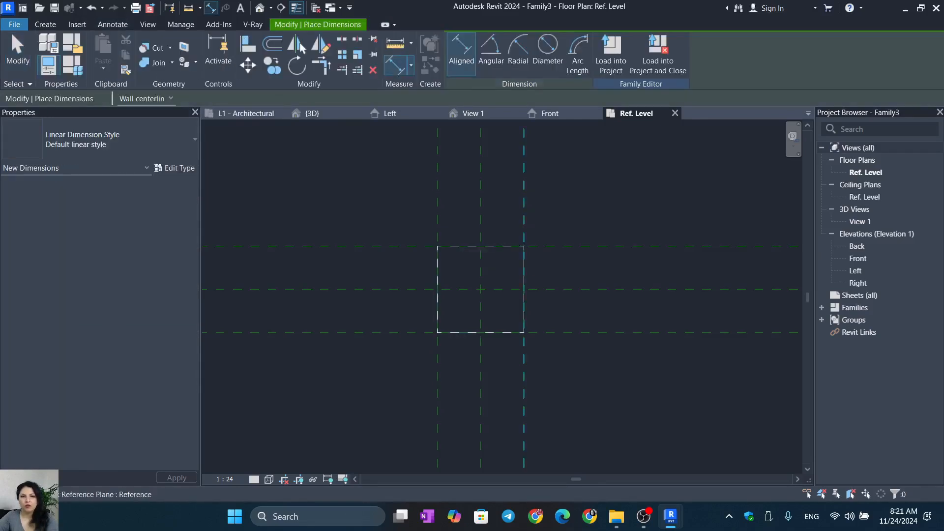
{"action": "scroll", "coordinate": [483, 212], "scroll_direction": "down", "scroll_amount": 2}
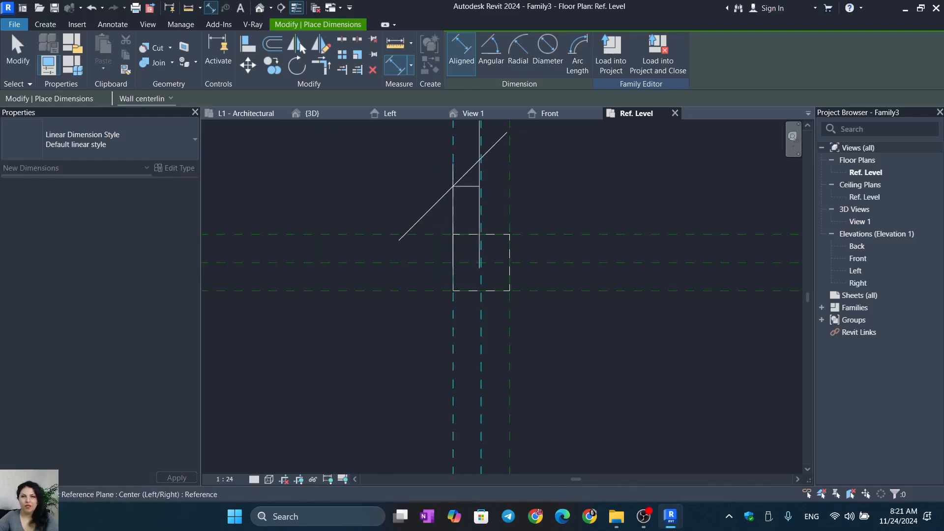
{"action": "left_click", "coordinate": [481, 191]}
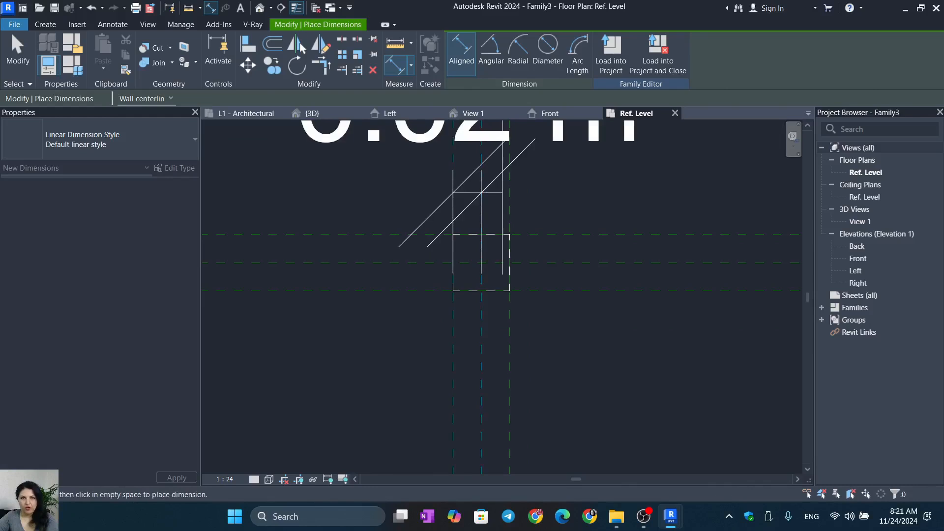
{"action": "left_click", "coordinate": [510, 191]}
{"action": "left_click", "coordinate": [560, 192]}
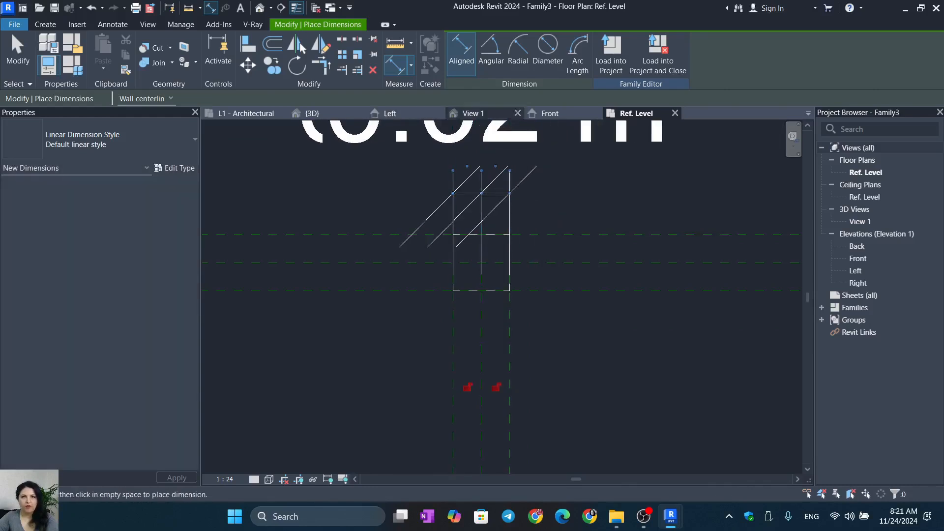
Try a 1 : 1 scale for the Ref. Level view and set it to 1 : 2
{"action": "scroll", "coordinate": [425, 191], "scroll_direction": "down", "scroll_amount": 2}
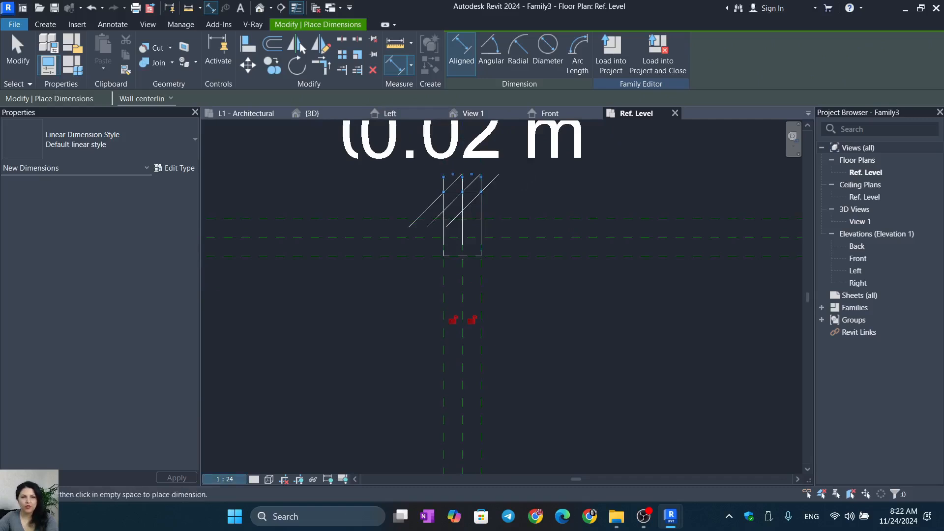
{"action": "left_click", "coordinate": [227, 479]}
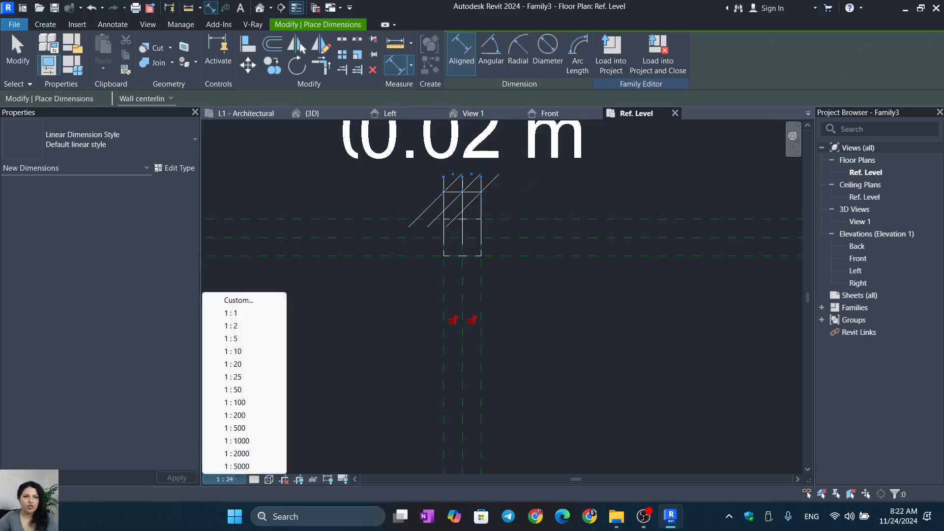
{"action": "left_click", "coordinate": [231, 313]}
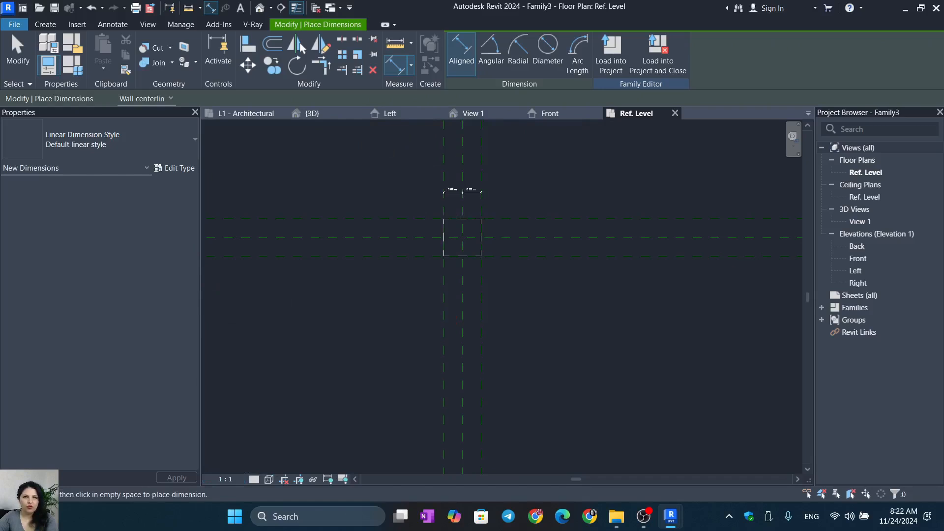
{"action": "left_click", "coordinate": [225, 479]}
{"action": "left_click", "coordinate": [231, 325]}
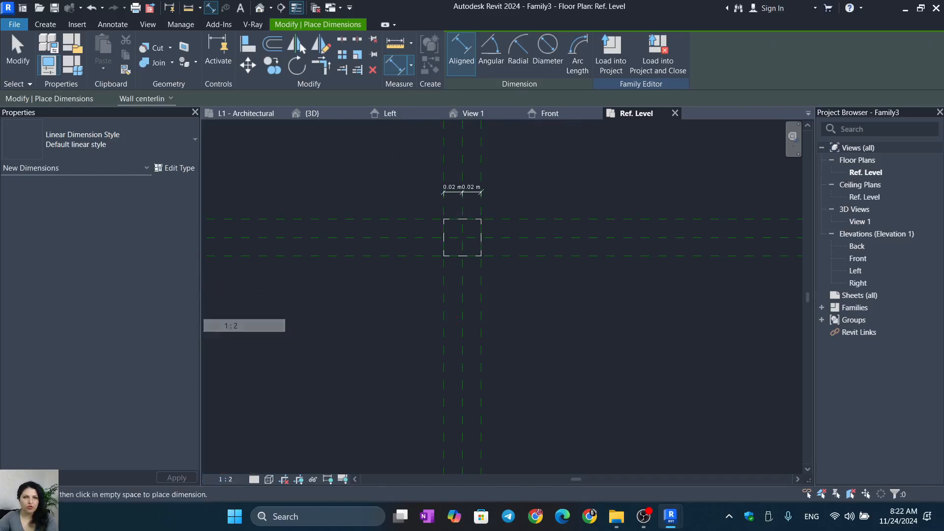
Apply an equality constraint to the continuous dimension across the three vertical reference planes
{"action": "scroll", "coordinate": [464, 197], "scroll_direction": "up", "scroll_amount": 4}
{"action": "key", "text": "Escape"}
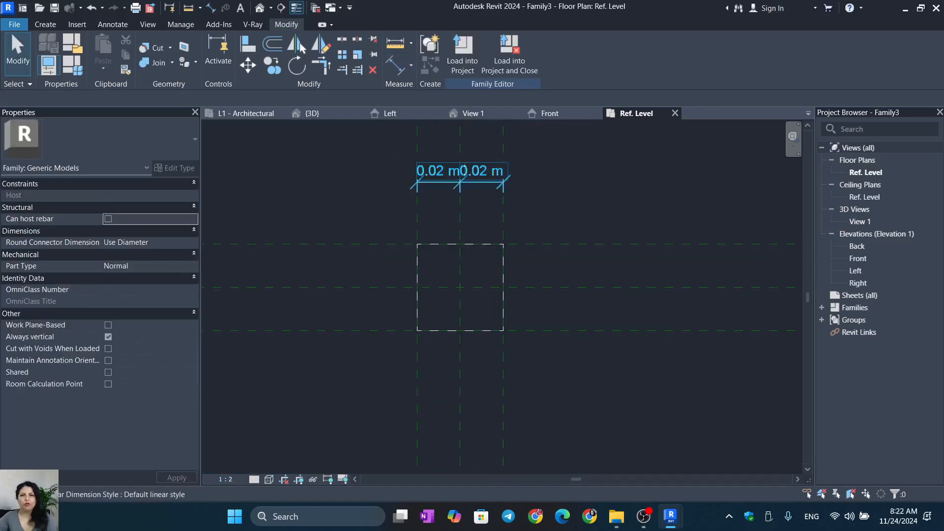
{"action": "left_click", "coordinate": [438, 177]}
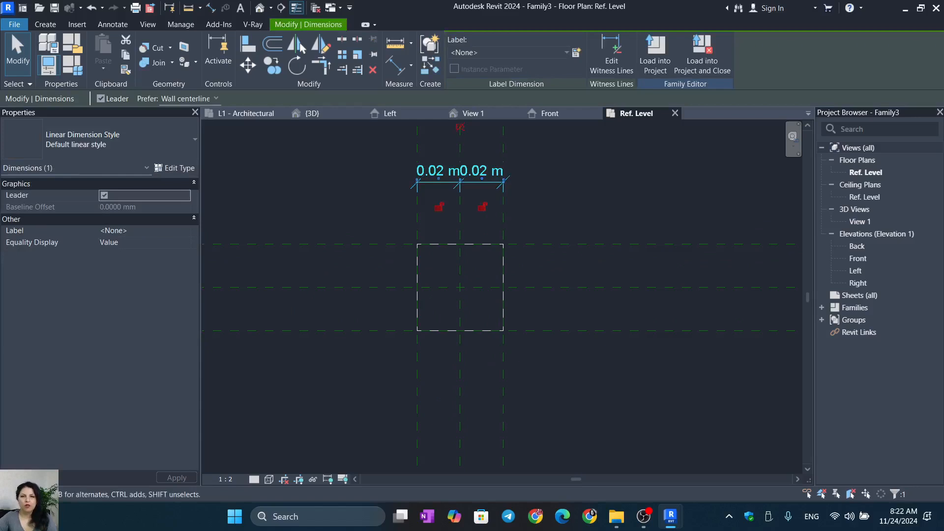
{"action": "scroll", "coordinate": [569, 212], "scroll_direction": "down", "scroll_amount": 1}
{"action": "middle_click_drag", "start_coordinate": [569, 211], "coordinate": [575, 276]}
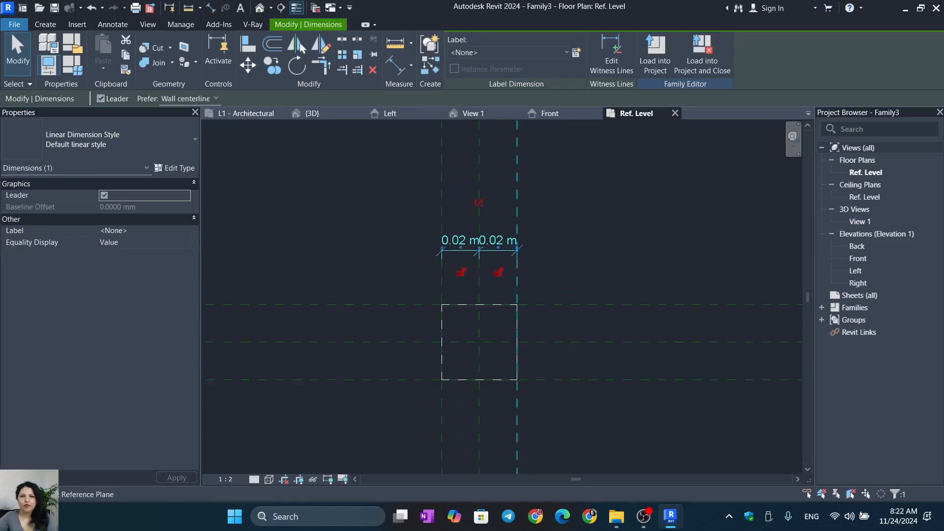
{"action": "left_click", "coordinate": [479, 202]}
{"action": "left_click", "coordinate": [479, 202]}
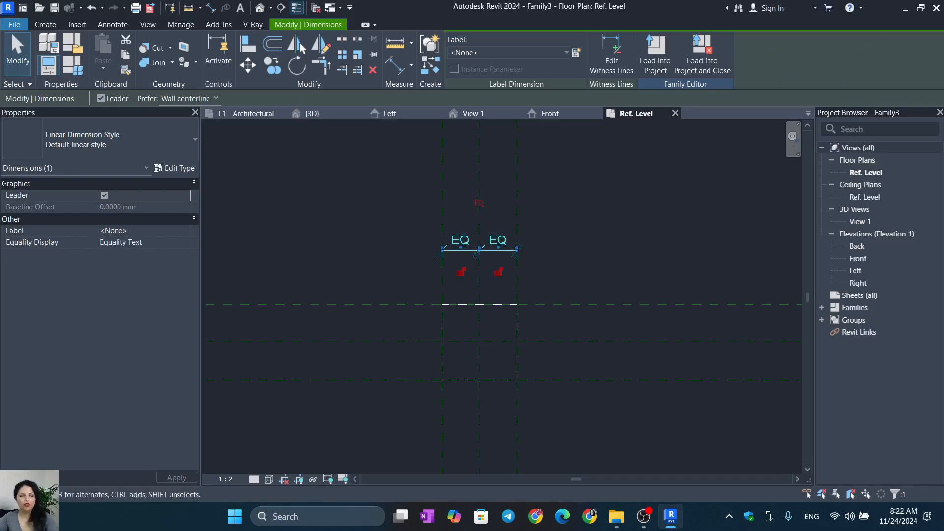
Place an overall aligned dimension between the two outer vertical reference planes, above the equality dimension, and lock it
{"action": "key", "text": "d"}
{"action": "key", "text": "i"}
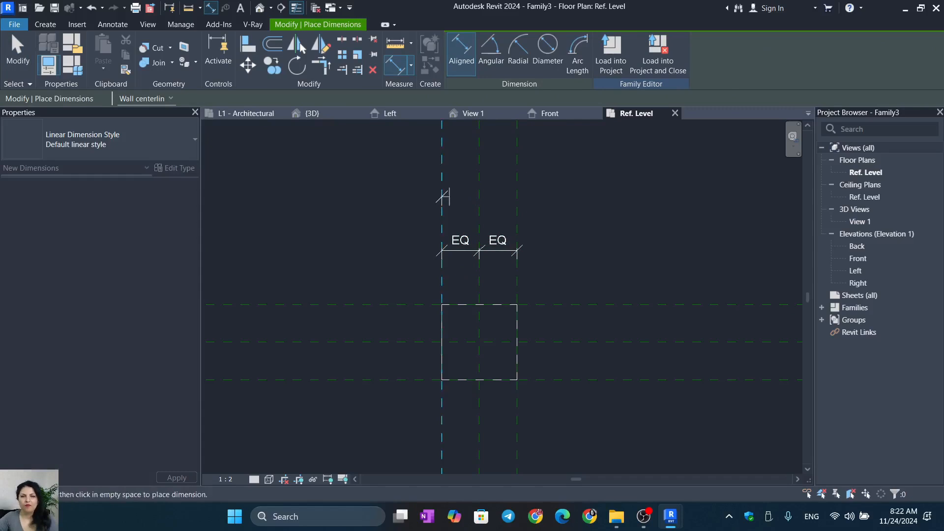
{"action": "left_click", "coordinate": [442, 199]}
{"action": "left_click", "coordinate": [516, 201]}
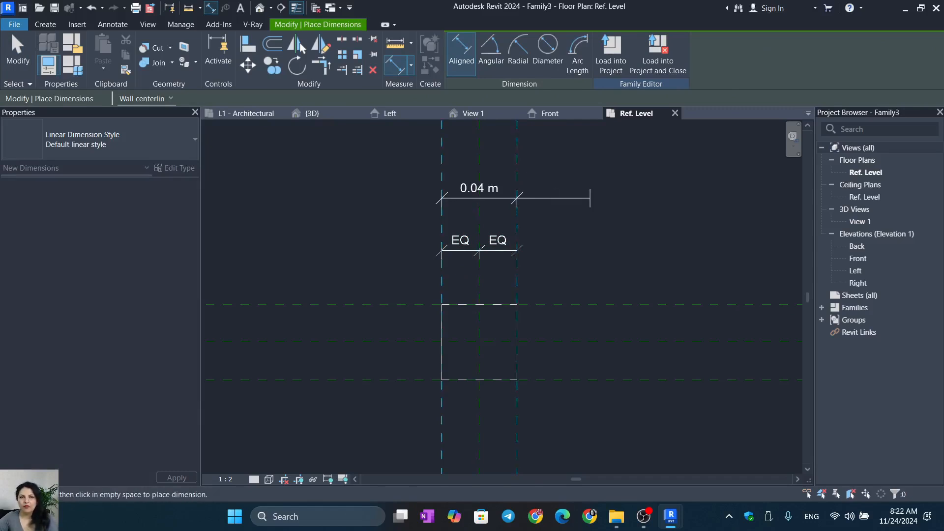
{"action": "left_click", "coordinate": [590, 199]}
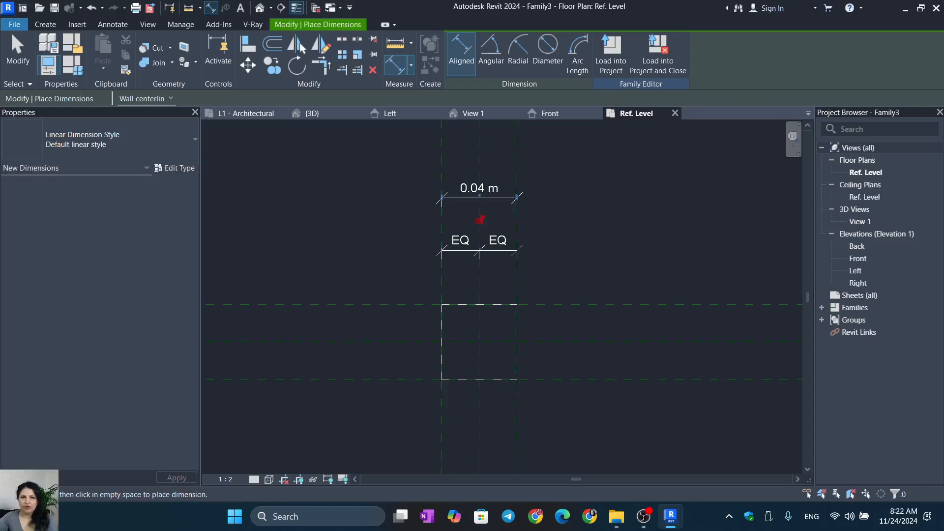
{"action": "left_click", "coordinate": [480, 219]}
Dimension the three horizontal reference planes continuously beside the extrusion and constrain the segments to be equal
{"action": "left_click", "coordinate": [413, 305]}
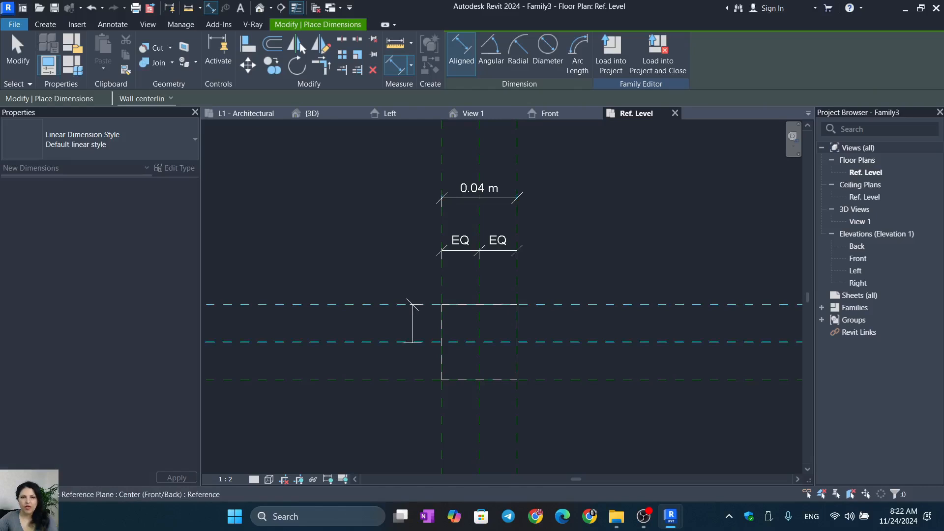
{"action": "left_click", "coordinate": [413, 342]}
{"action": "left_click", "coordinate": [410, 380]}
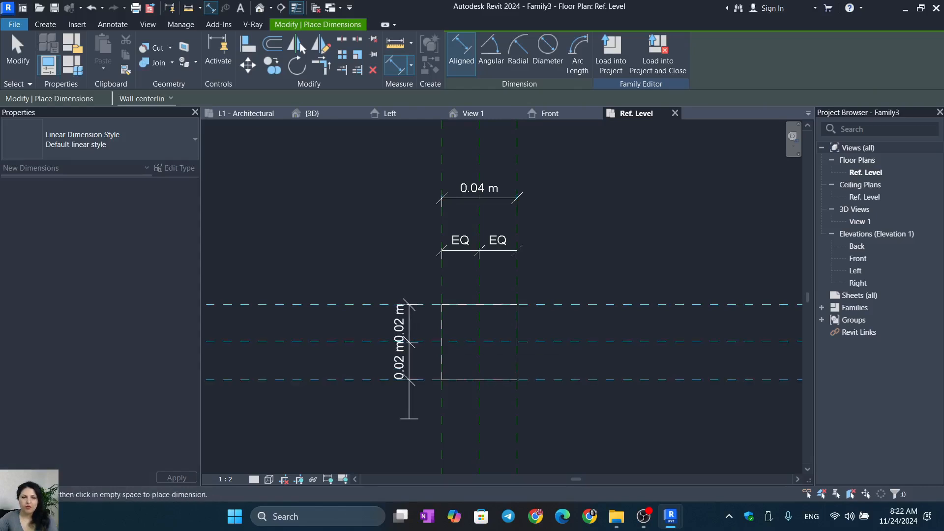
{"action": "left_click", "coordinate": [409, 419]}
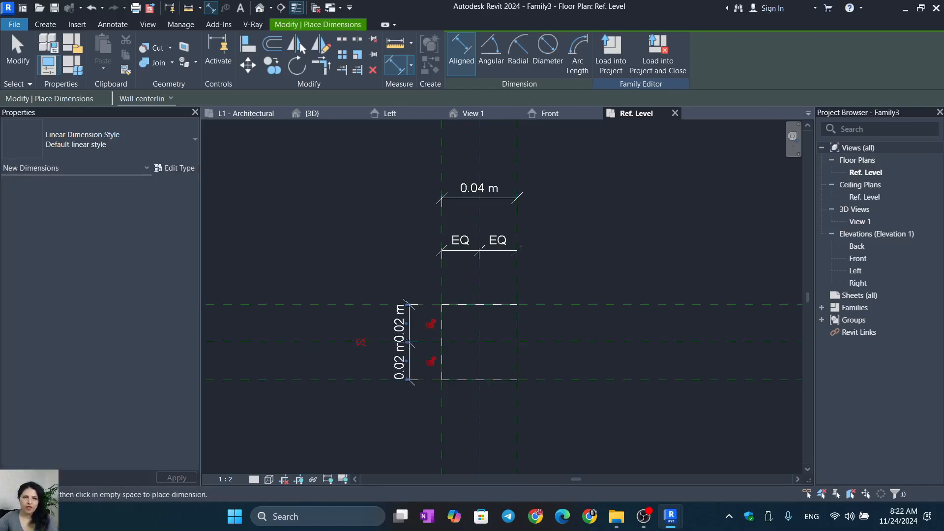
{"action": "left_click", "coordinate": [361, 342]}
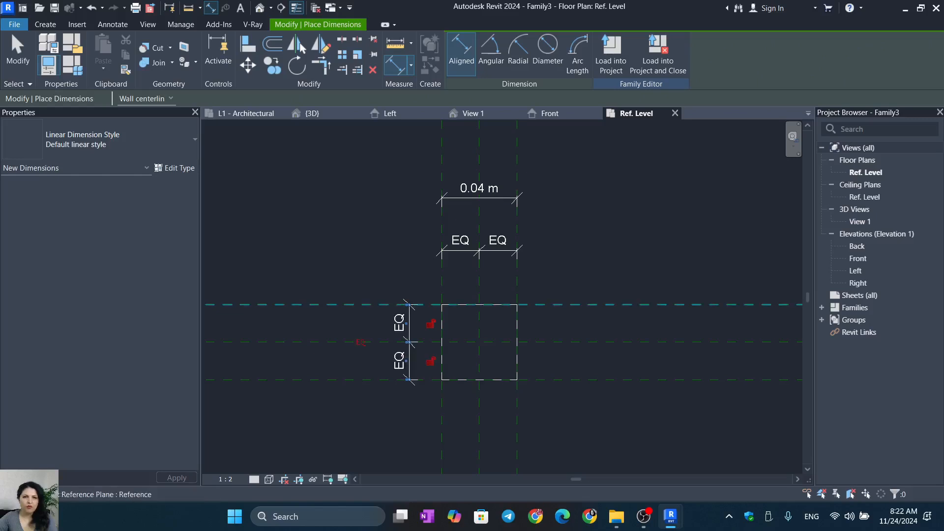
Place a locked overall dimension between the two outer horizontal reference planes, outside the equality dimension, and end the Dimension command
{"action": "left_click", "coordinate": [345, 304]}
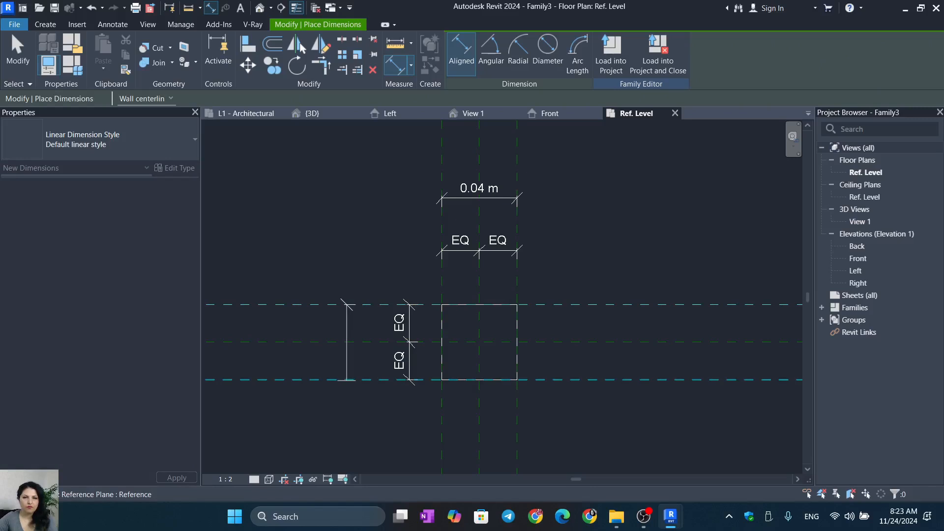
{"action": "left_click", "coordinate": [345, 380]}
{"action": "left_click", "coordinate": [351, 427]}
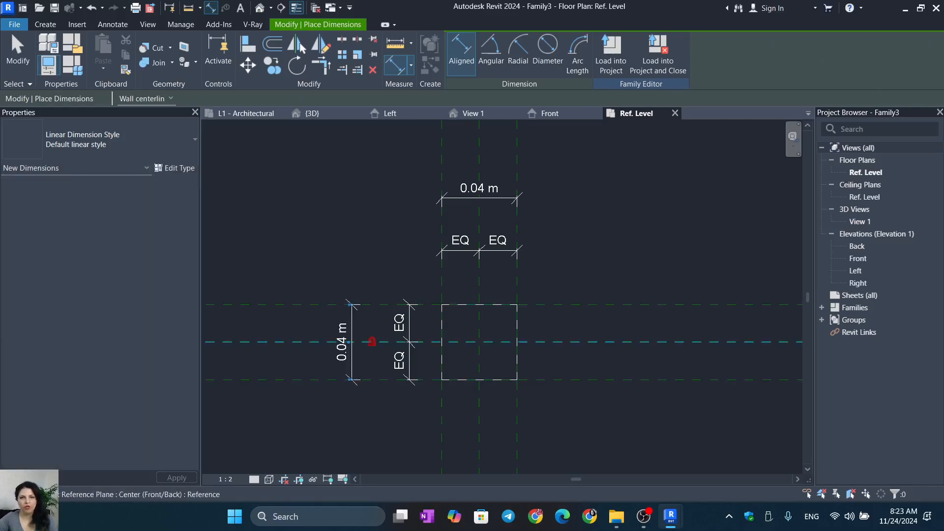
{"action": "key", "text": "Escape"}
{"action": "key", "text": "Escape"}
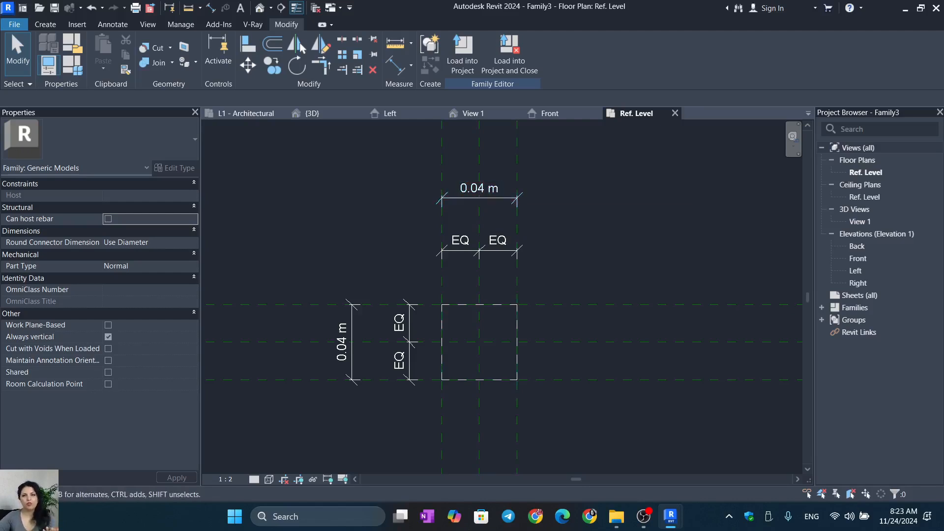
Label the overall dimension between the outer vertical planes with a new type family parameter named length, grouped under Dimensions
{"action": "left_click", "coordinate": [480, 188]}
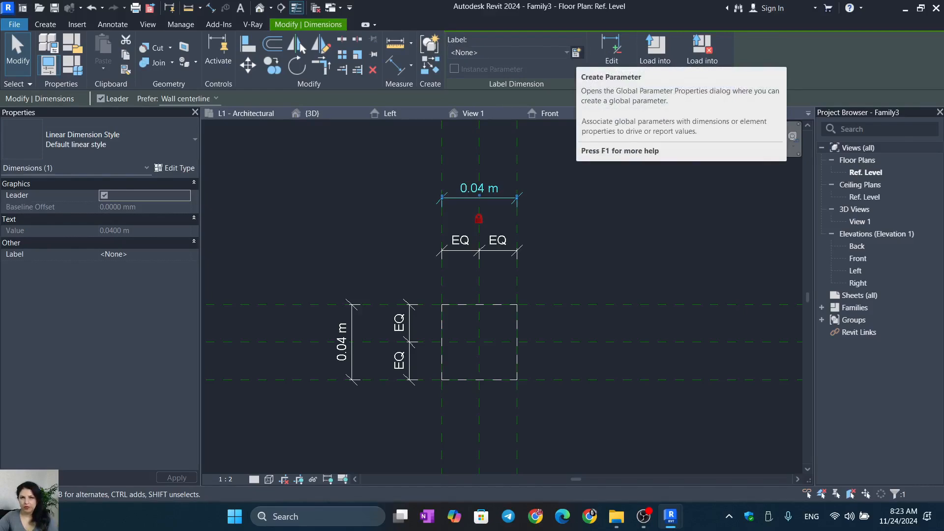
{"action": "left_click", "coordinate": [576, 52]}
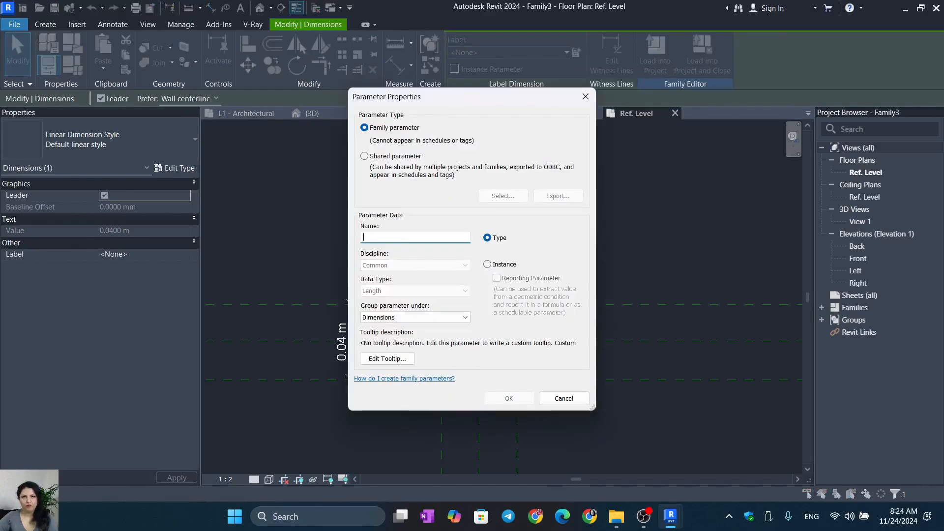
{"action": "left_click_drag", "start_coordinate": [486, 97], "coordinate": [676, 57]}
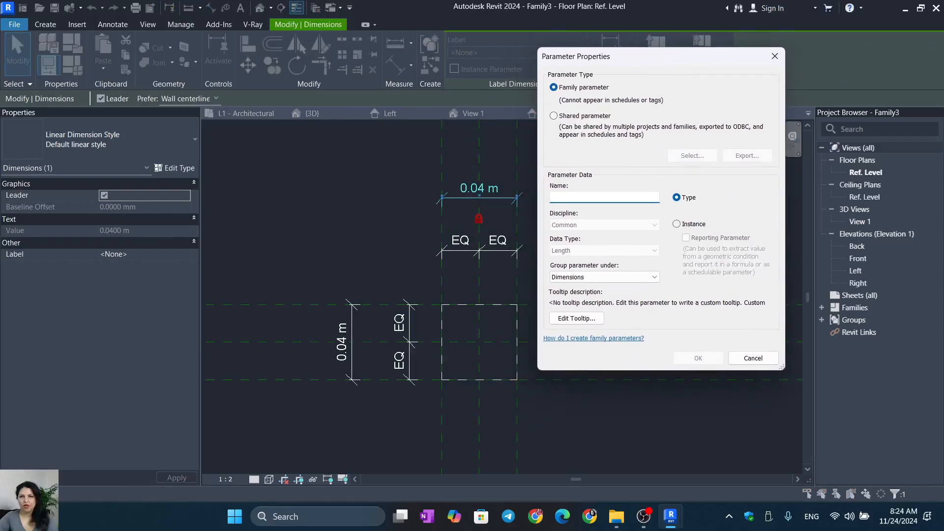
{"action": "type", "text": "lrngth"}
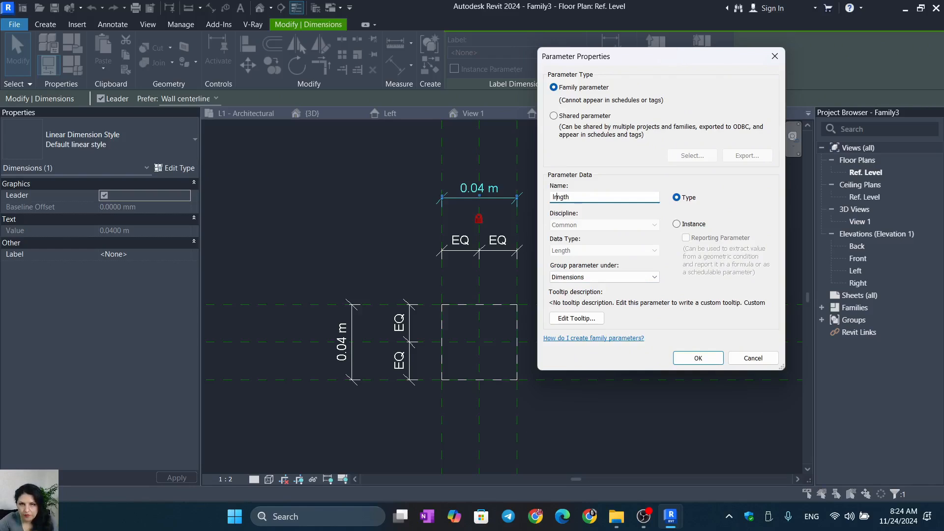
{"action": "key", "text": "BackSpace"}
{"action": "type", "text": "e"}
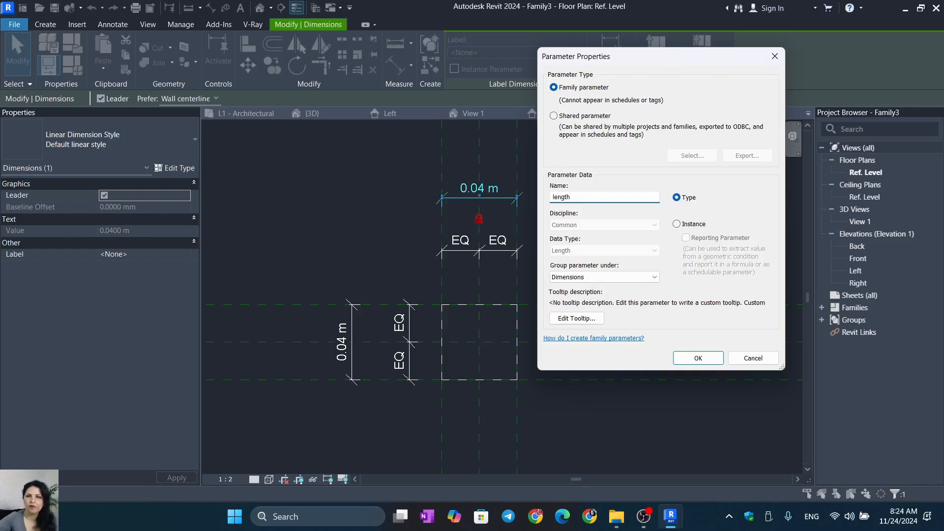
{"action": "left_click", "coordinate": [604, 276]}
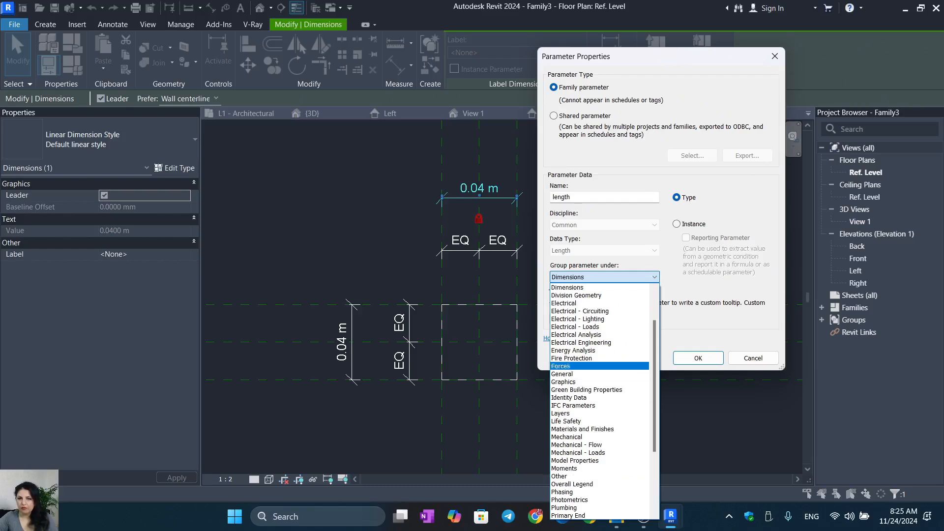
{"action": "left_click", "coordinate": [648, 278]}
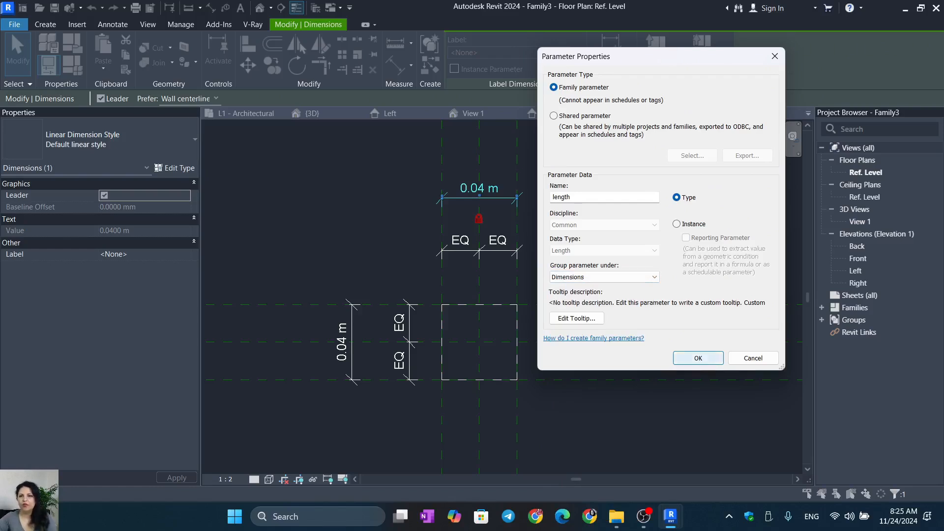
{"action": "left_click", "coordinate": [698, 358]}
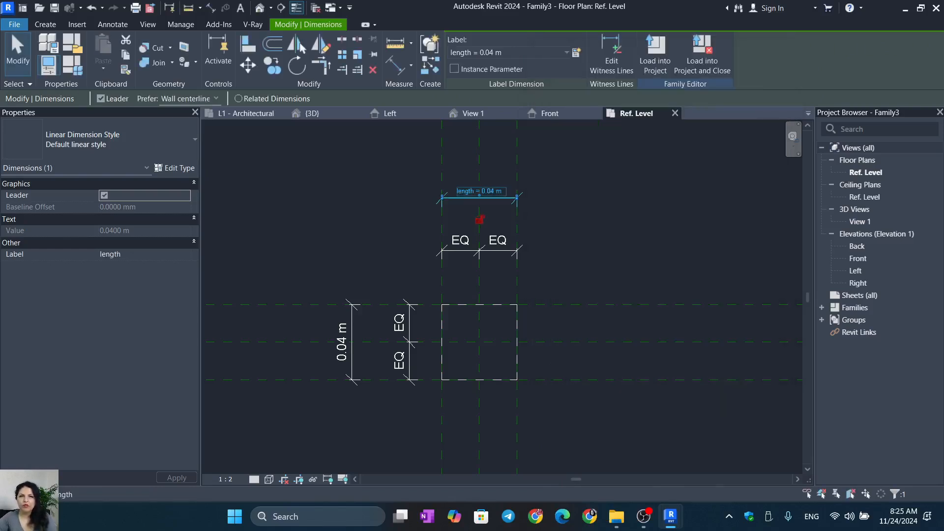
Lock the dimension labelled length between the outer vertical reference planes
{"action": "scroll", "coordinate": [494, 187], "scroll_direction": "up", "scroll_amount": 3}
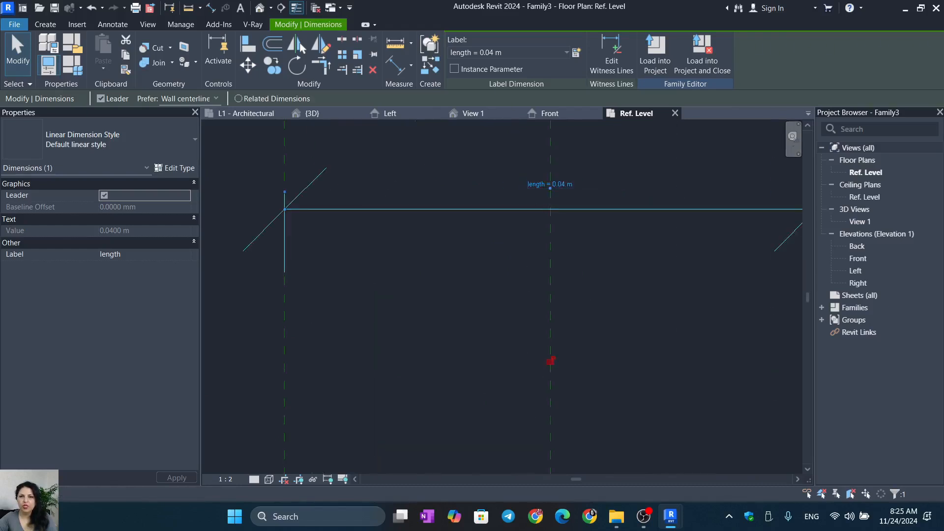
{"action": "scroll", "coordinate": [540, 191], "scroll_direction": "down", "scroll_amount": 3}
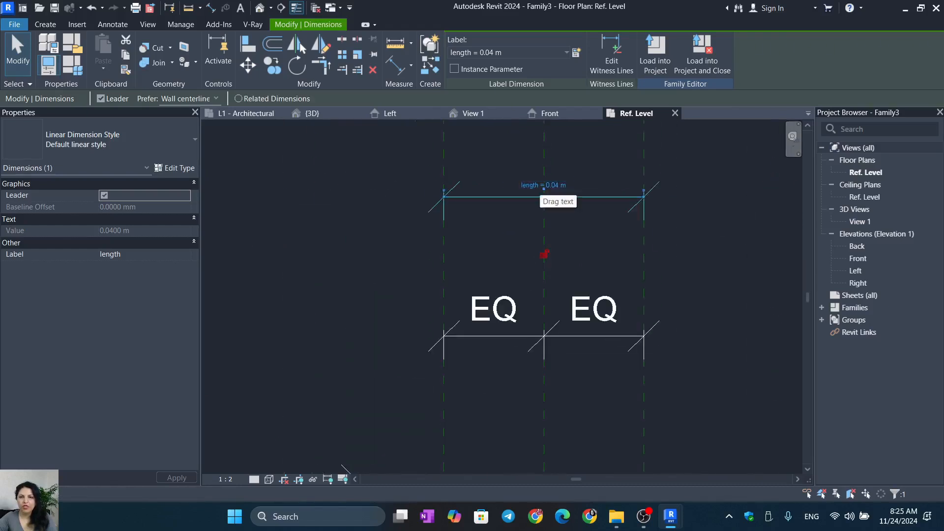
{"action": "scroll", "coordinate": [533, 194], "scroll_direction": "down", "scroll_amount": 3}
{"action": "scroll", "coordinate": [663, 275], "scroll_direction": "down", "scroll_amount": 2}
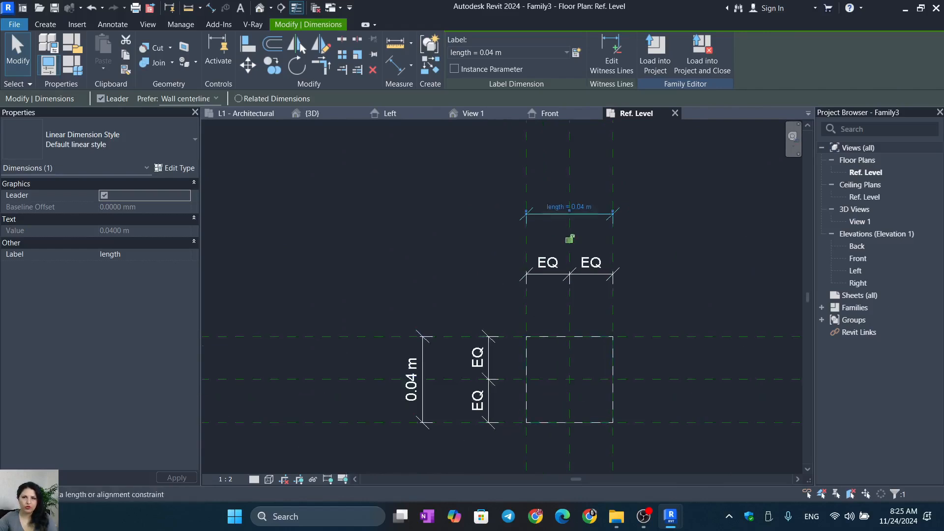
{"action": "left_click", "coordinate": [569, 239]}
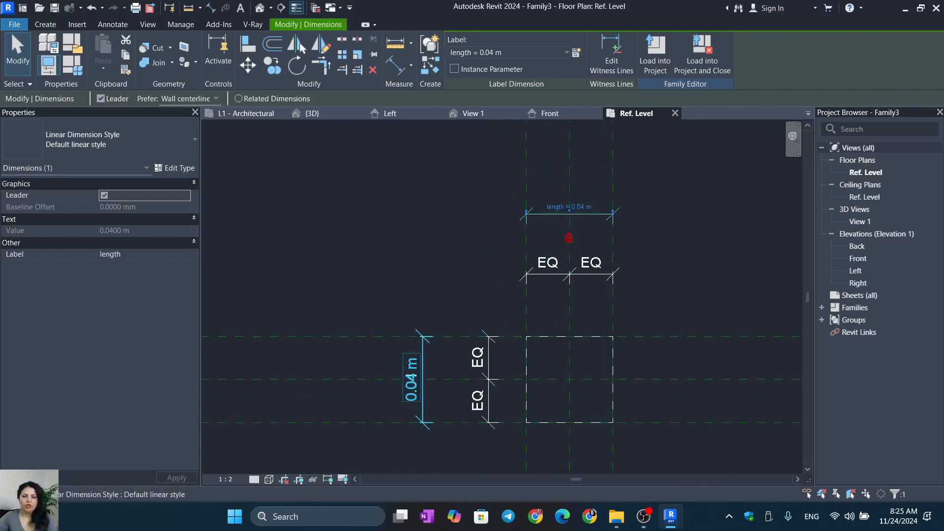
Label the overall dimension between the outer horizontal planes with a new type family parameter named width, grouped under Dimensions
{"action": "left_click", "coordinate": [412, 379]}
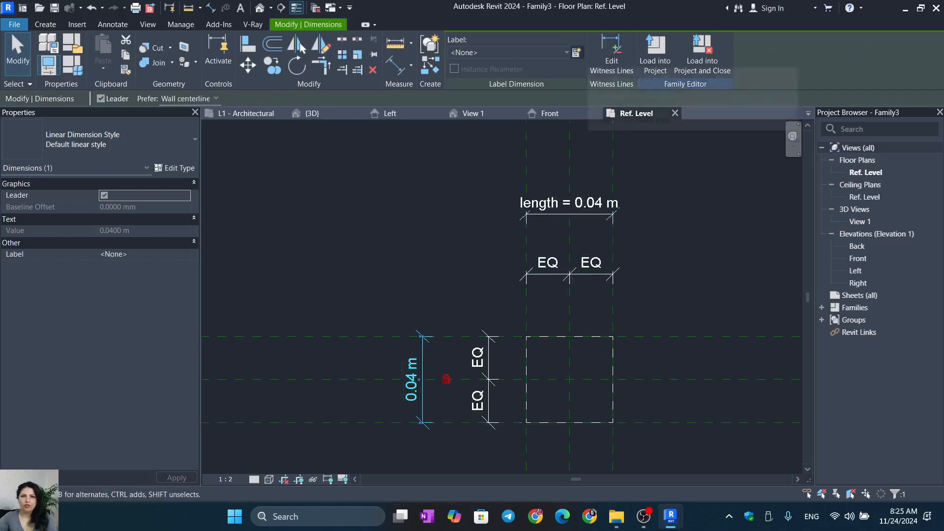
{"action": "left_click", "coordinate": [576, 52]}
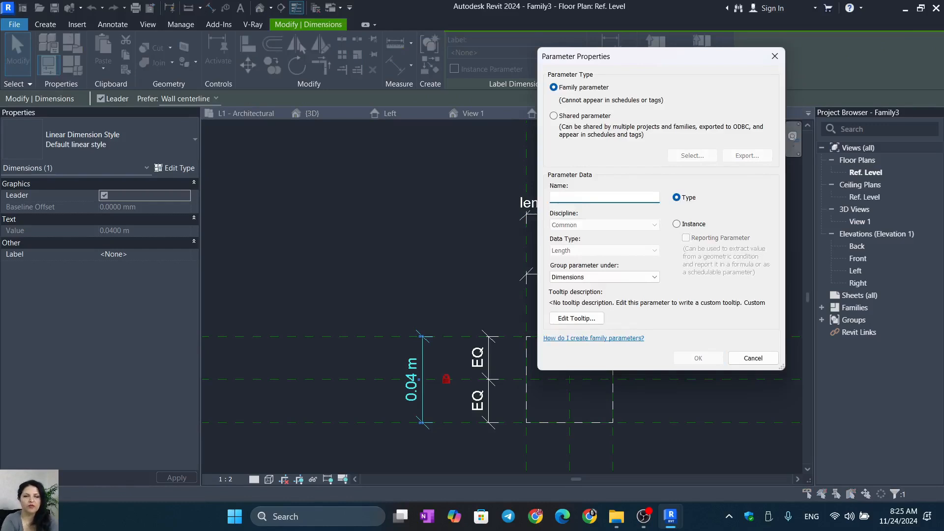
{"action": "type", "text": "width"}
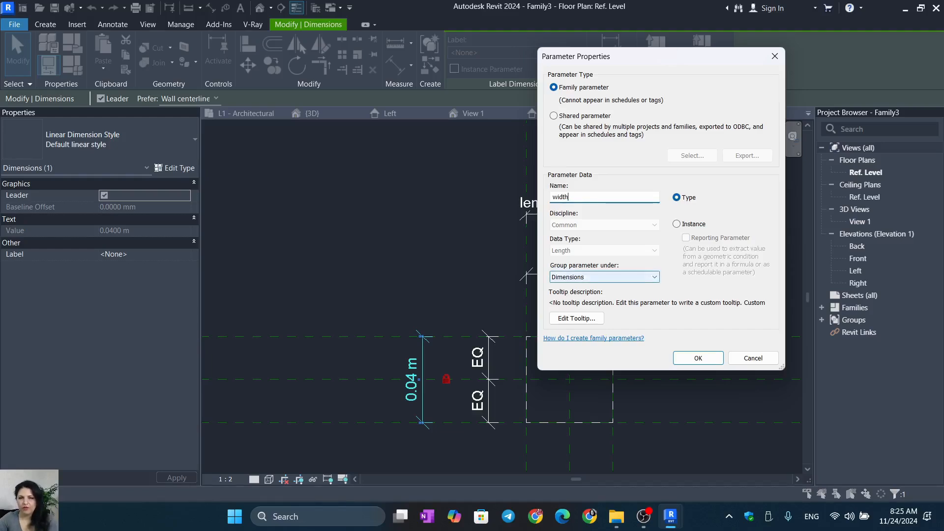
{"action": "left_click", "coordinate": [698, 358]}
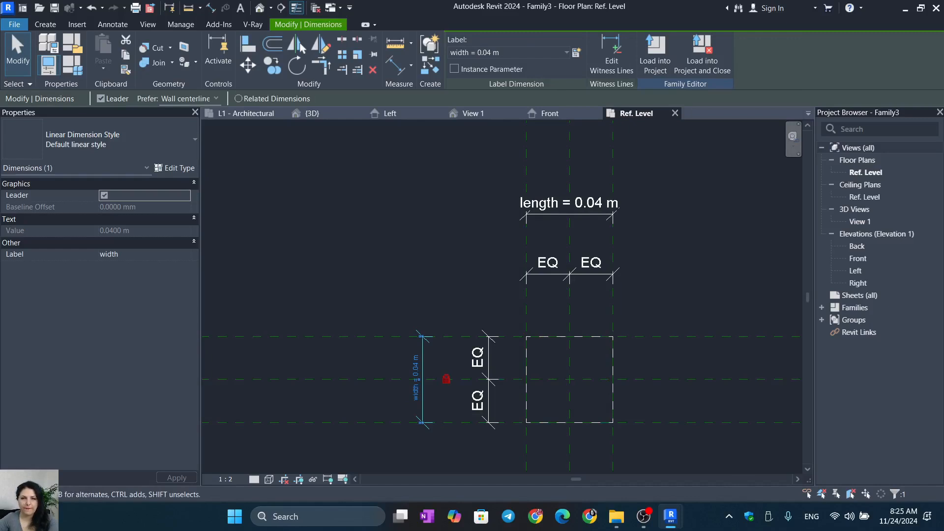
{"action": "scroll", "coordinate": [727, 283], "scroll_direction": "down", "scroll_amount": 1}
{"action": "middle_click_drag", "start_coordinate": [541, 357], "coordinate": [454, 320]}
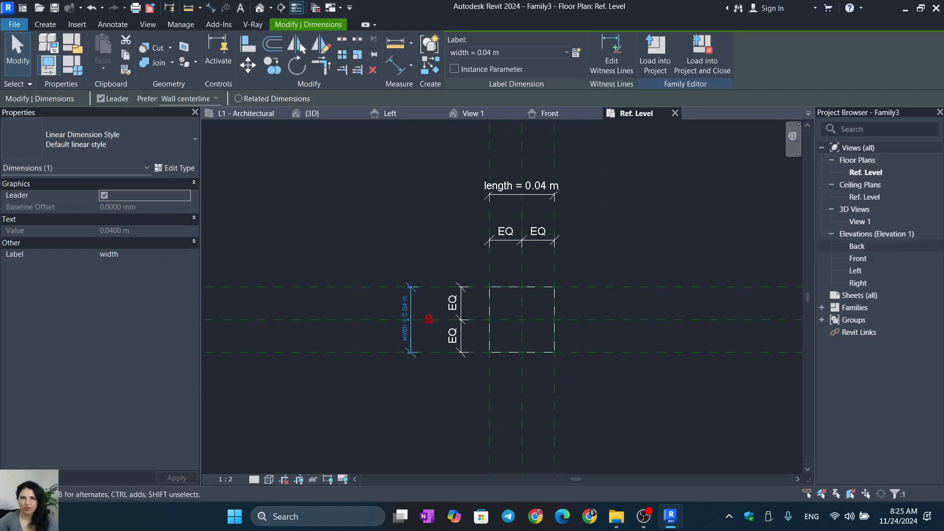
{"action": "key", "text": "Escape"}
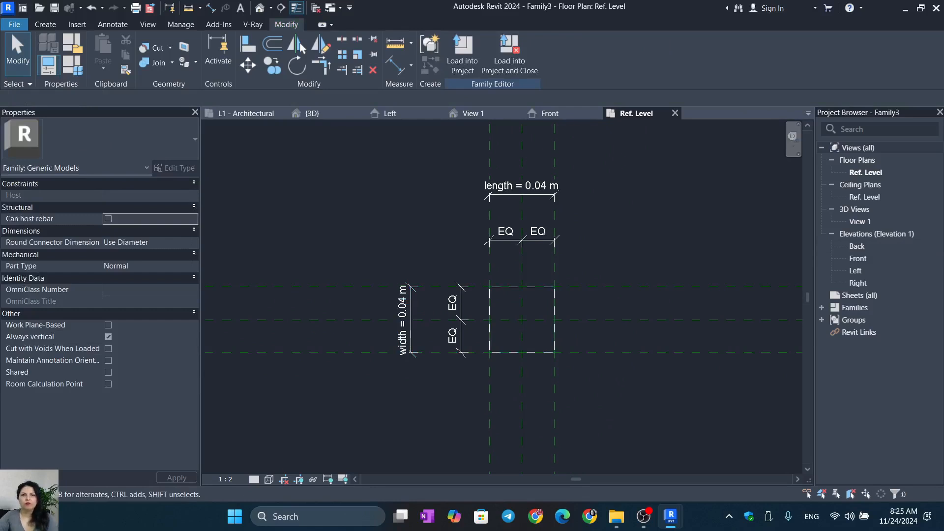
Save the family as blue in the Family folder, accepting the file save options
{"action": "key", "text": "ctrl+s"}
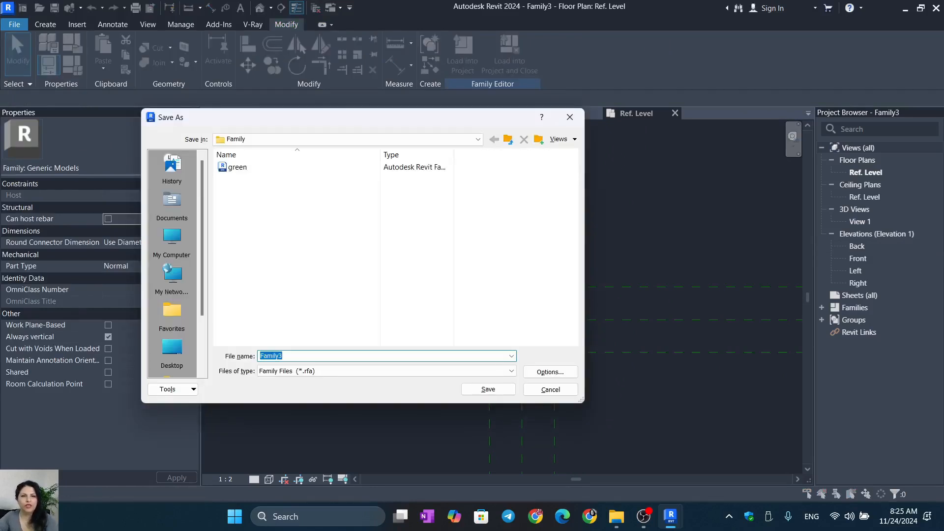
{"action": "type", "text": "b"}
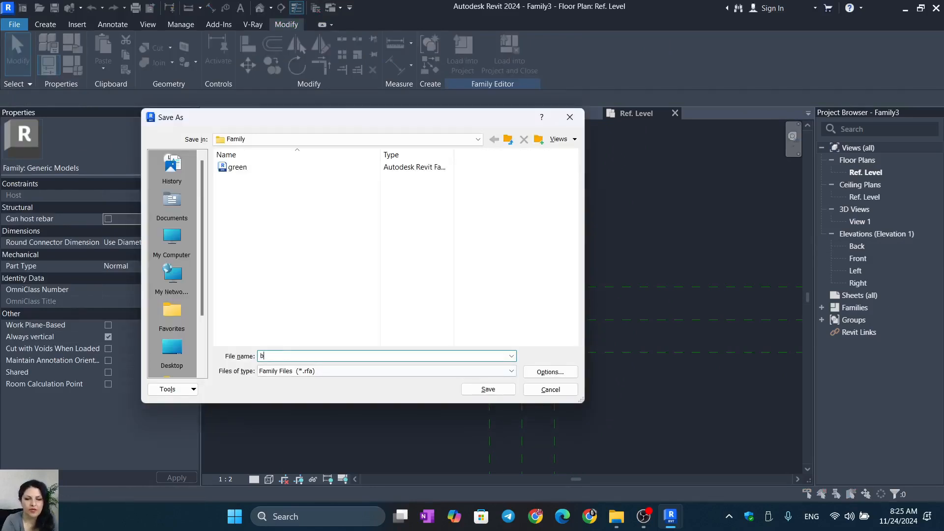
{"action": "type", "text": "lue"}
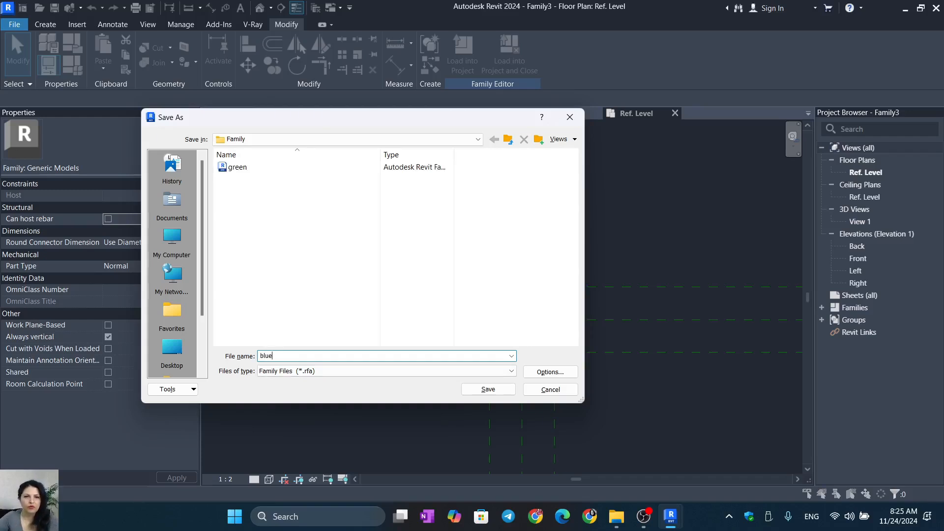
{"action": "left_click", "coordinate": [550, 372]}
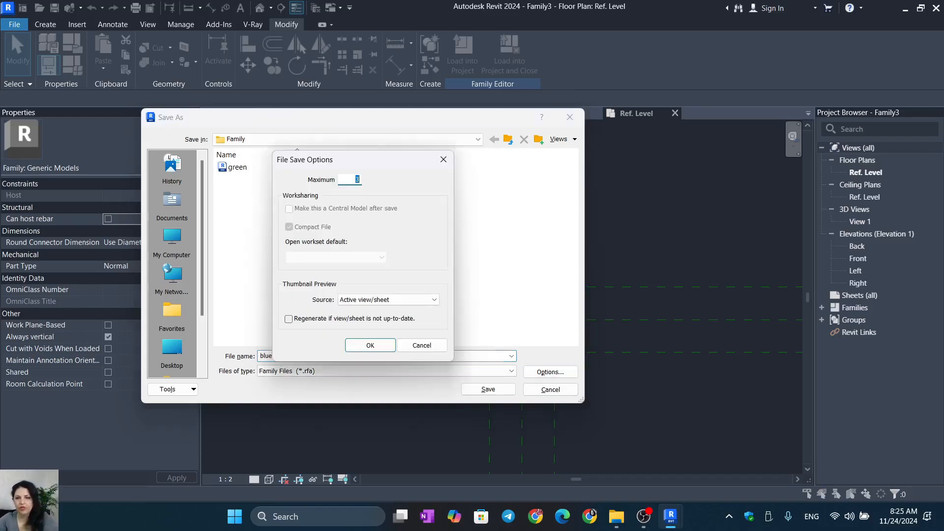
{"action": "left_click", "coordinate": [370, 345]}
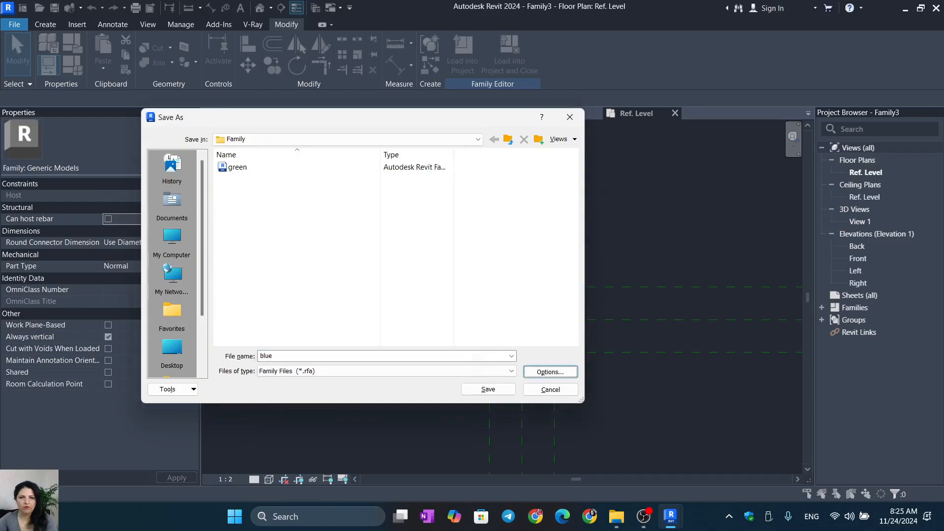
{"action": "key", "text": "Return"}
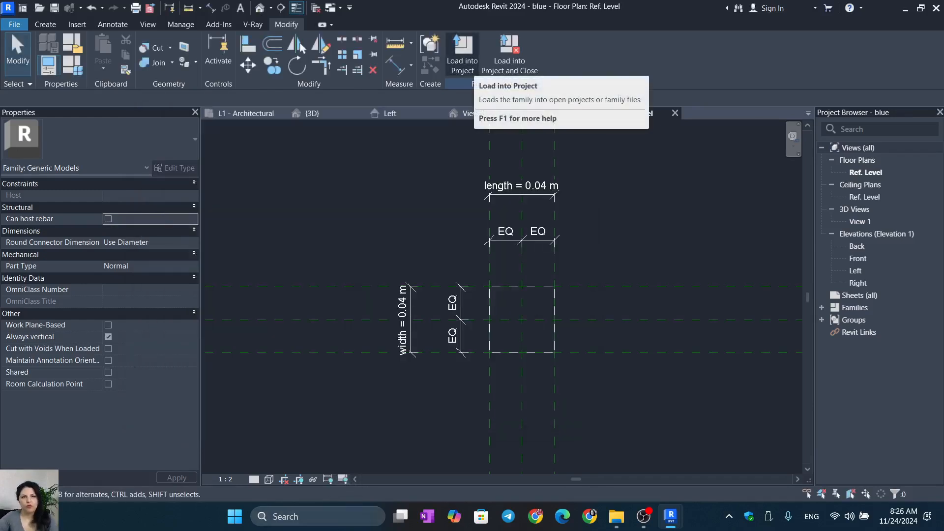
Load the blue family into the test project and place six scattered instances in the 3D view near the green boxes
{"action": "left_click", "coordinate": [462, 54]}
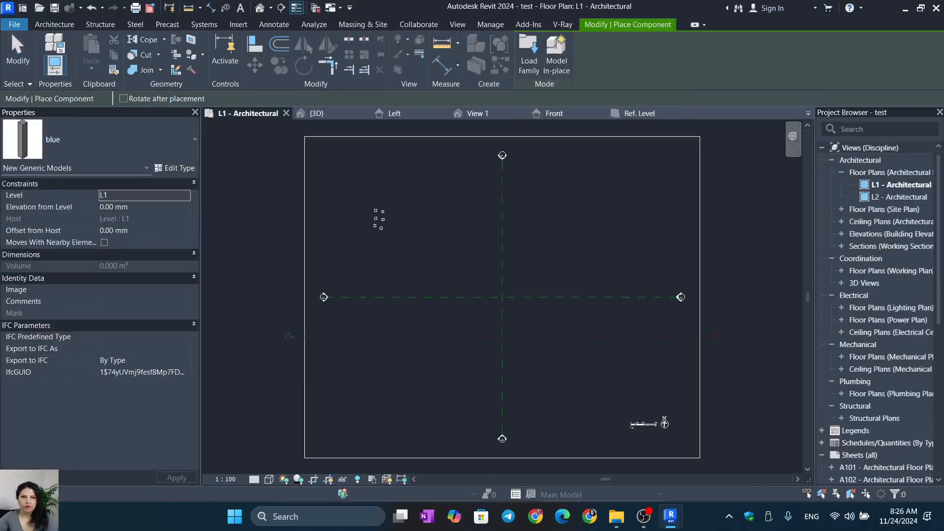
{"action": "left_click", "coordinate": [312, 113]}
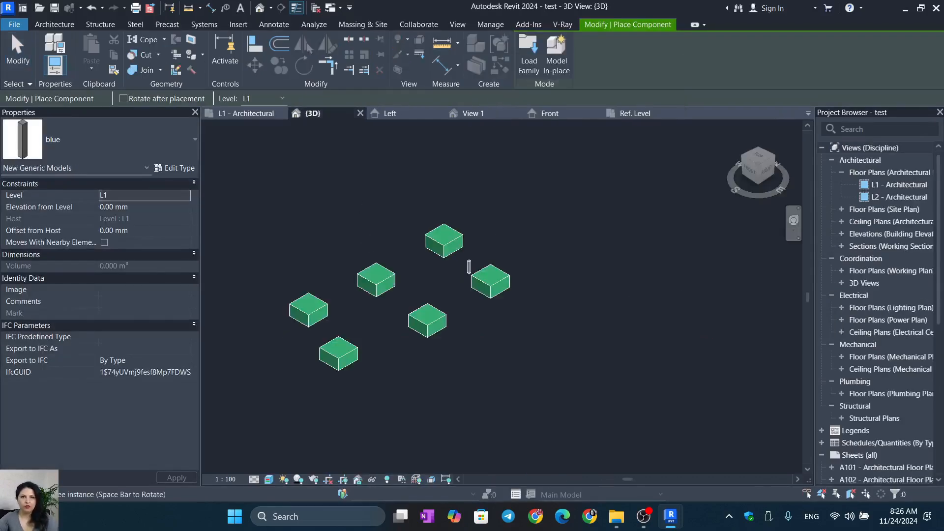
{"action": "scroll", "coordinate": [494, 363], "scroll_direction": "down", "scroll_amount": 2}
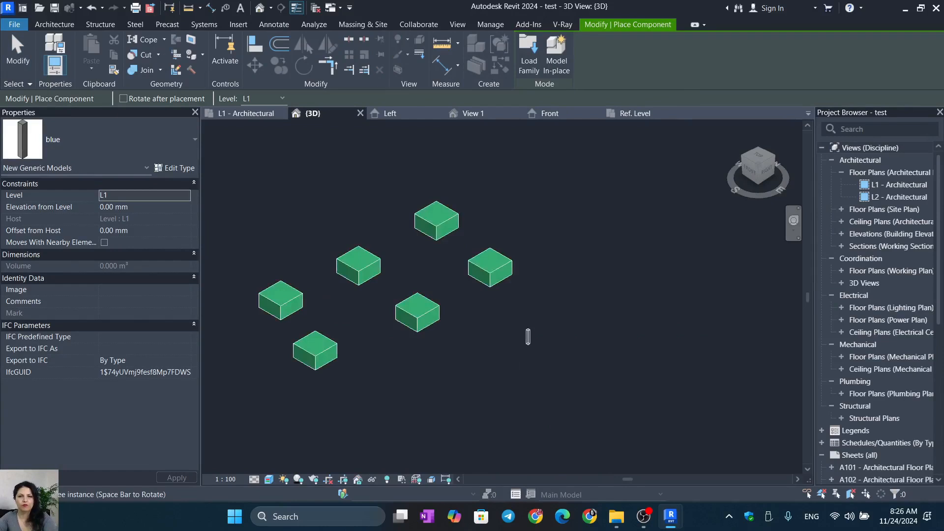
{"action": "middle_click_drag", "start_coordinate": [542, 357], "coordinate": [512, 297]}
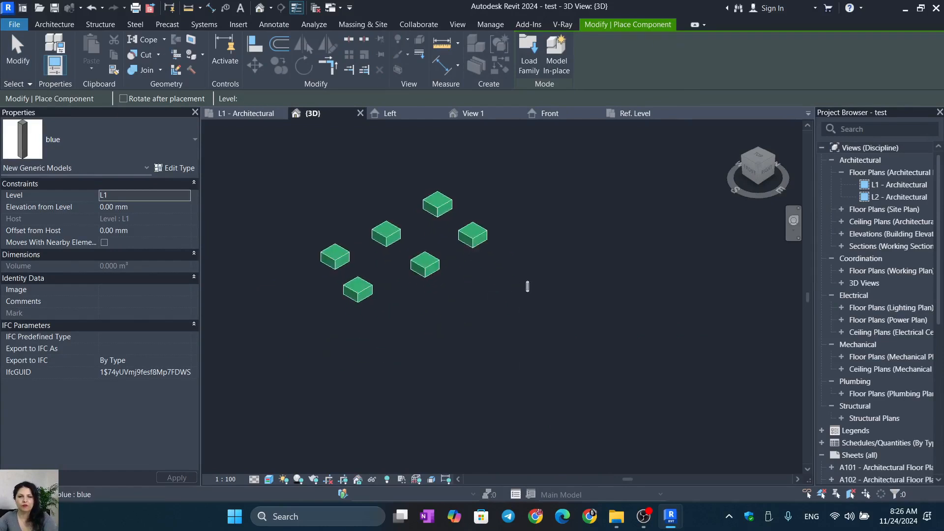
{"action": "left_click", "coordinate": [513, 300]}
{"action": "left_click", "coordinate": [495, 316]}
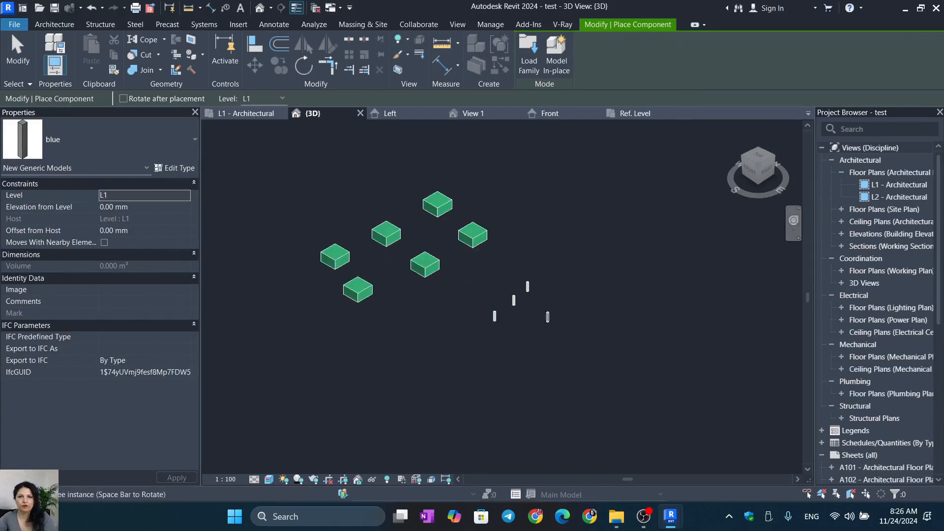
{"action": "left_click", "coordinate": [546, 305]}
{"action": "left_click", "coordinate": [526, 328]}
{"action": "left_click", "coordinate": [510, 333]}
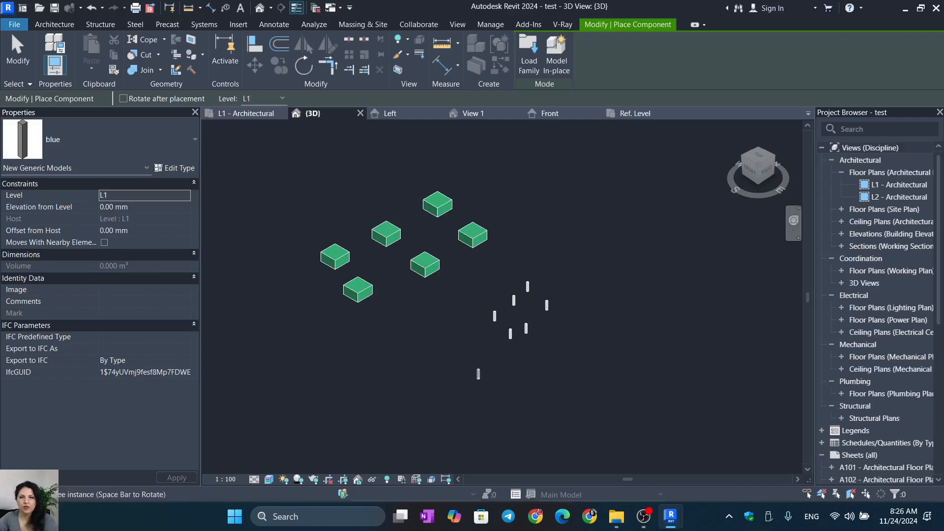
{"action": "key", "text": "Escape"}
{"action": "key", "text": "Escape"}
{"action": "scroll", "coordinate": [511, 327], "scroll_direction": "up", "scroll_amount": 4}
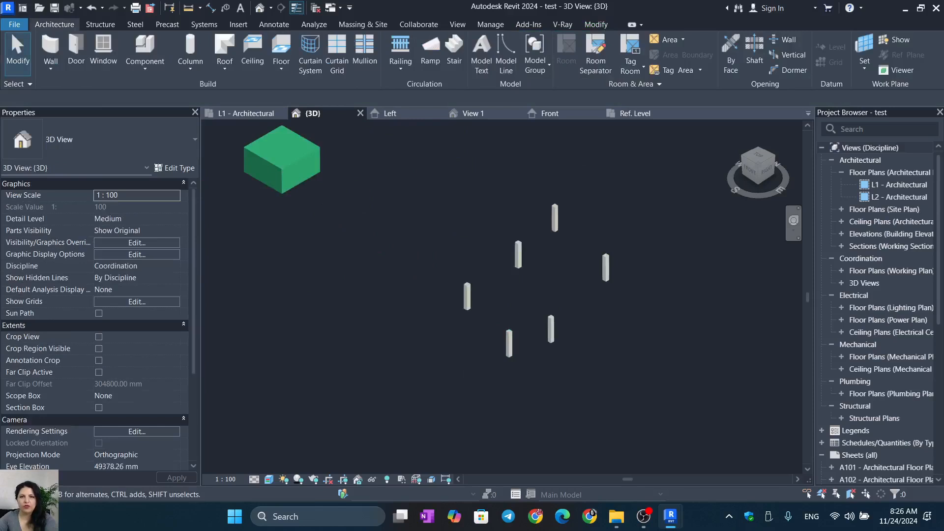
{"action": "middle_click_drag", "start_coordinate": [511, 327], "coordinate": [545, 324]}
{"action": "scroll", "coordinate": [489, 365], "scroll_direction": "down", "scroll_amount": 2}
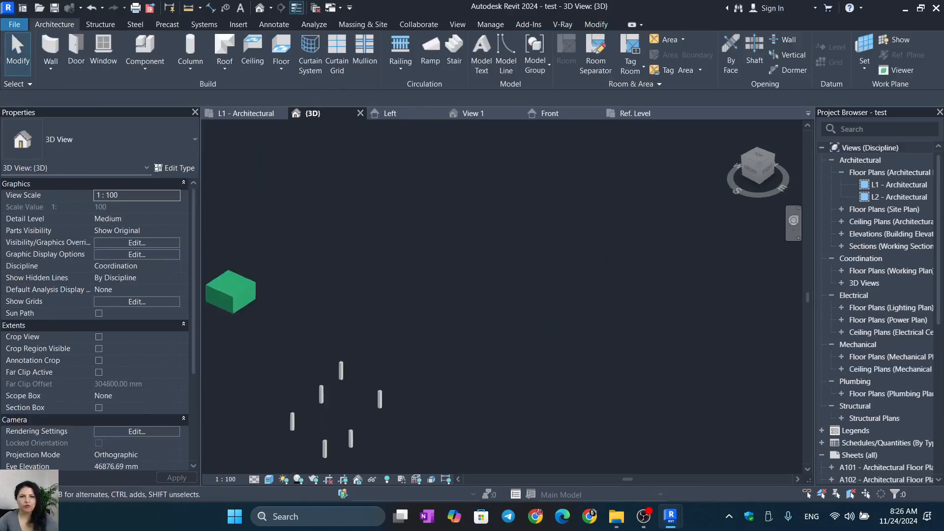
{"action": "middle_click_drag", "start_coordinate": [489, 365], "coordinate": [547, 291]}
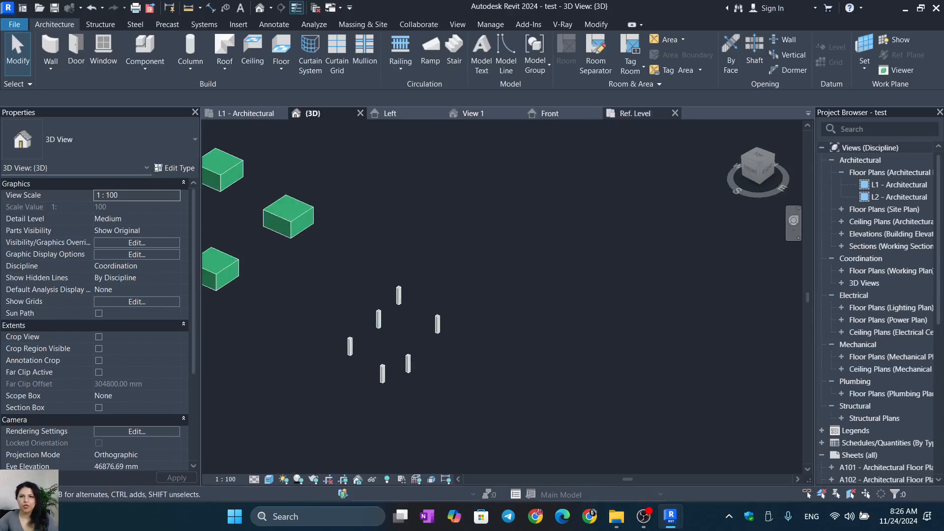
Return to the blue family's Ref. Level plan and open the material selection for the square extrusion
{"action": "left_click", "coordinate": [634, 113]}
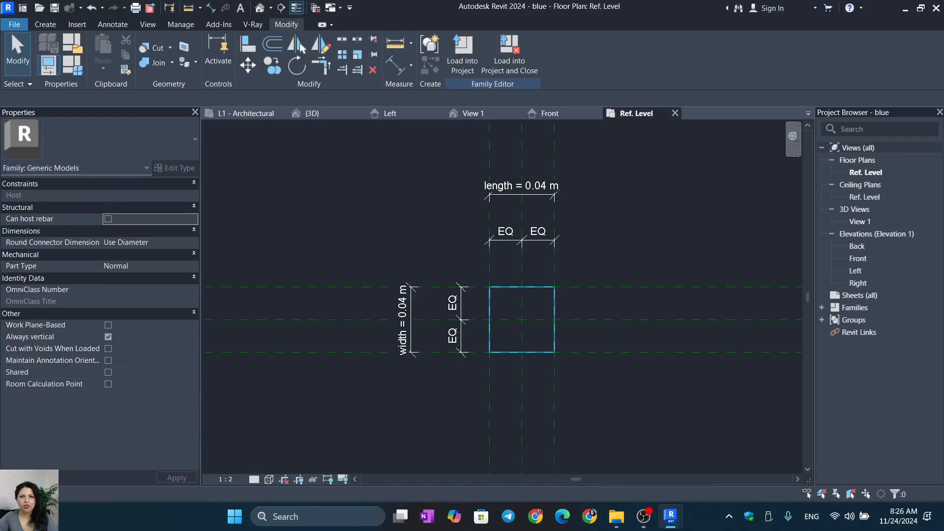
{"action": "left_click", "coordinate": [554, 308]}
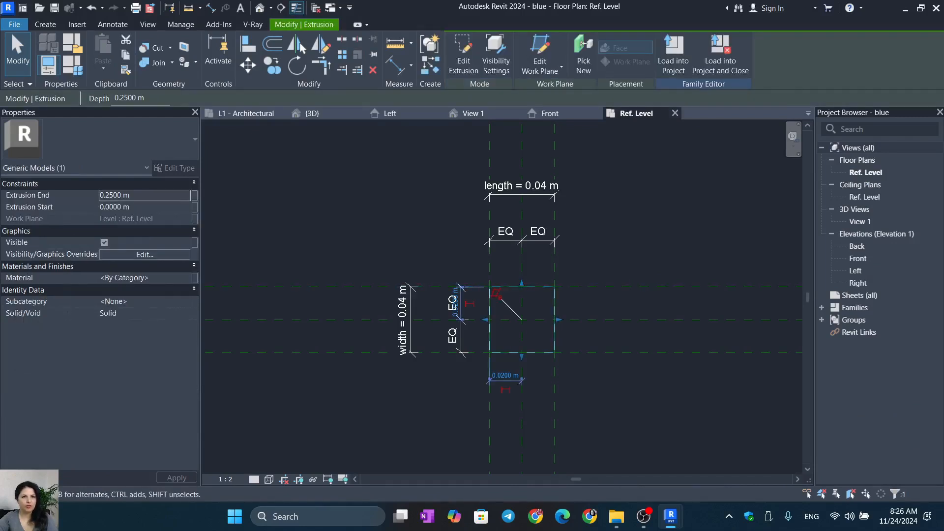
{"action": "left_click", "coordinate": [169, 278]}
{"action": "left_click", "coordinate": [185, 278]}
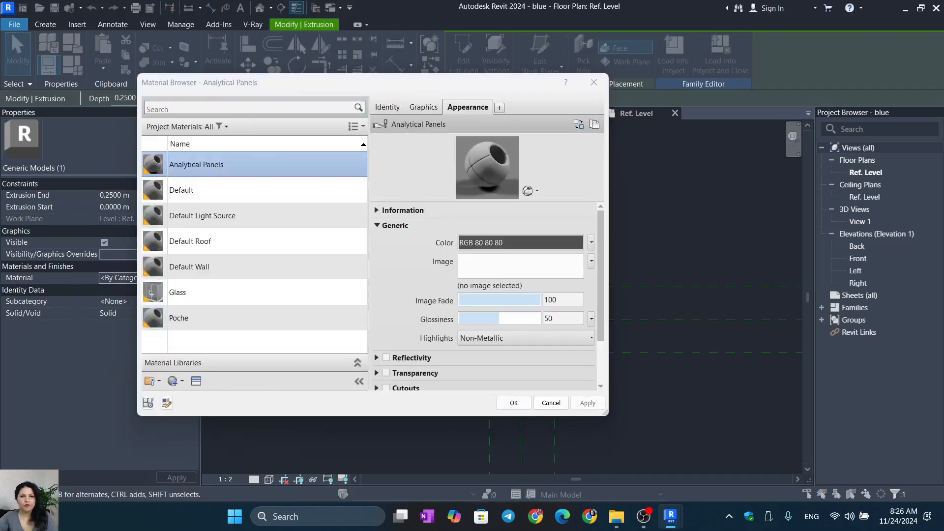
{"action": "left_click", "coordinate": [182, 381]}
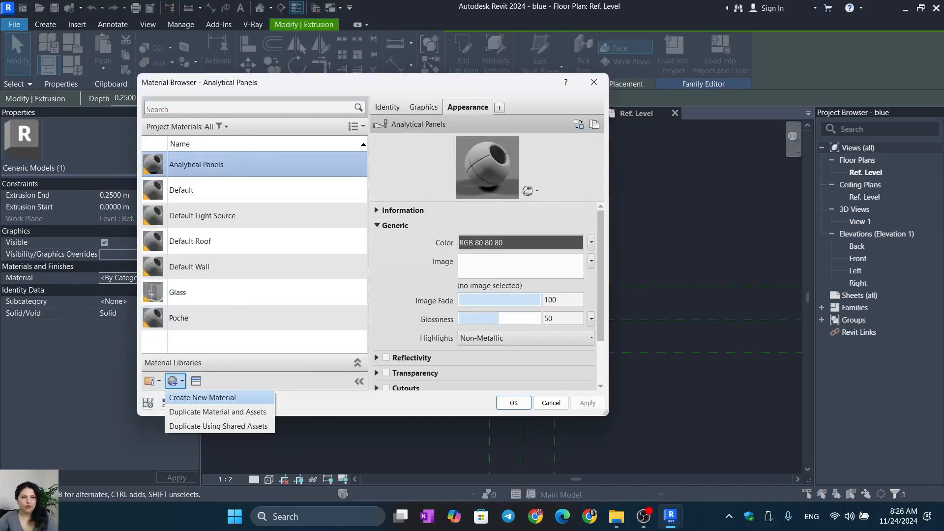
{"action": "left_click", "coordinate": [200, 392]}
{"action": "right_click", "coordinate": [241, 241]}
{"action": "left_click", "coordinate": [265, 300]}
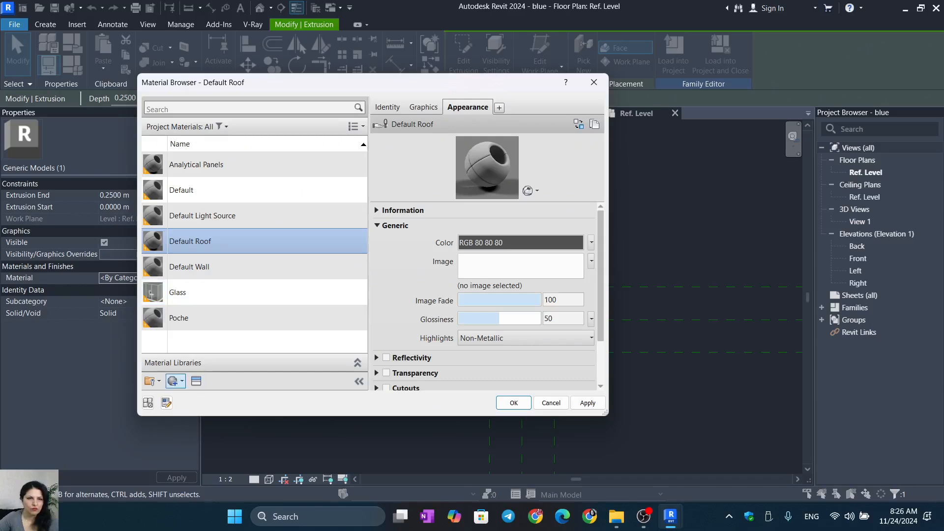
Create a new material and name it blue
{"action": "left_click", "coordinate": [181, 381]}
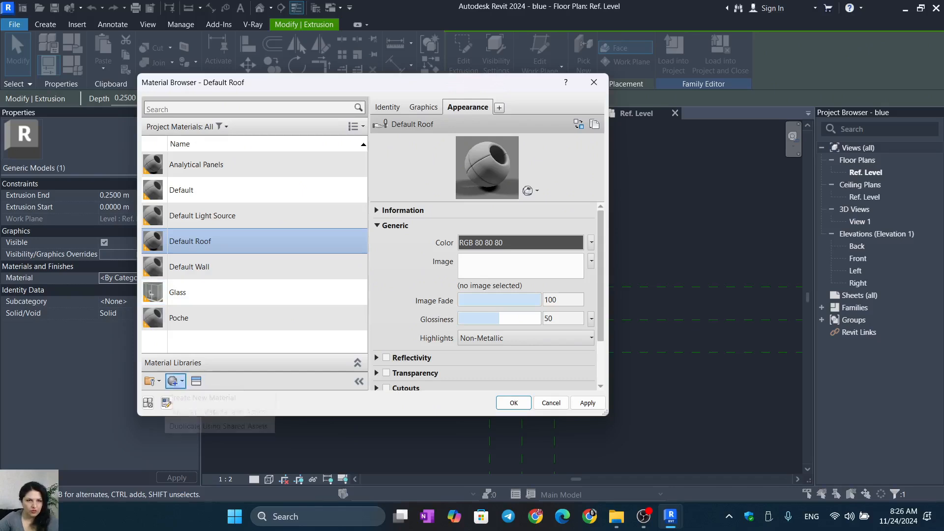
{"action": "left_click", "coordinate": [197, 397]}
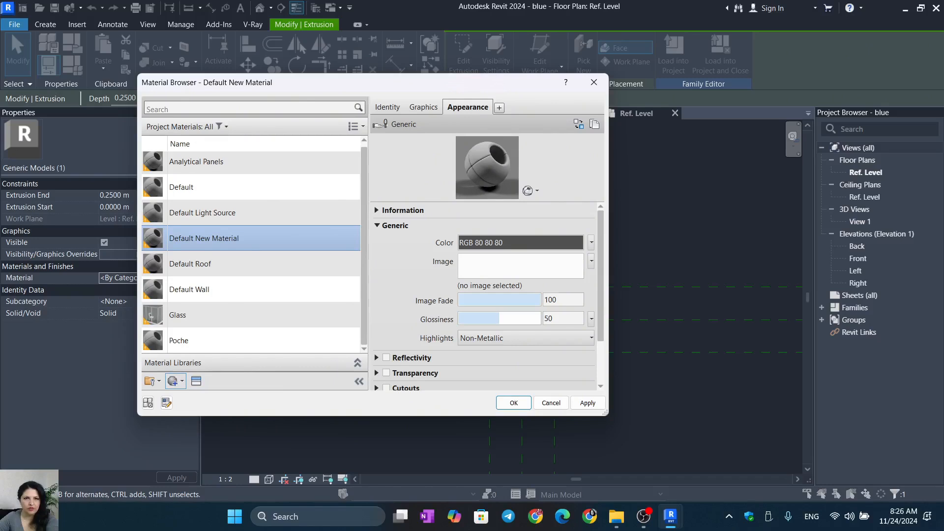
{"action": "right_click", "coordinate": [225, 239]}
{"action": "left_click", "coordinate": [252, 285]}
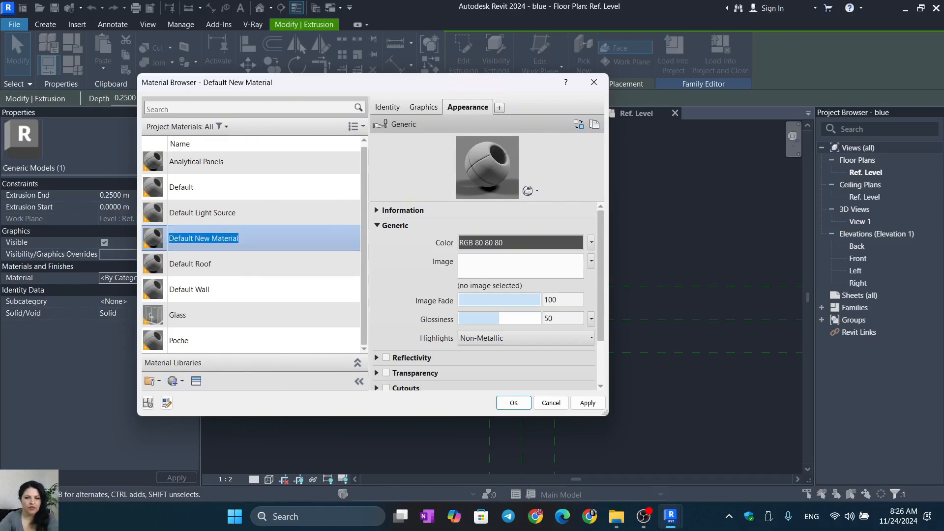
{"action": "type", "text": "bli"}
{"action": "key", "text": "BackSpace"}
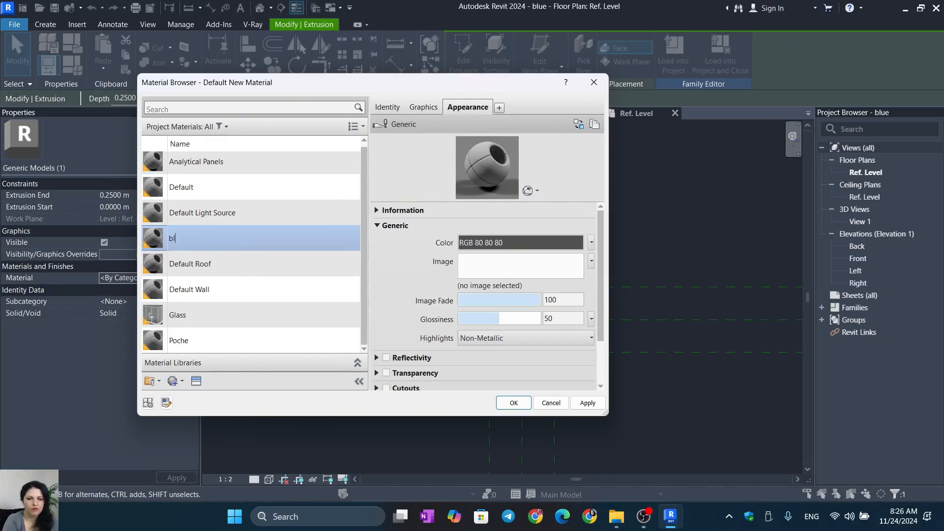
{"action": "type", "text": "ure"}
{"action": "key", "text": "Return"}
Set the blue material's appearance color to RGB 18 67 141 and assign the material to the extrusion
{"action": "left_click", "coordinate": [521, 242]}
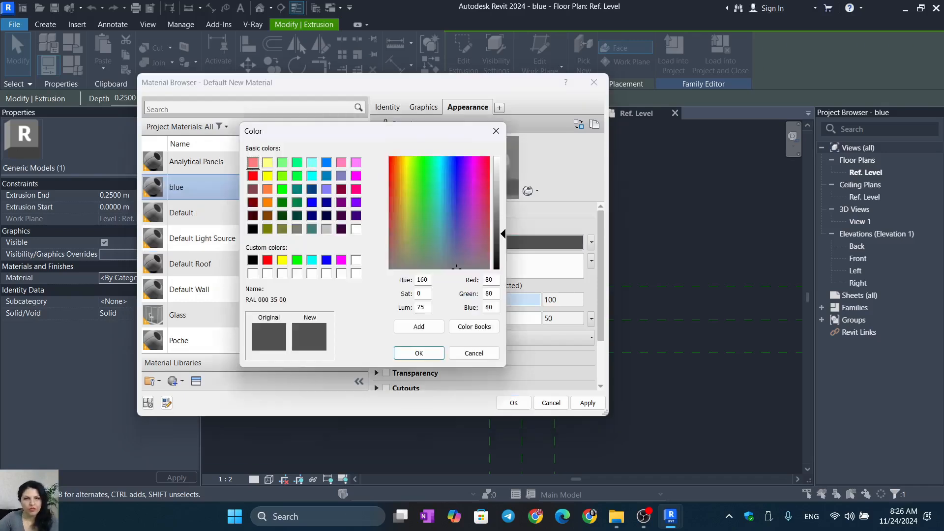
{"action": "left_click", "coordinate": [450, 182]}
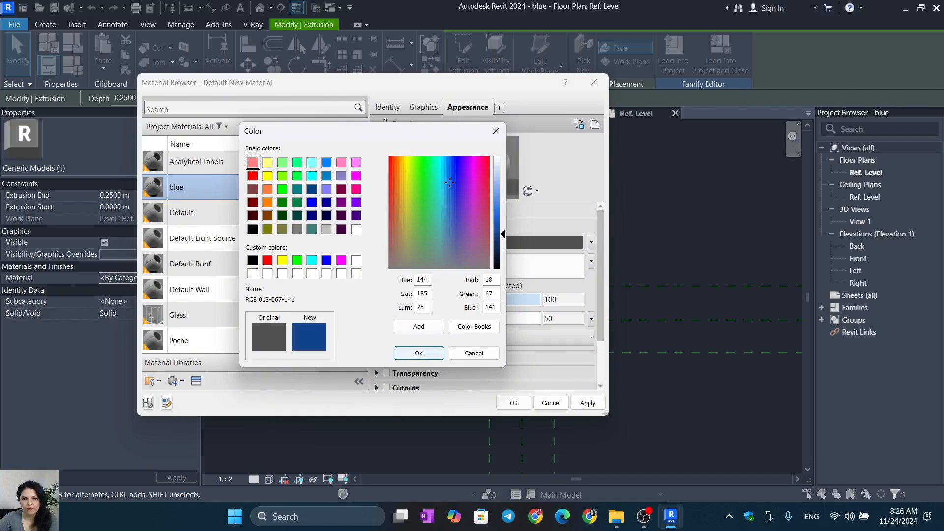
{"action": "left_click", "coordinate": [418, 353]}
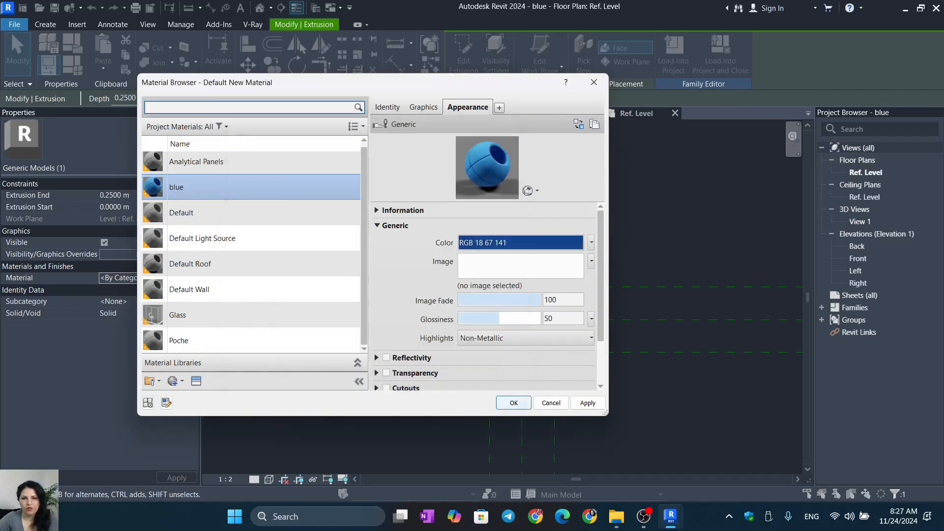
{"action": "left_click", "coordinate": [588, 402]}
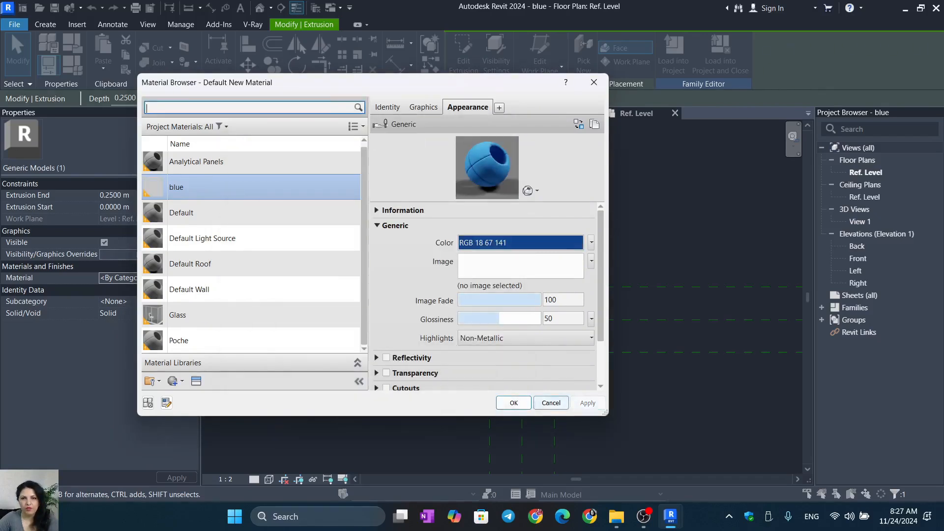
{"action": "left_click", "coordinate": [513, 403]}
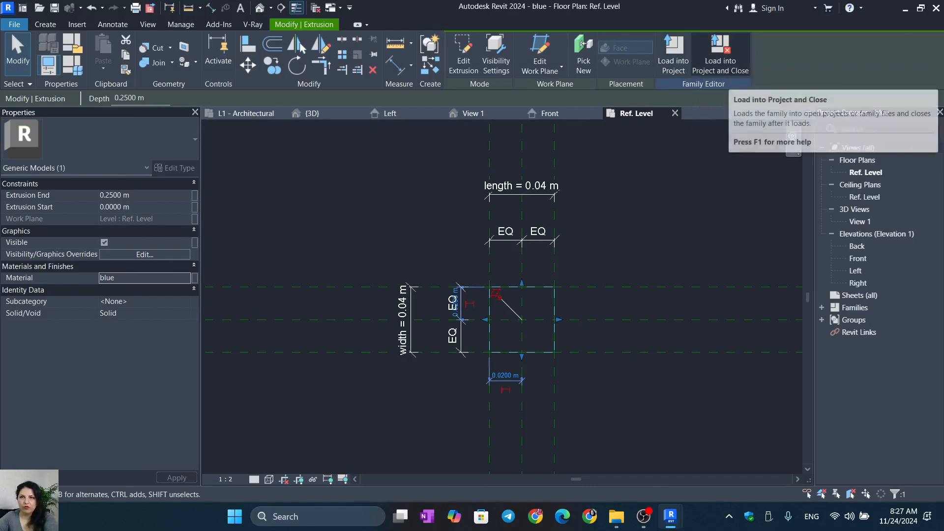
Load the blue family into the project and close it, saving its changes and overwriting the existing version and its parameter values
{"action": "left_click", "coordinate": [721, 56]}
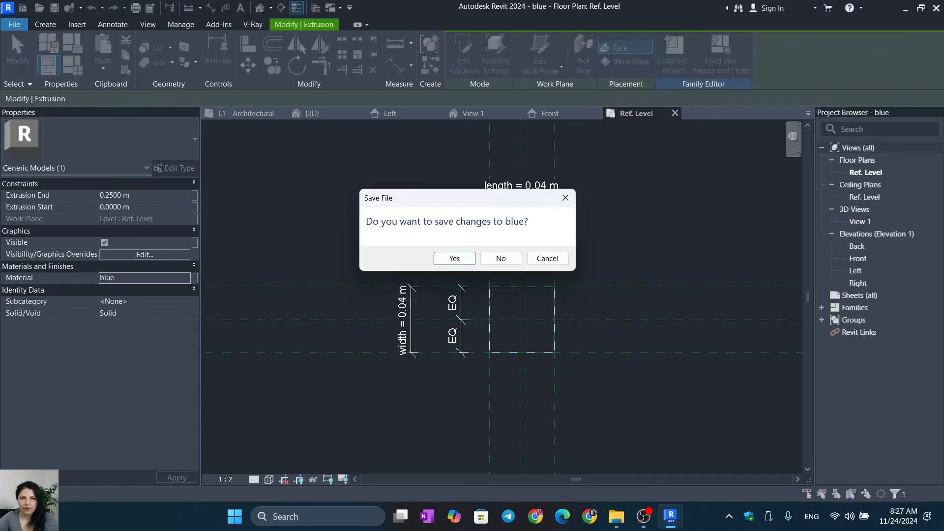
{"action": "left_click", "coordinate": [455, 258]}
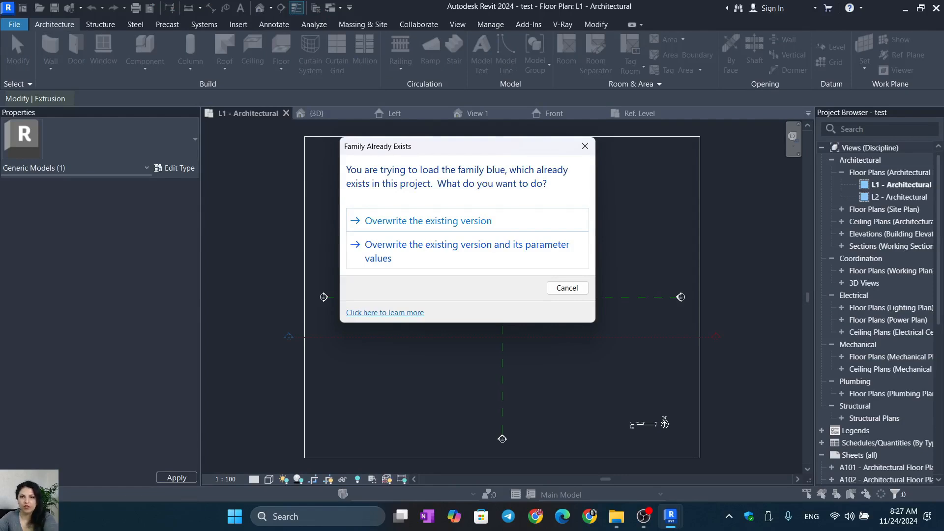
{"action": "left_click", "coordinate": [467, 252]}
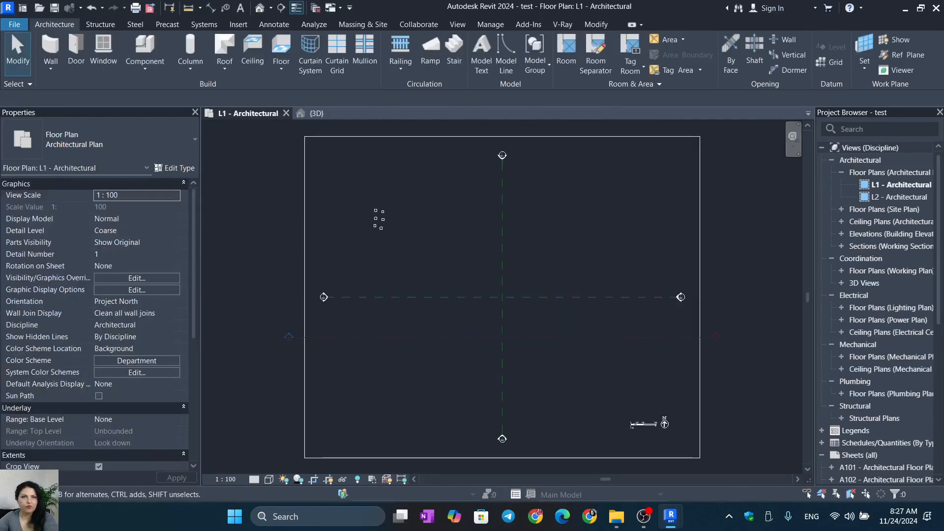
Open the project's 3D view and examine the updated blue family instances up close
{"action": "left_click", "coordinate": [322, 113]}
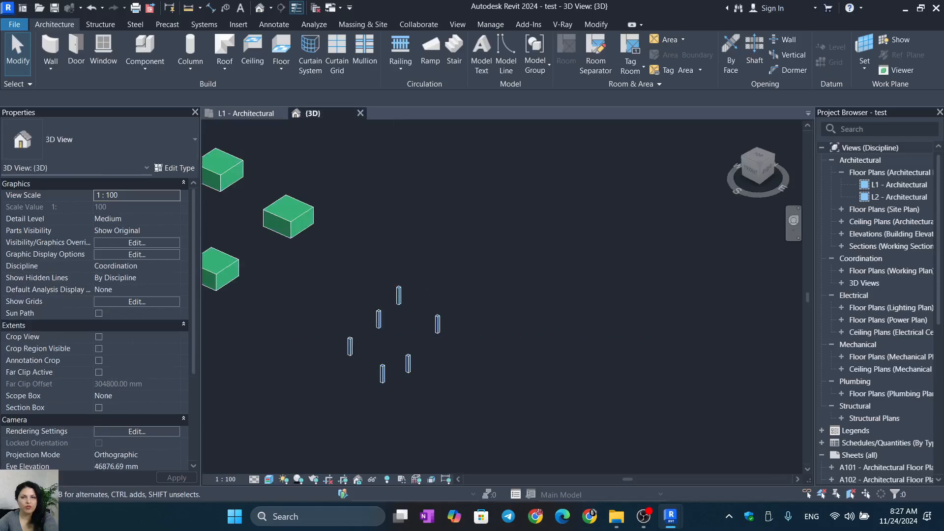
{"action": "scroll", "coordinate": [397, 301], "scroll_direction": "up", "scroll_amount": 5}
{"action": "scroll", "coordinate": [532, 353], "scroll_direction": "down", "scroll_amount": 2}
{"action": "middle_click_drag", "start_coordinate": [531, 353], "coordinate": [548, 273]}
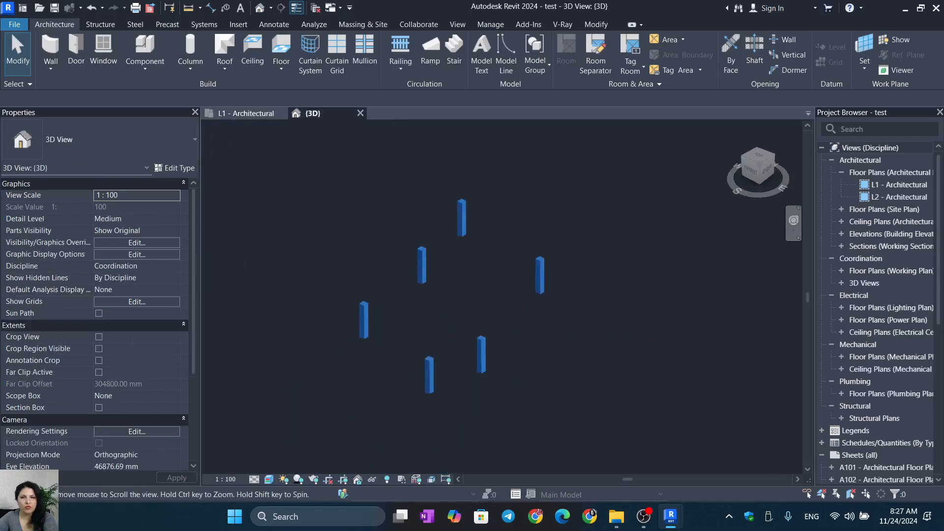
{"action": "scroll", "coordinate": [547, 283], "scroll_direction": "up", "scroll_amount": 1}
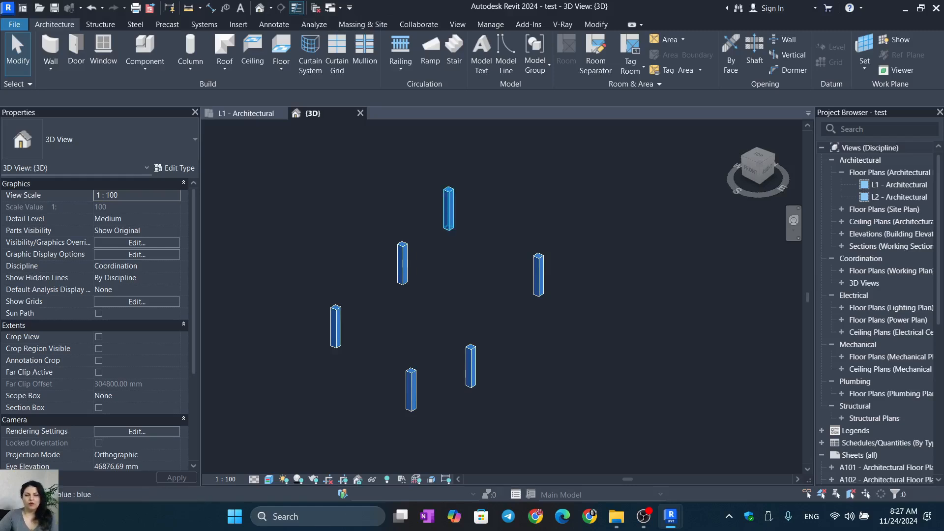
Set the length type parameter of the blue generic model family to 60 mm
{"action": "left_click", "coordinate": [449, 208]}
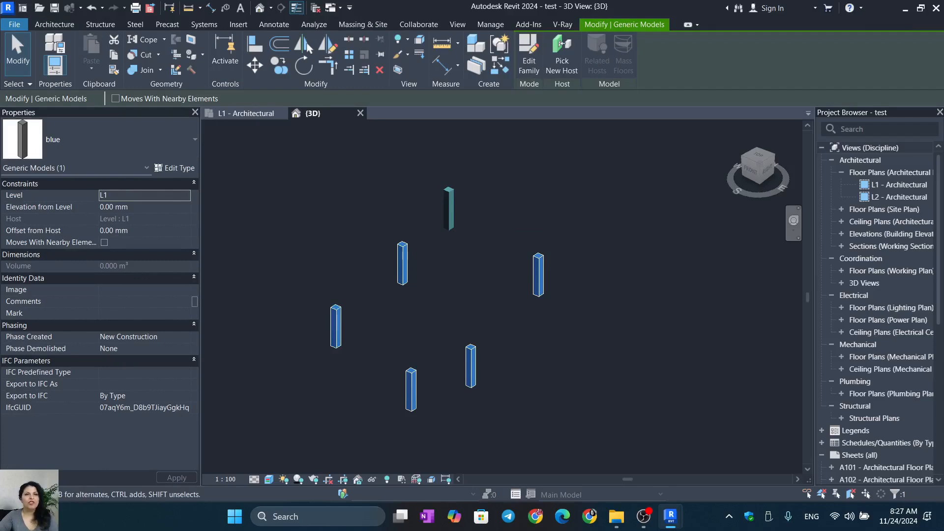
{"action": "left_click", "coordinate": [175, 167]}
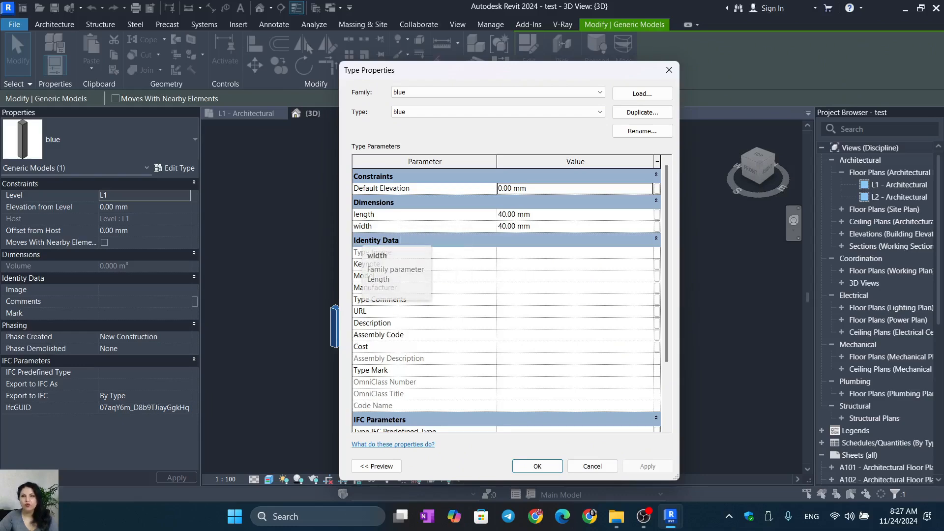
{"action": "left_click", "coordinate": [669, 70]}
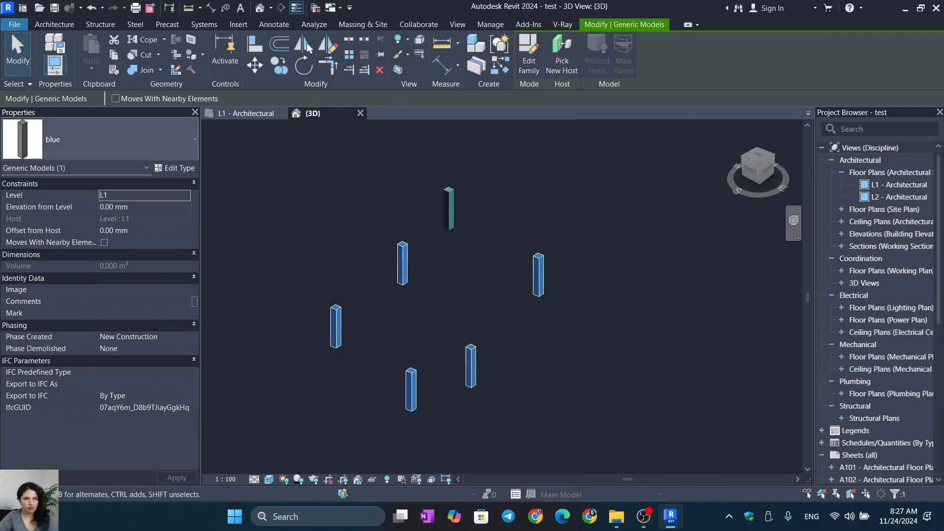
{"action": "left_click", "coordinate": [173, 168]}
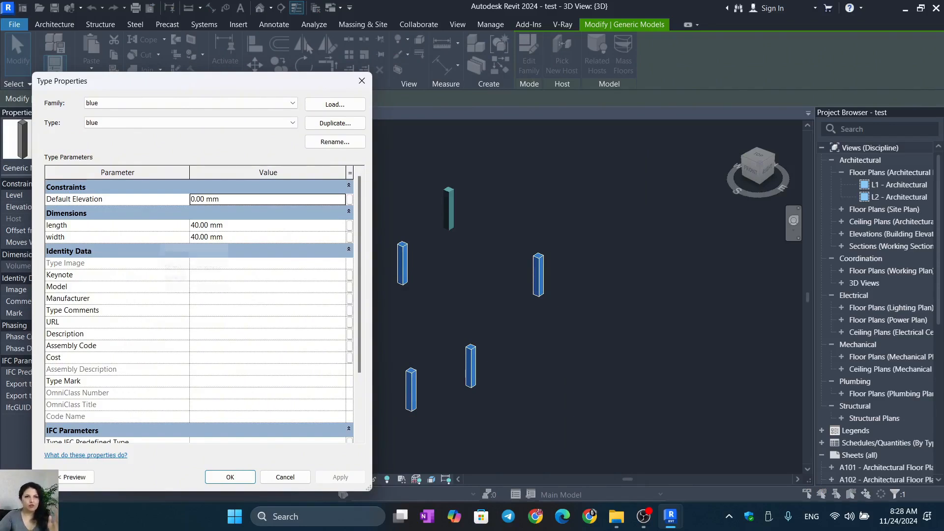
{"action": "left_click", "coordinate": [268, 225]}
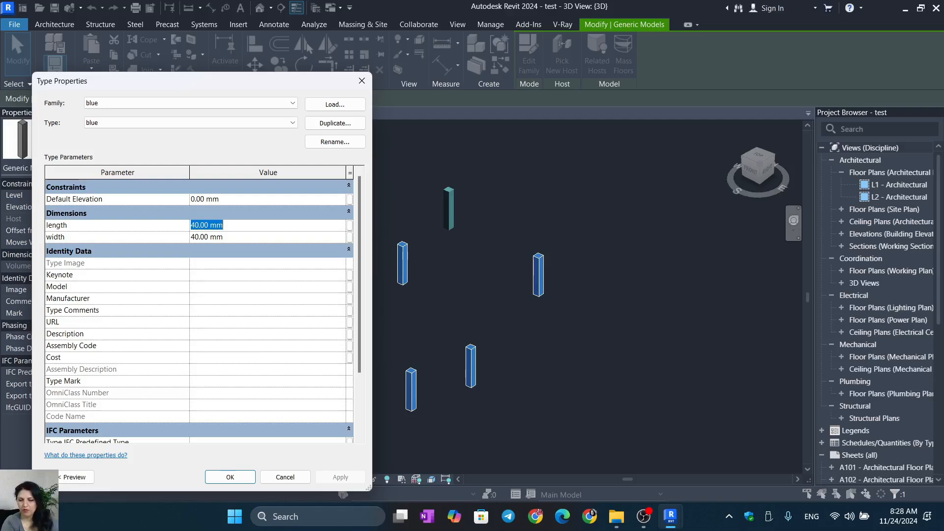
{"action": "type", "text": "60"}
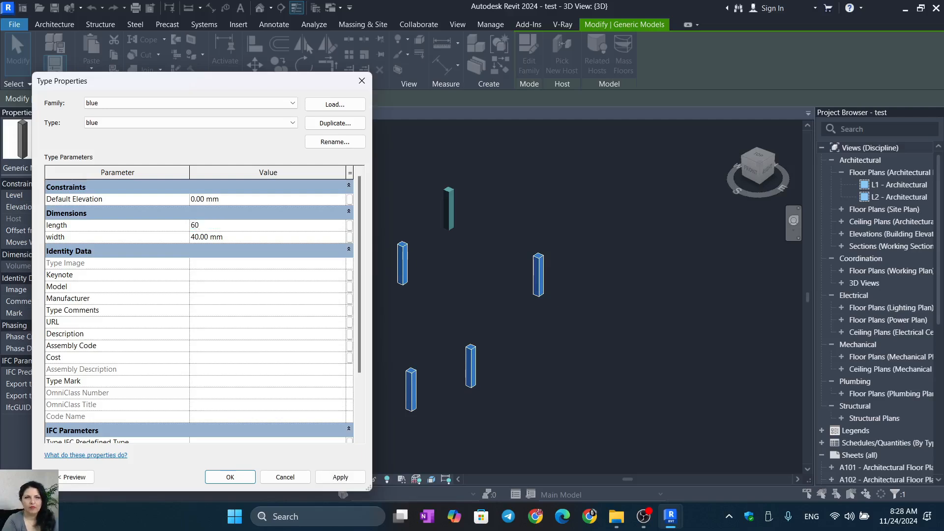
{"action": "key", "text": "Return"}
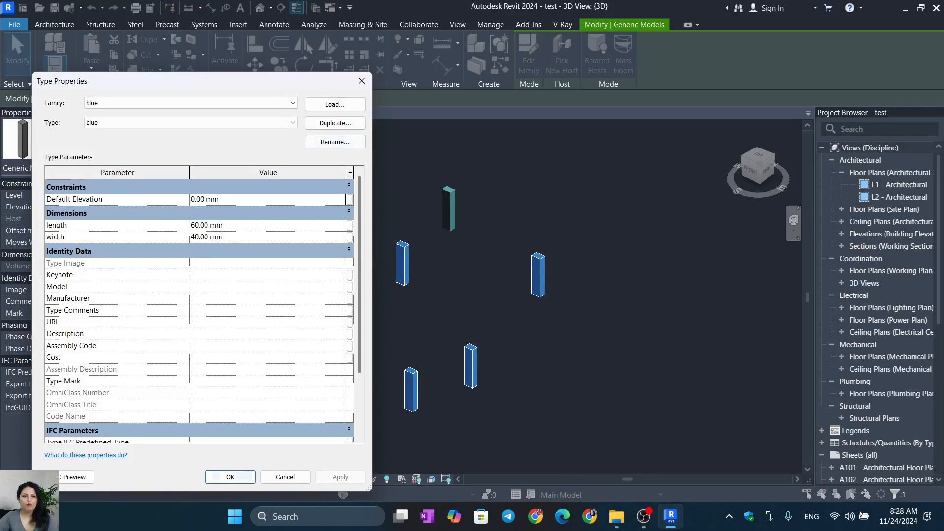
{"action": "left_click", "coordinate": [231, 476]}
Duplicate the type of the blue instance in front of the rearmost one as blue 2
{"action": "middle_click_drag", "start_coordinate": [344, 354], "coordinate": [464, 330]}
{"action": "scroll", "coordinate": [593, 223], "scroll_direction": "up", "scroll_amount": 3}
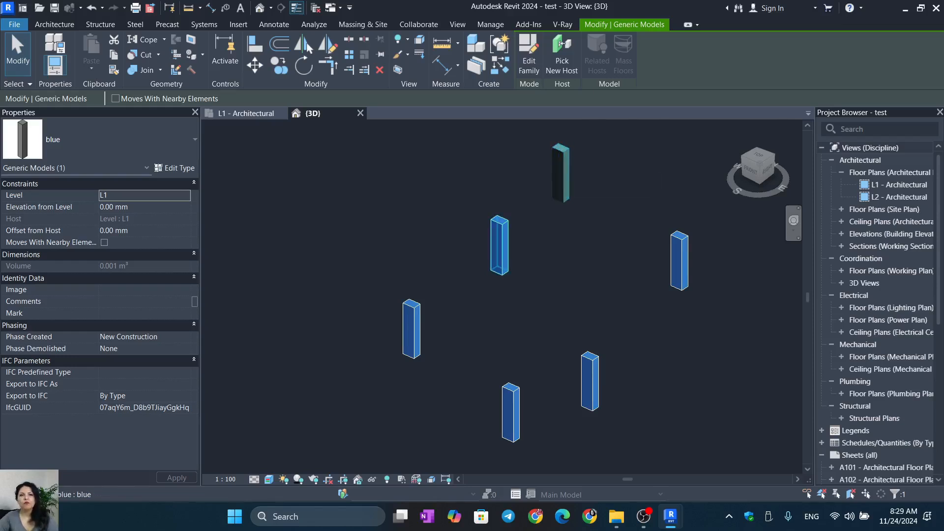
{"action": "left_click", "coordinate": [500, 245]}
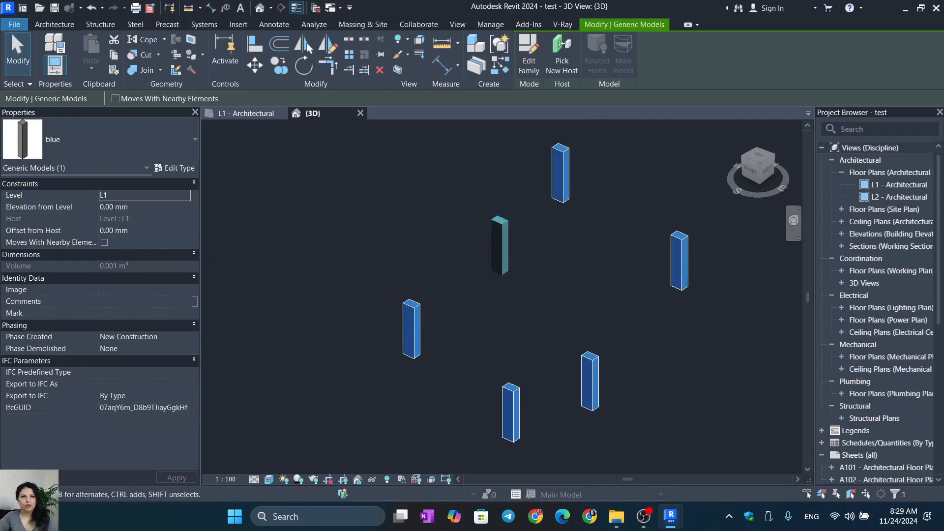
{"action": "left_click", "coordinate": [174, 167]}
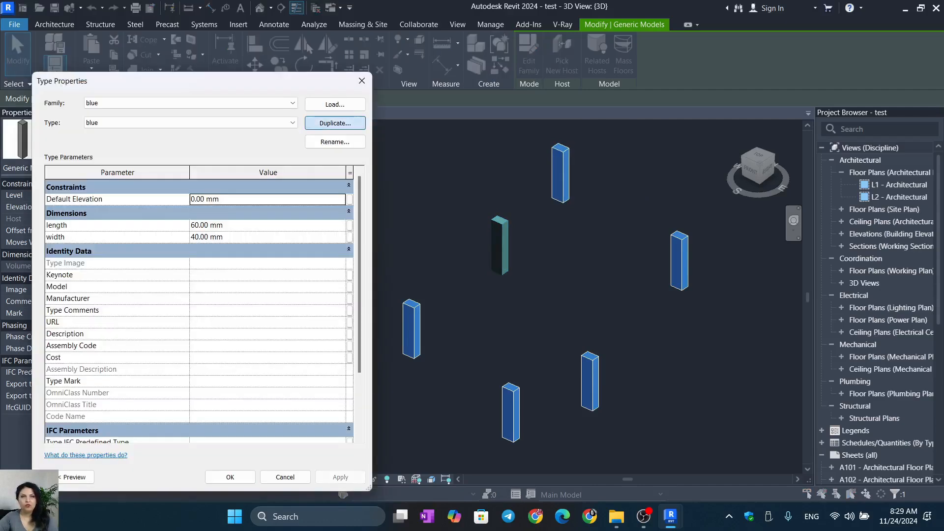
{"action": "left_click", "coordinate": [335, 123]}
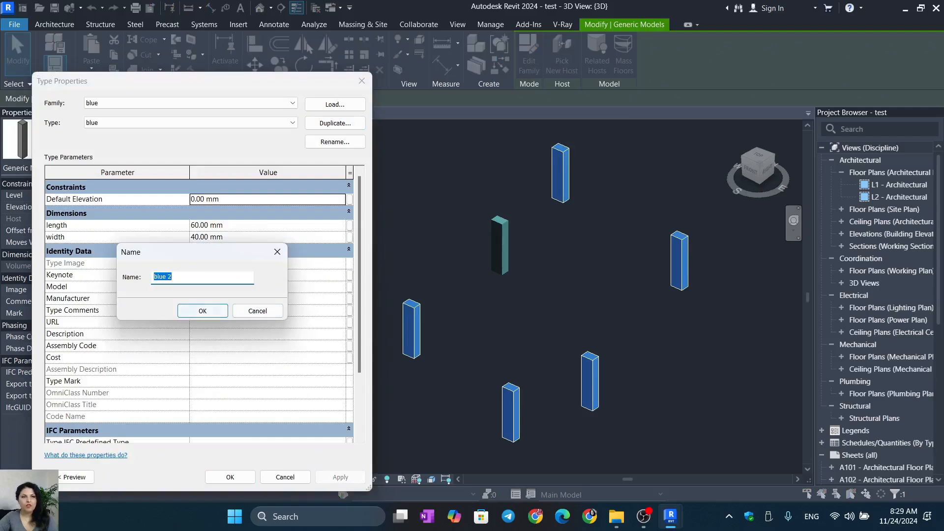
{"action": "left_click", "coordinate": [202, 311]}
Set the width of the blue 2 type to 100 mm and apply it to the selected instance
{"action": "left_click", "coordinate": [238, 237]}
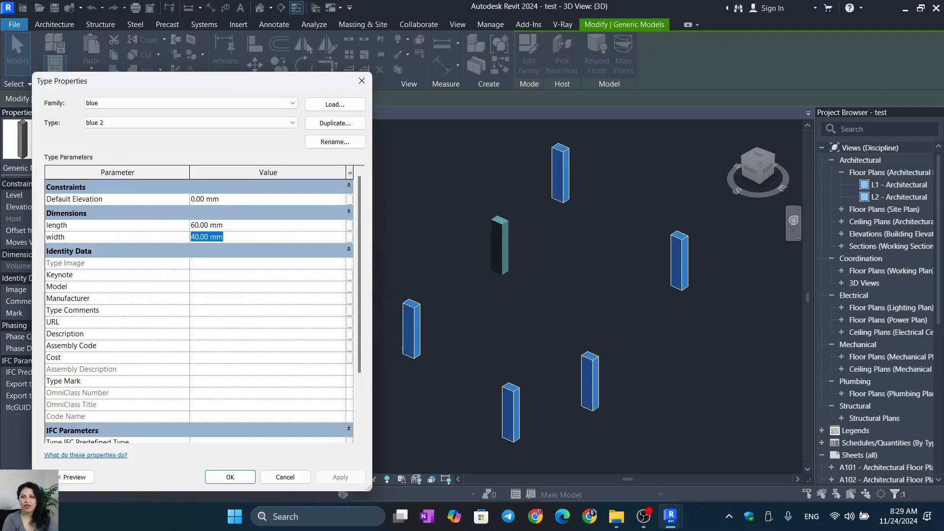
{"action": "type", "text": "100"}
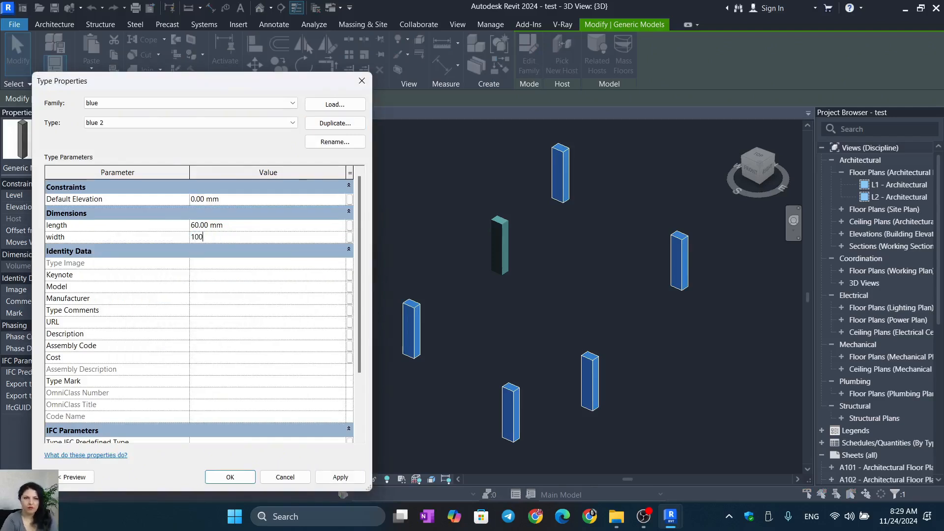
{"action": "left_click", "coordinate": [340, 476]}
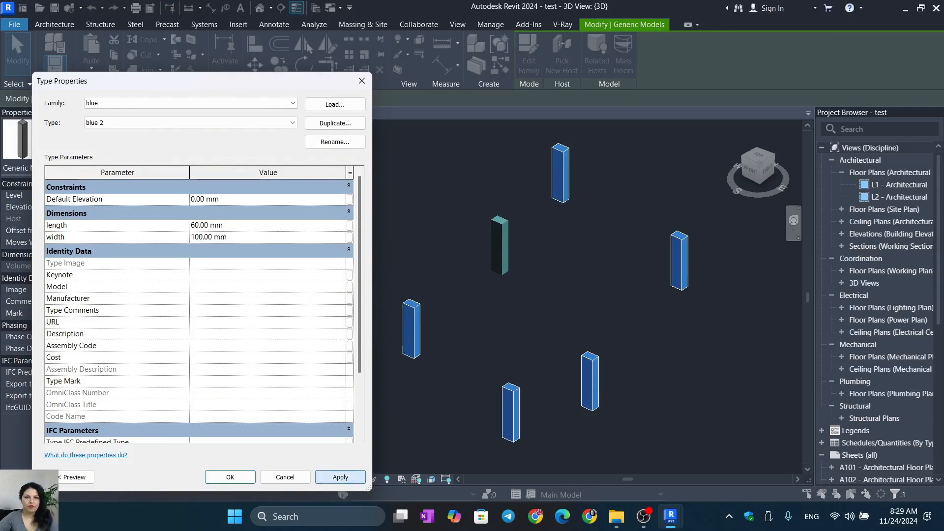
{"action": "left_click", "coordinate": [230, 477]}
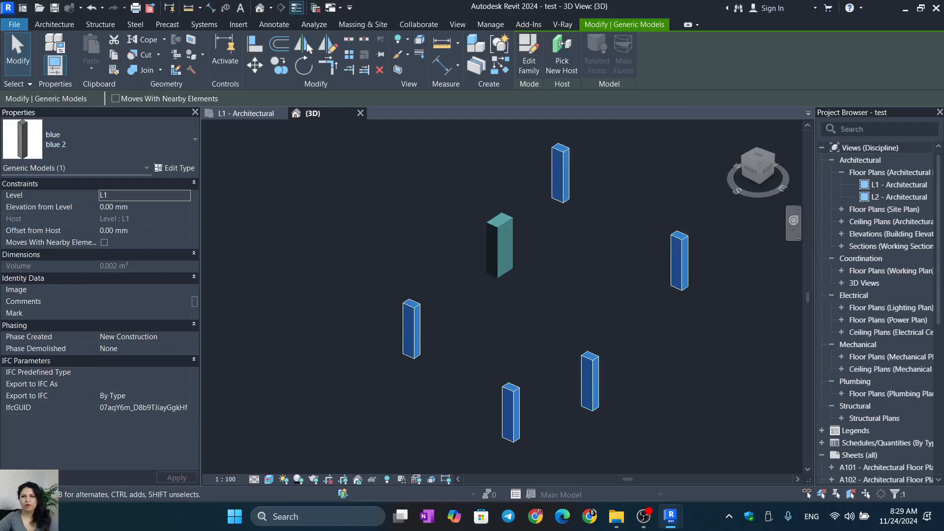
{"action": "key", "text": "Escape"}
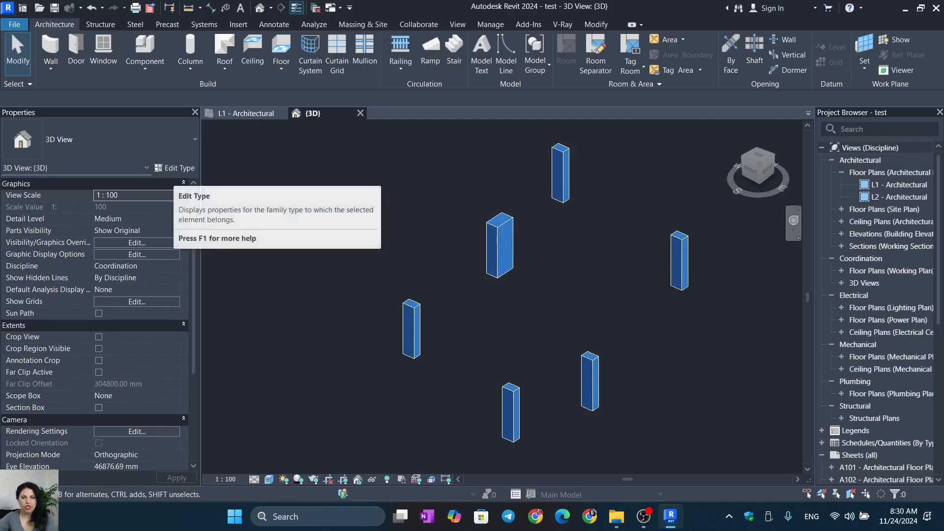
Review the type parameters of the wider blue 2 instance
{"action": "left_click", "coordinate": [500, 245]}
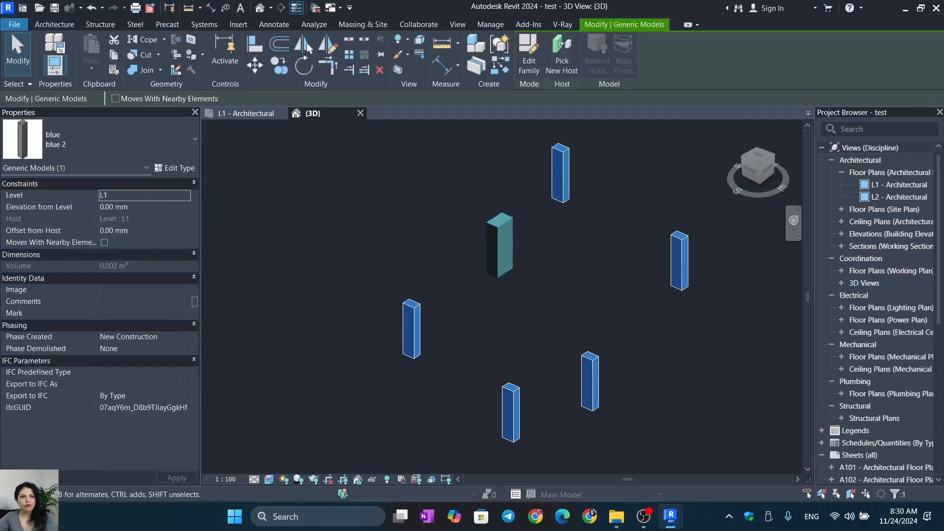
{"action": "left_click", "coordinate": [173, 167]}
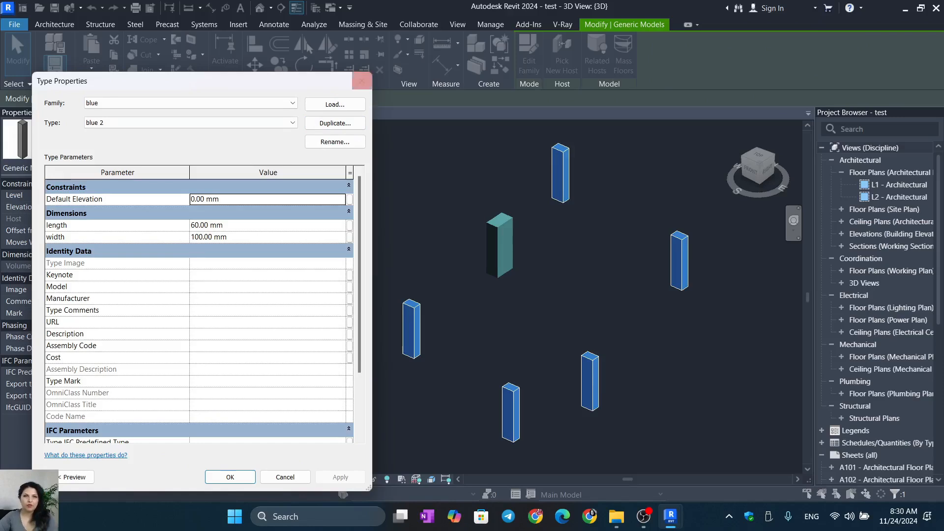
{"action": "left_click", "coordinate": [362, 81]}
{"action": "scroll", "coordinate": [280, 243], "scroll_direction": "down", "scroll_amount": 3}
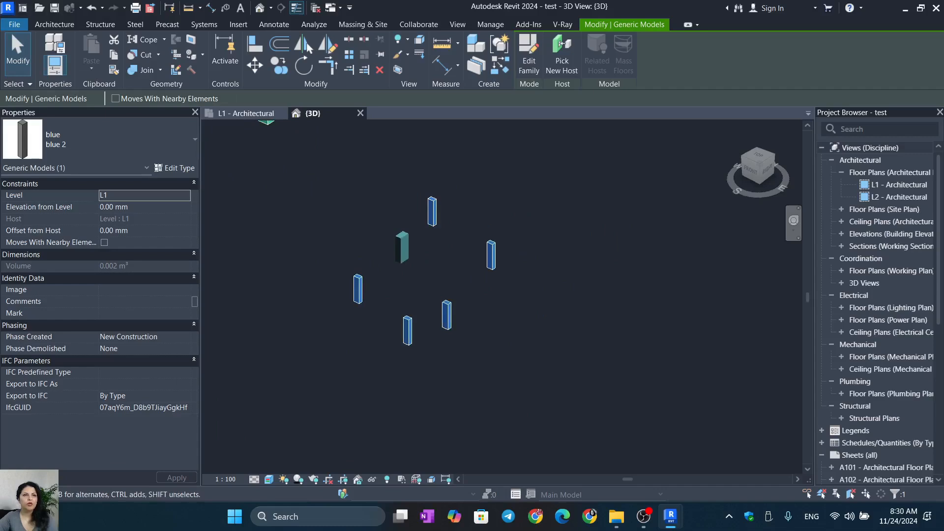
Create a new family from the Generic Model template in the English-Imperial folder
{"action": "left_click", "coordinate": [14, 24]}
{"action": "mouse_move", "coordinate": [45, 73]}
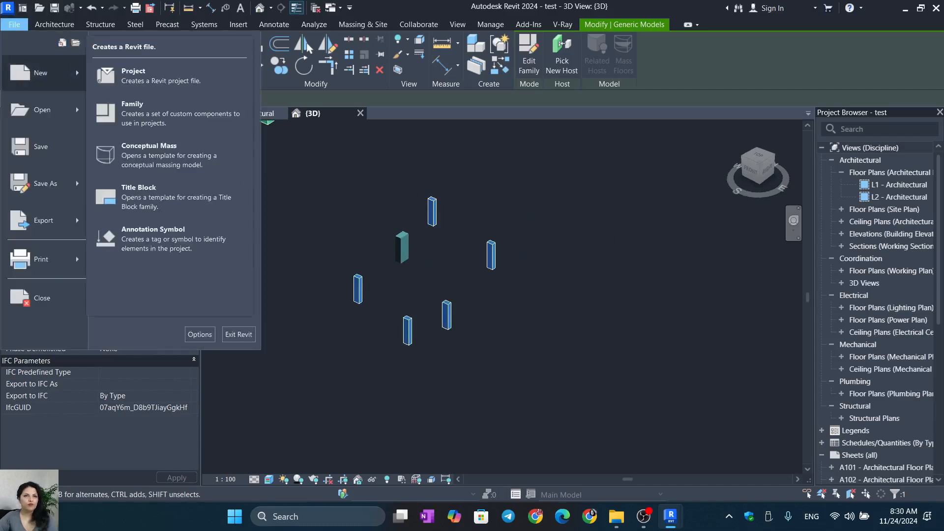
{"action": "left_click", "coordinate": [132, 108]}
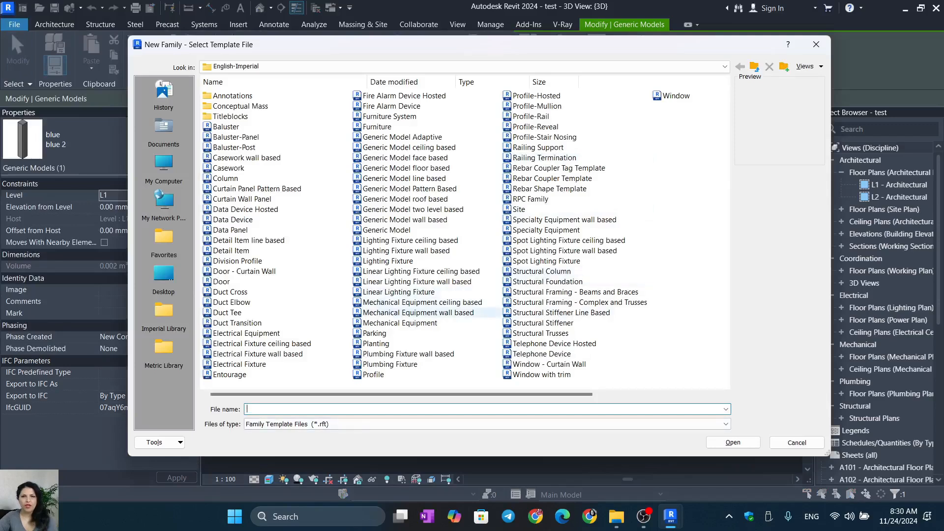
{"action": "left_click", "coordinate": [386, 229]}
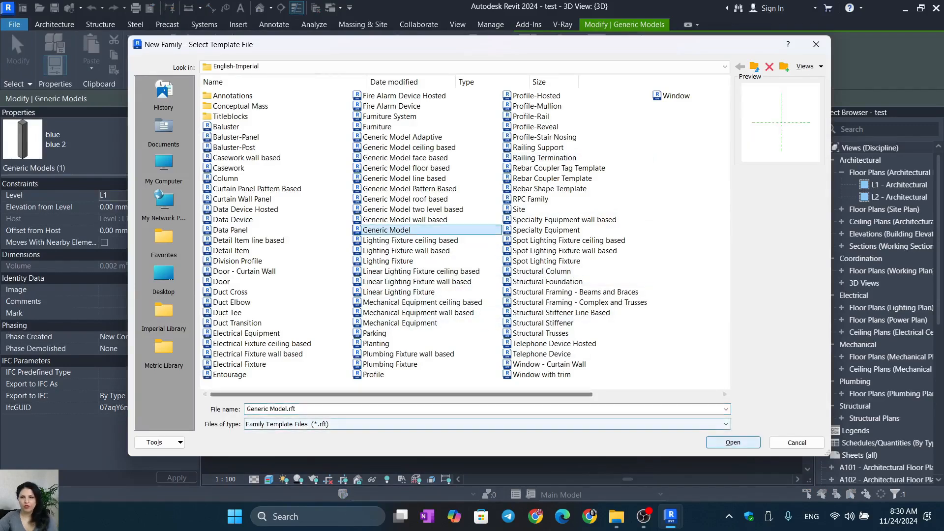
{"action": "left_click", "coordinate": [733, 442]}
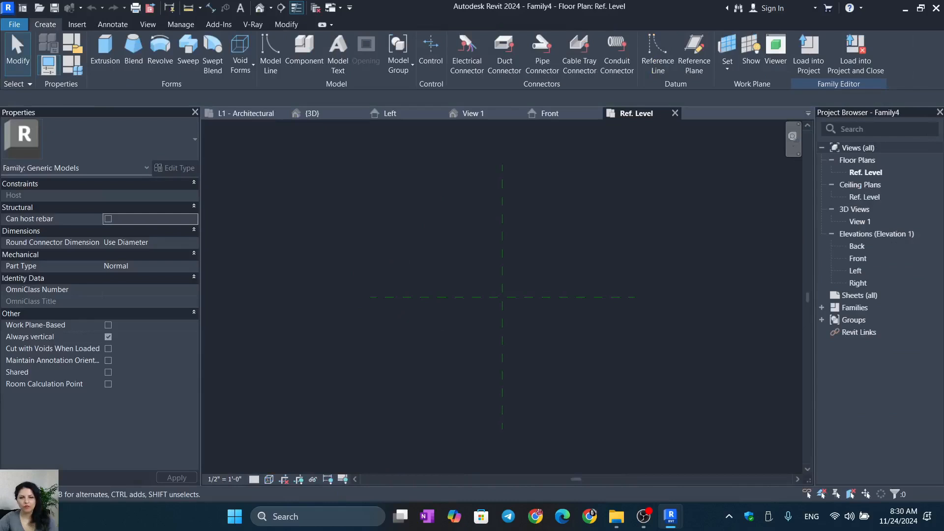
Set the new family's length units to meters with rounding to 2 decimal places
{"action": "key", "text": "u"}
{"action": "key", "text": "n"}
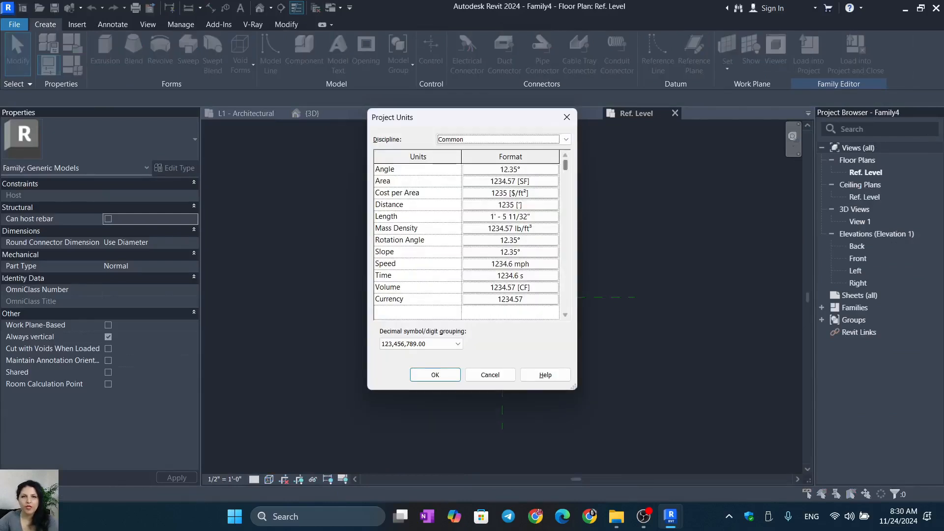
{"action": "left_click", "coordinate": [510, 217]}
{"action": "left_click", "coordinate": [504, 188]}
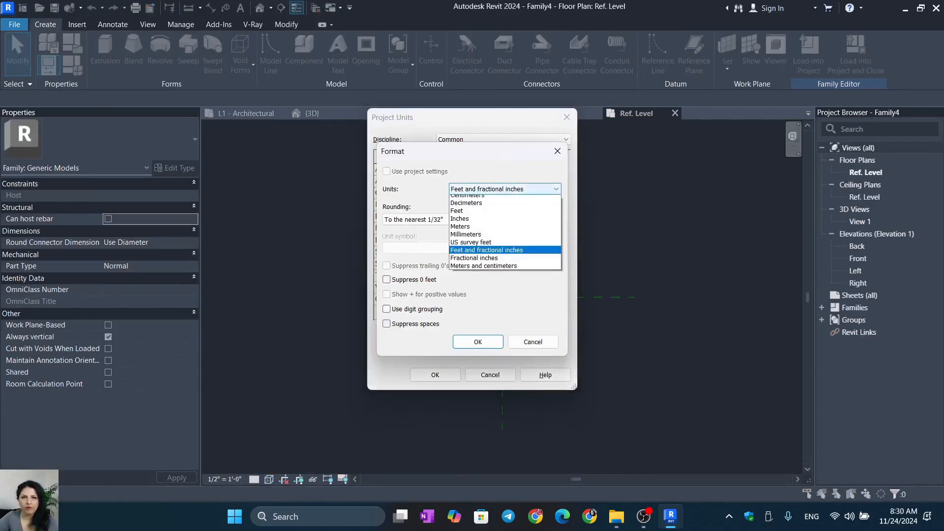
{"action": "left_click", "coordinate": [472, 231]}
{"action": "left_click", "coordinate": [433, 220]}
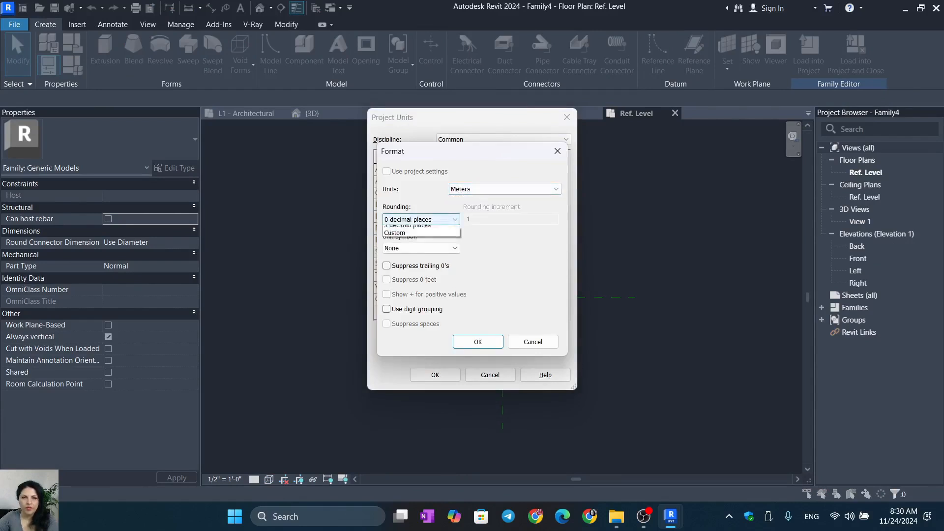
{"action": "left_click", "coordinate": [422, 269]}
Set the length unit symbol to m and accept the project units
{"action": "left_click", "coordinate": [423, 248]}
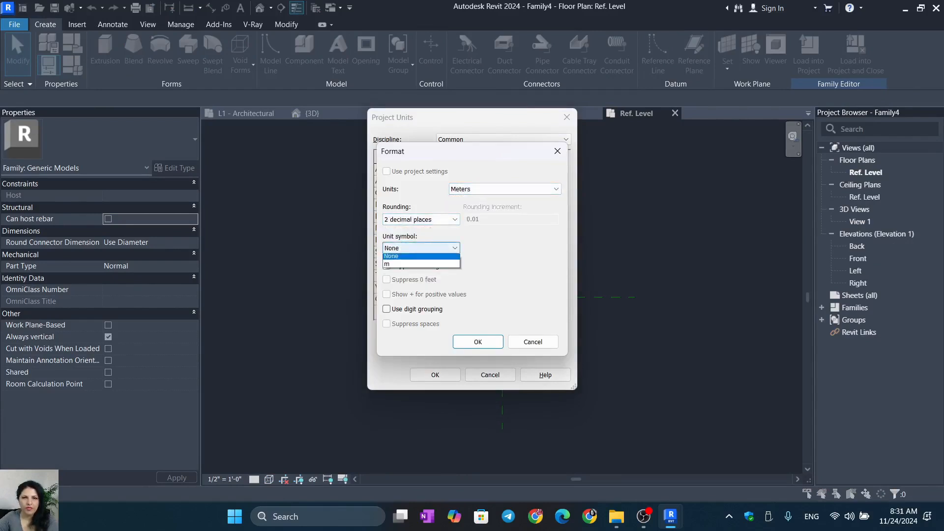
{"action": "left_click", "coordinate": [418, 258]}
{"action": "left_click", "coordinate": [421, 248]}
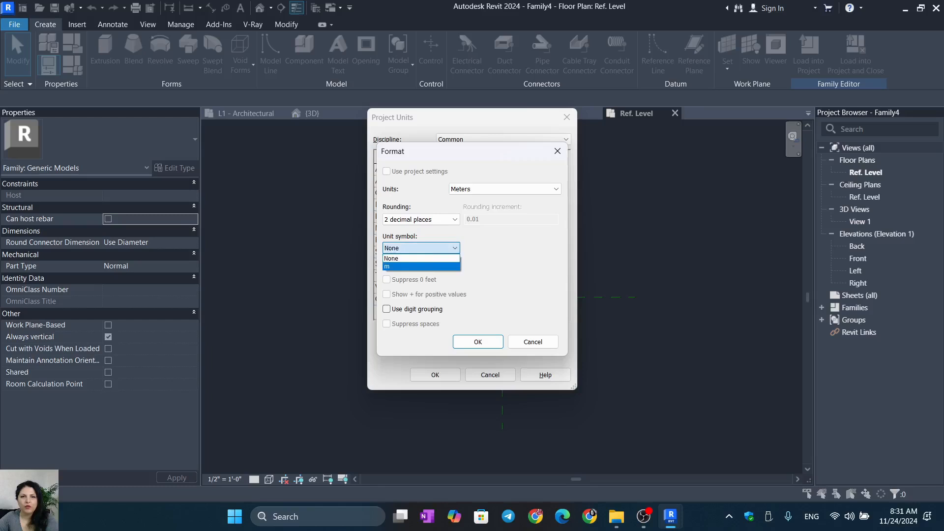
{"action": "left_click", "coordinate": [418, 266]}
{"action": "left_click", "coordinate": [478, 341]}
{"action": "left_click", "coordinate": [435, 375]}
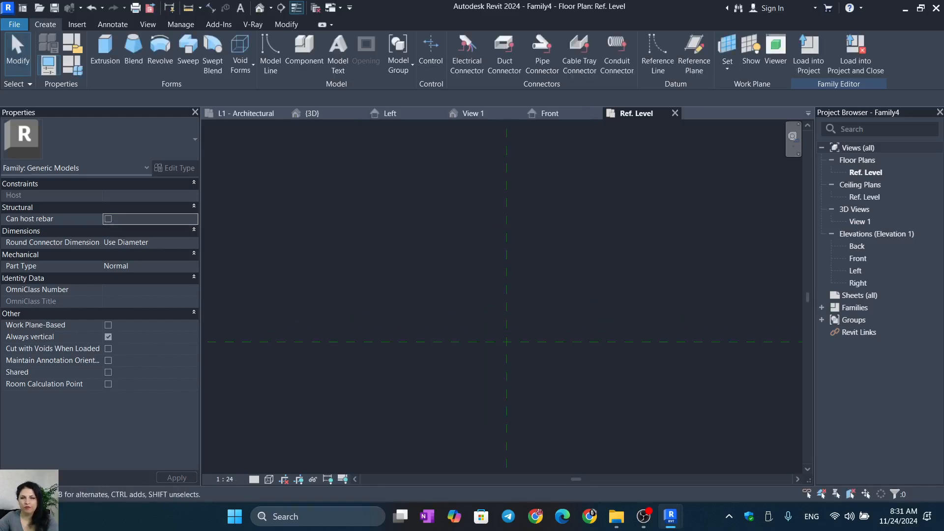
Create an extrusion from a four-sided circumscribed polygon with about 0.26 m radius, centered on the reference plane intersection
{"action": "middle_click_drag", "start_coordinate": [506, 315], "coordinate": [510, 317]}
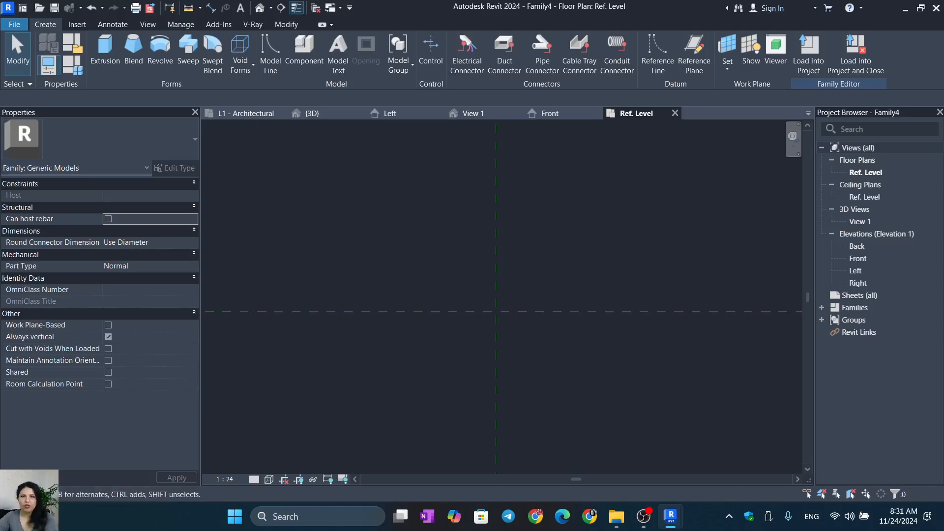
{"action": "left_click", "coordinate": [105, 52]}
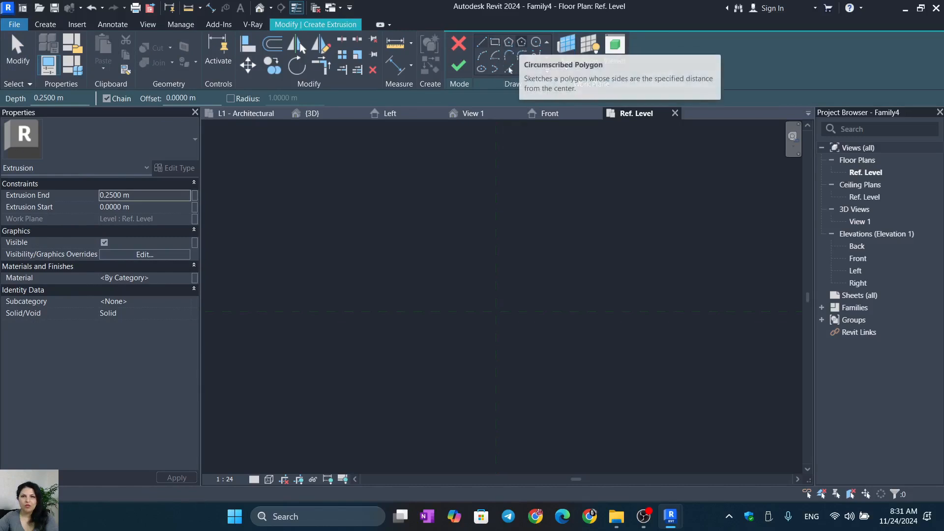
{"action": "left_click", "coordinate": [522, 43]}
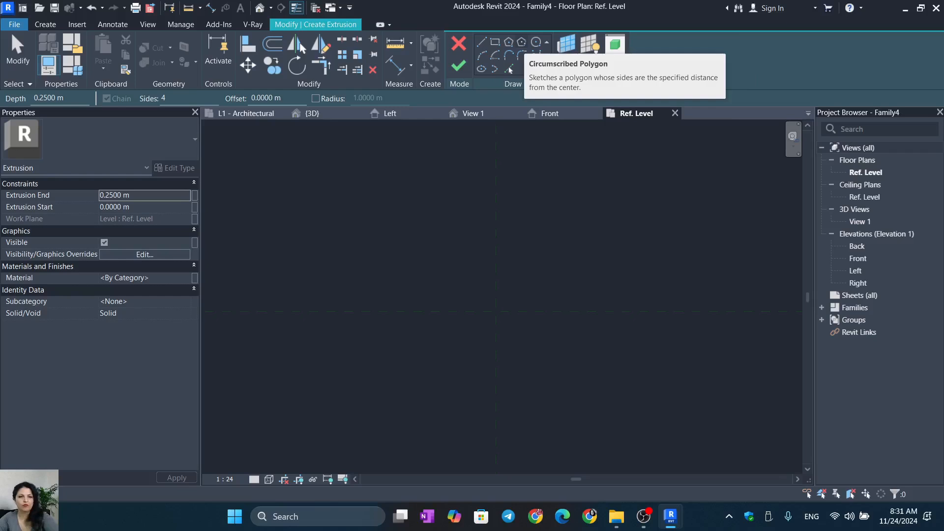
{"action": "key", "text": "Escape"}
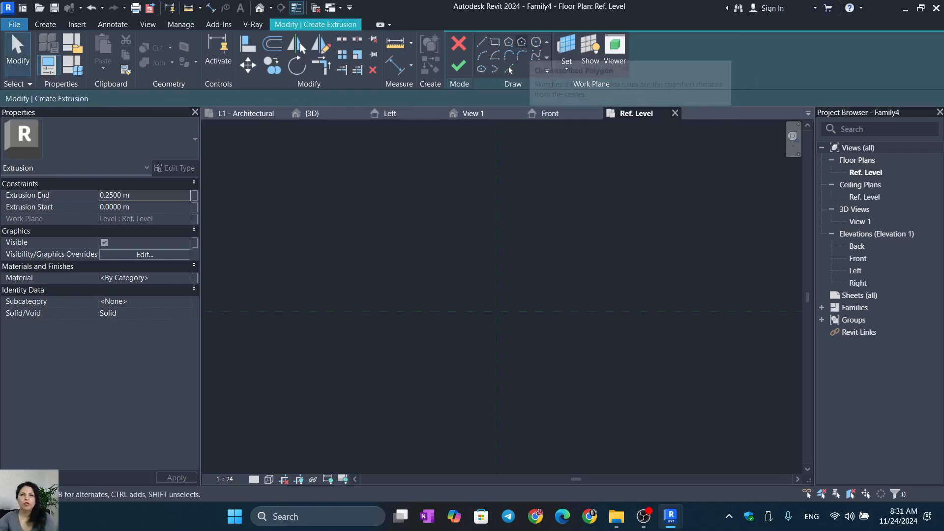
{"action": "key", "text": "Return"}
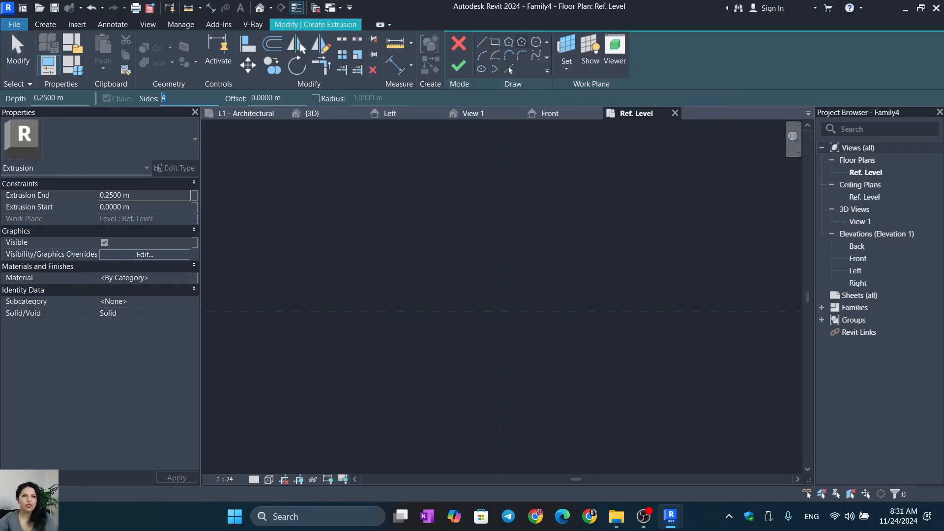
{"action": "left_click", "coordinate": [495, 311]}
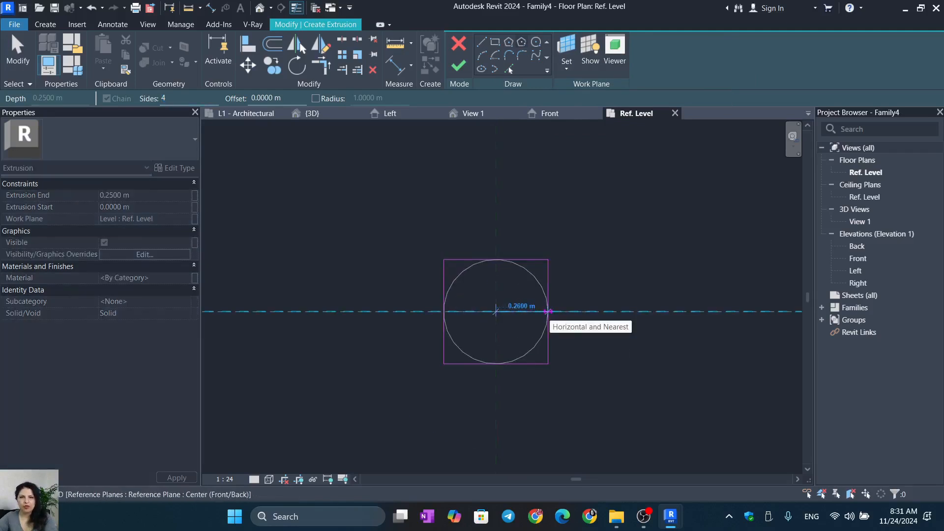
{"action": "left_click", "coordinate": [548, 311]}
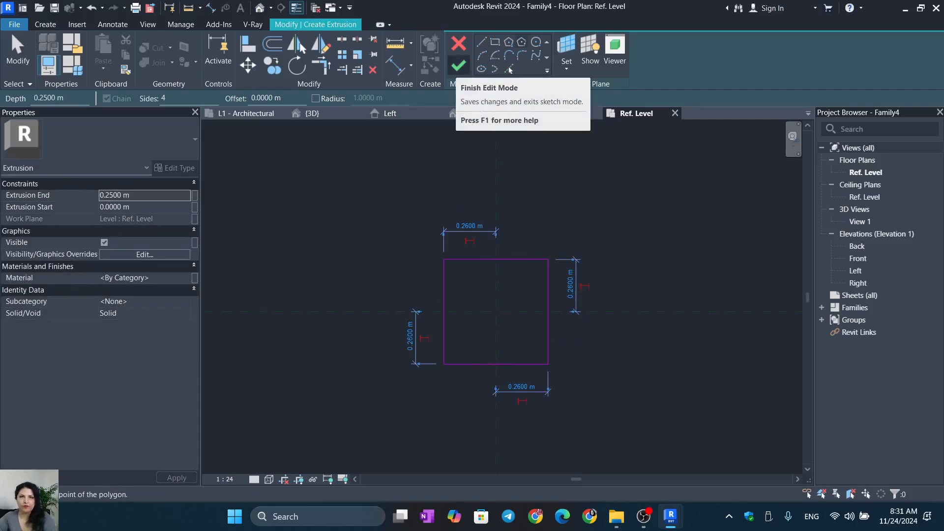
{"action": "left_click", "coordinate": [459, 66]}
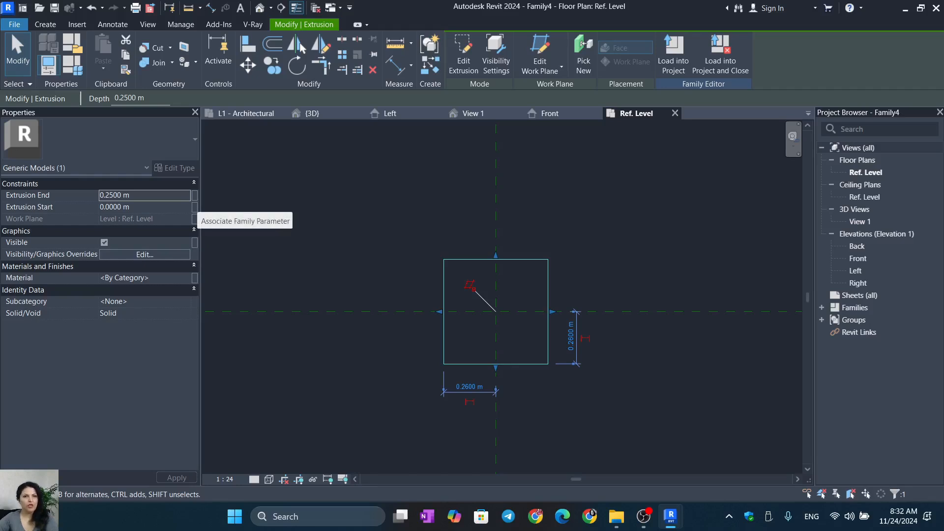
Associate the extrusion's end with a new instance family parameter named hight, grouped under Other
{"action": "left_click", "coordinate": [194, 195]}
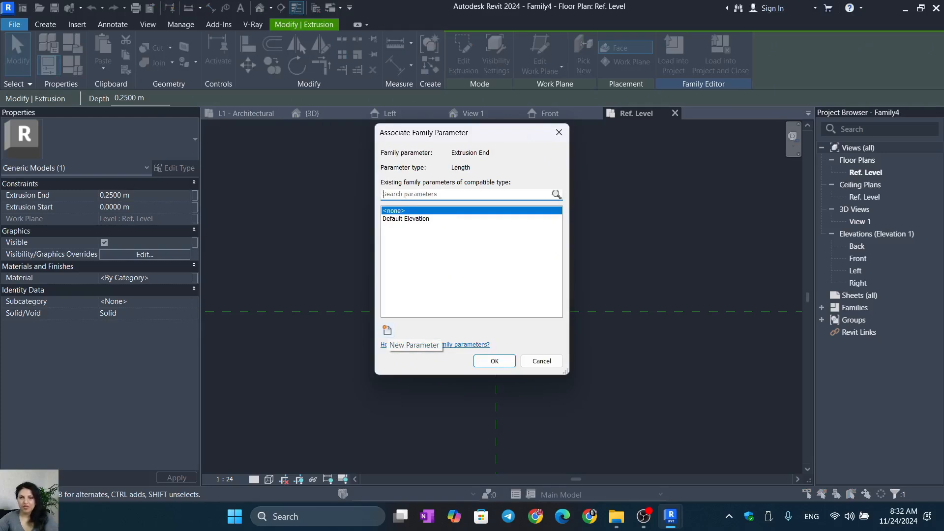
{"action": "left_click", "coordinate": [386, 329]}
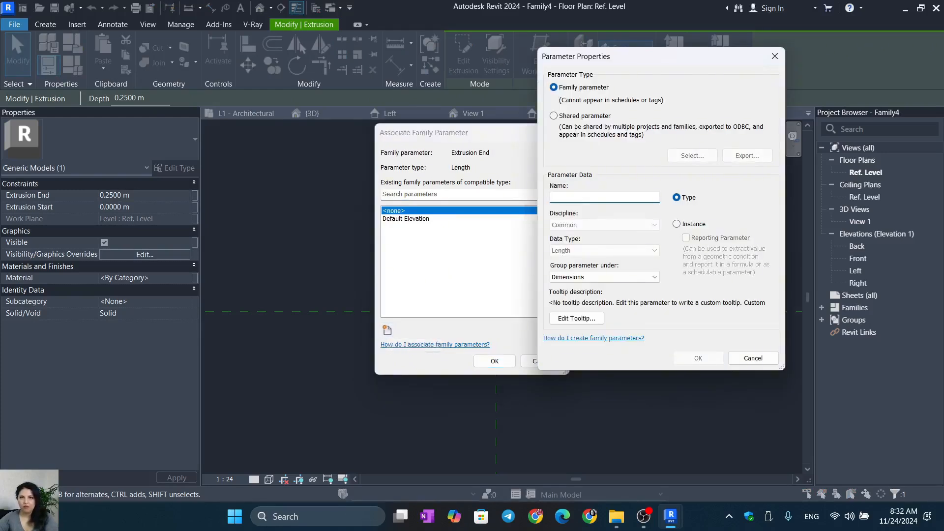
{"action": "type", "text": "hi"}
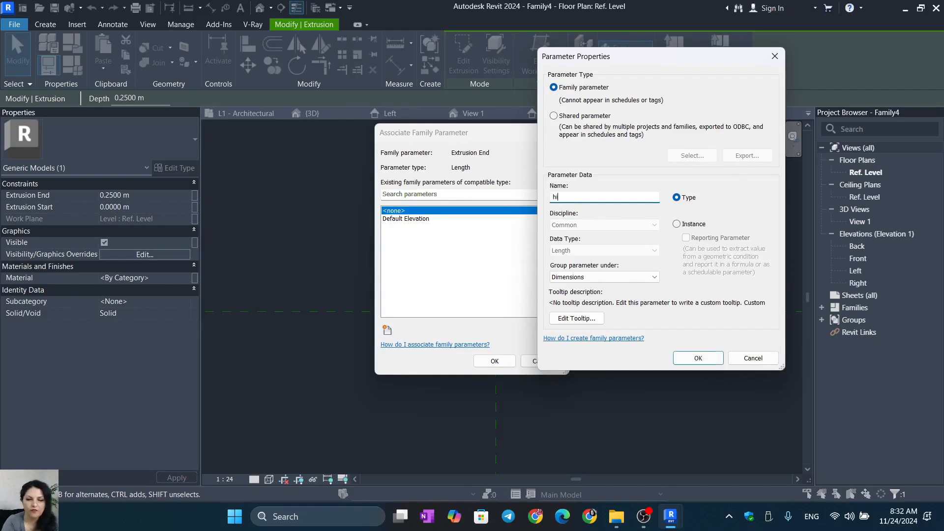
{"action": "type", "text": "ght"}
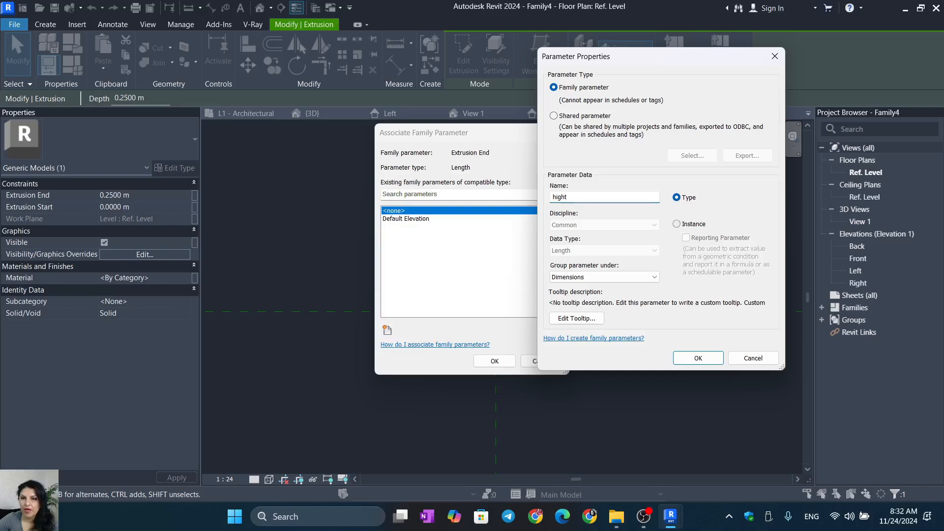
{"action": "left_click", "coordinate": [676, 224]}
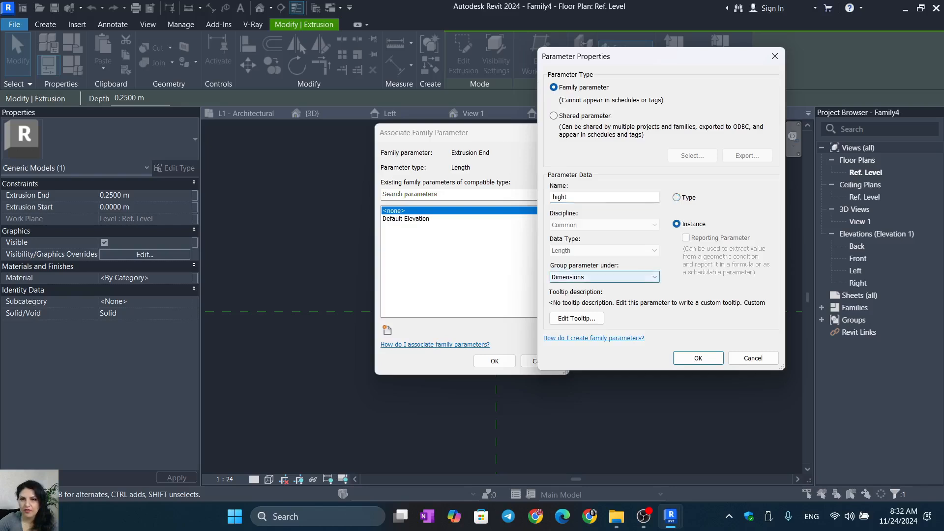
{"action": "left_click", "coordinate": [604, 276]}
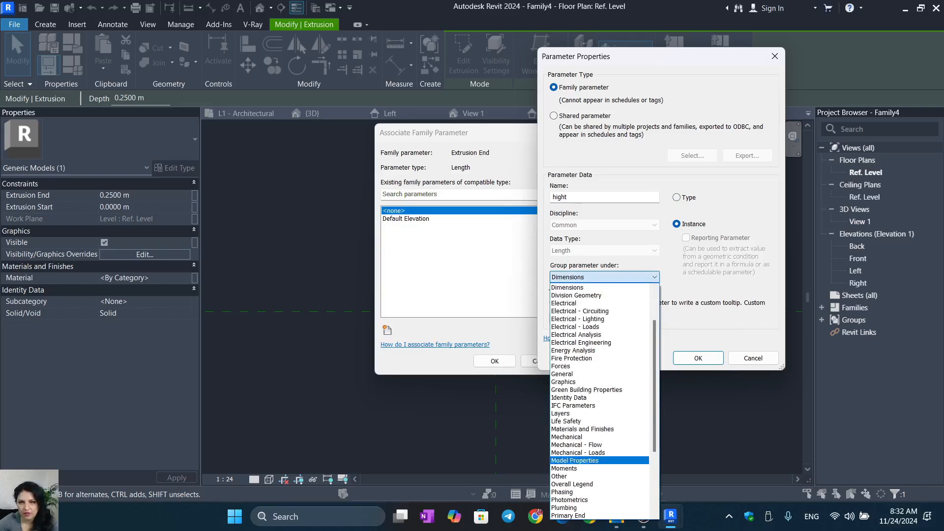
{"action": "left_click", "coordinate": [561, 476]}
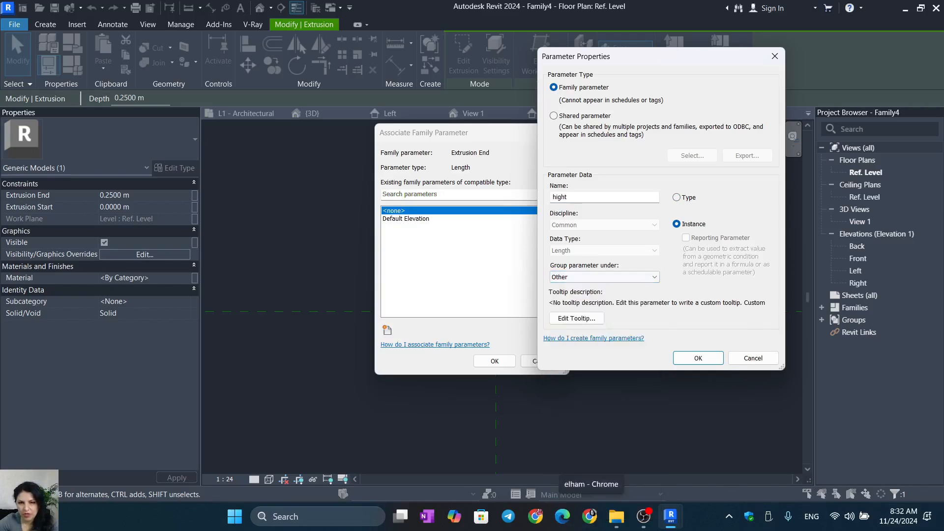
{"action": "key", "text": "Return"}
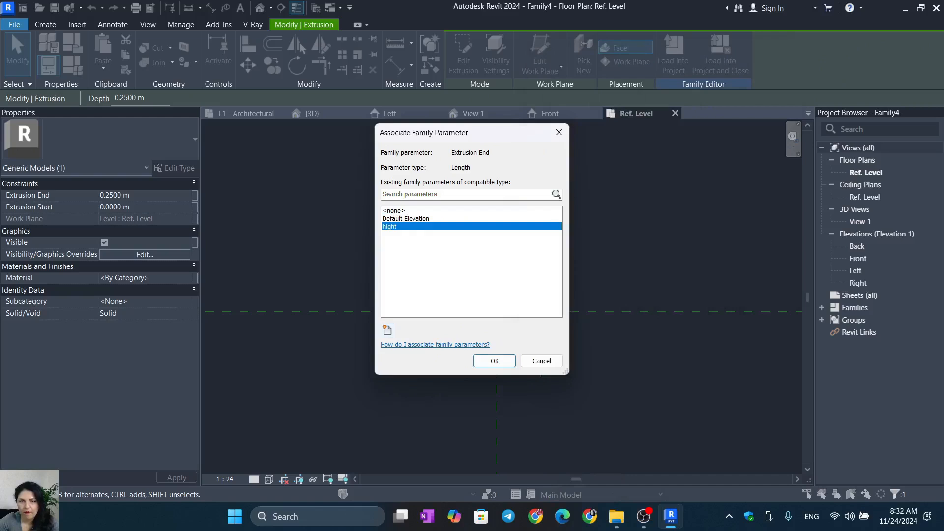
{"action": "key", "text": "Return"}
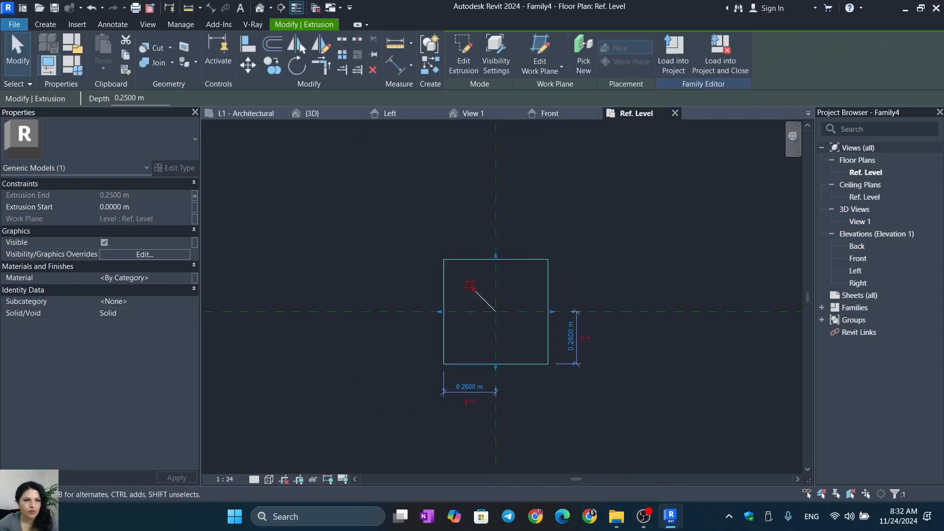
Create a new material for the extrusion and name it yellow
{"action": "left_click", "coordinate": [186, 278]}
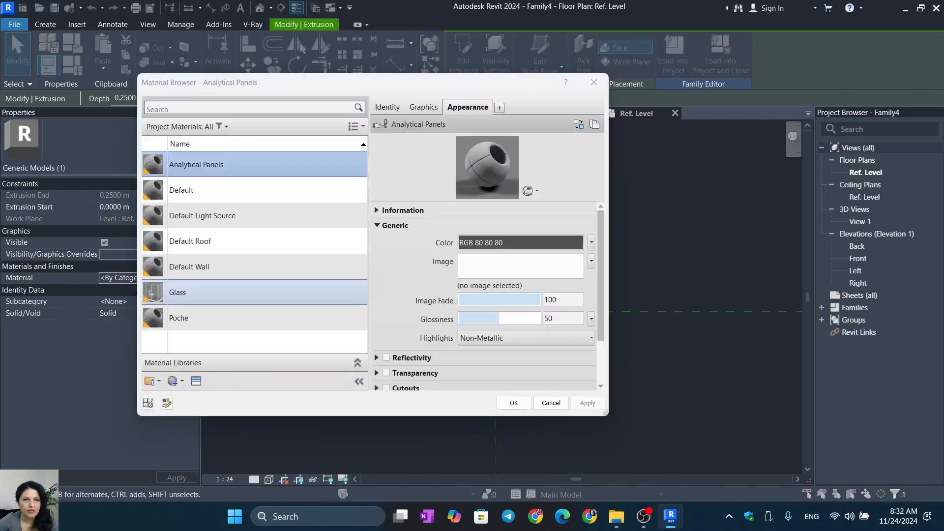
{"action": "left_click", "coordinate": [182, 381]}
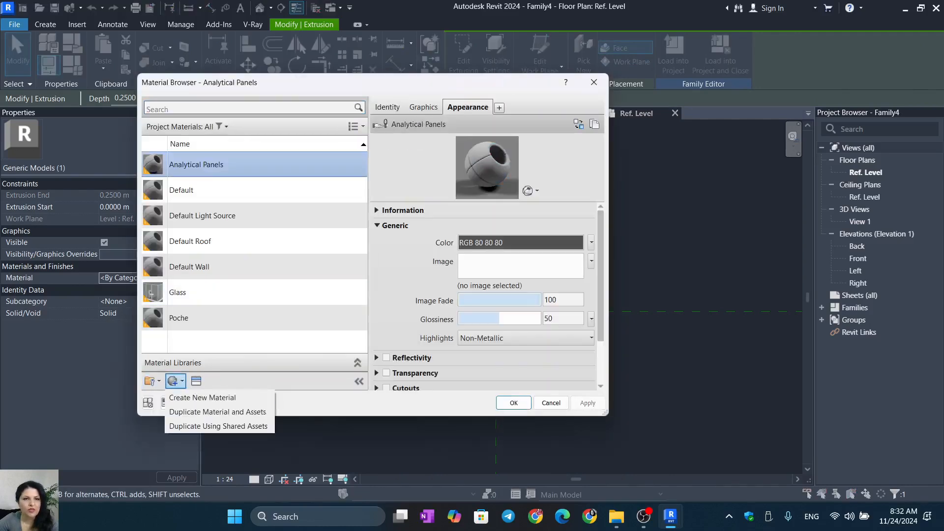
{"action": "left_click", "coordinate": [202, 397]}
{"action": "right_click", "coordinate": [218, 239]}
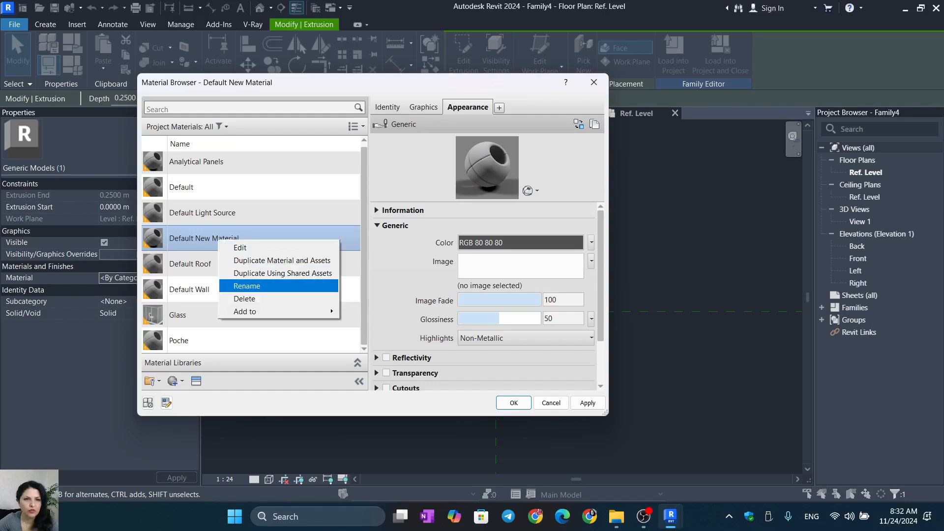
{"action": "left_click", "coordinate": [246, 285]}
{"action": "type", "text": "yel"}
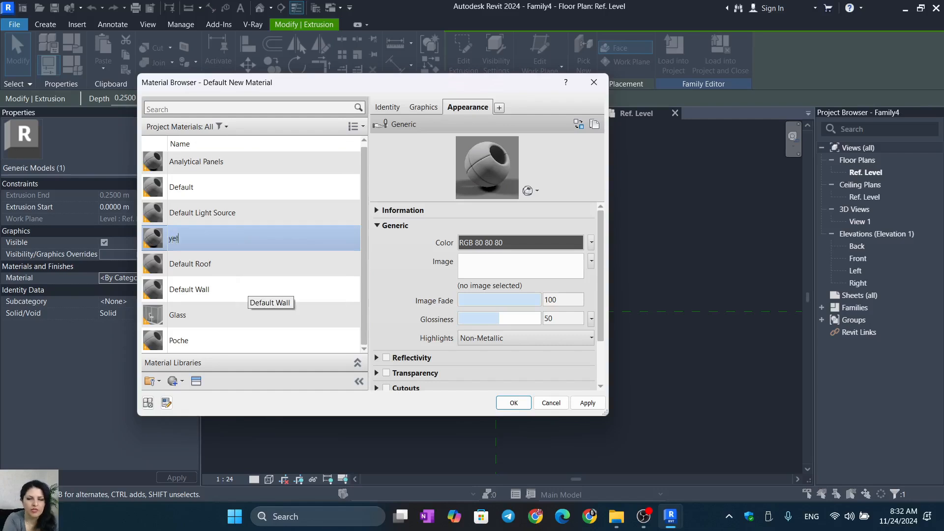
{"action": "type", "text": "low"}
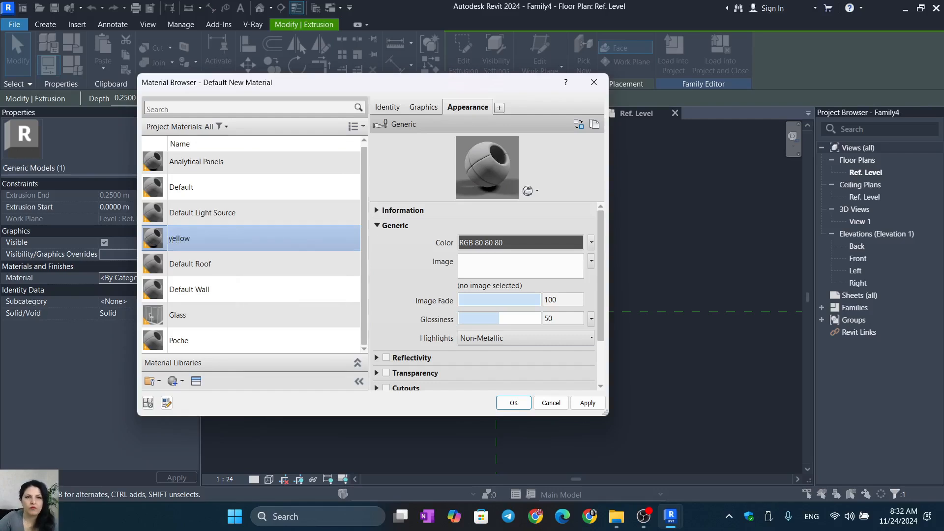
Set the yellow material's appearance color to RGB 255 255 128 and assign the material to the extrusion
{"action": "left_click", "coordinate": [521, 242]}
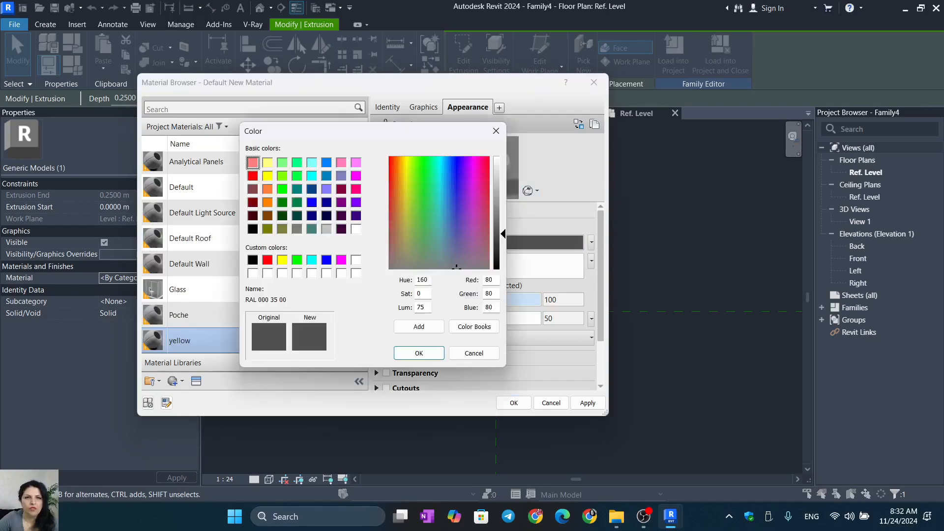
{"action": "left_click", "coordinate": [267, 162]}
{"action": "left_click", "coordinate": [419, 353]}
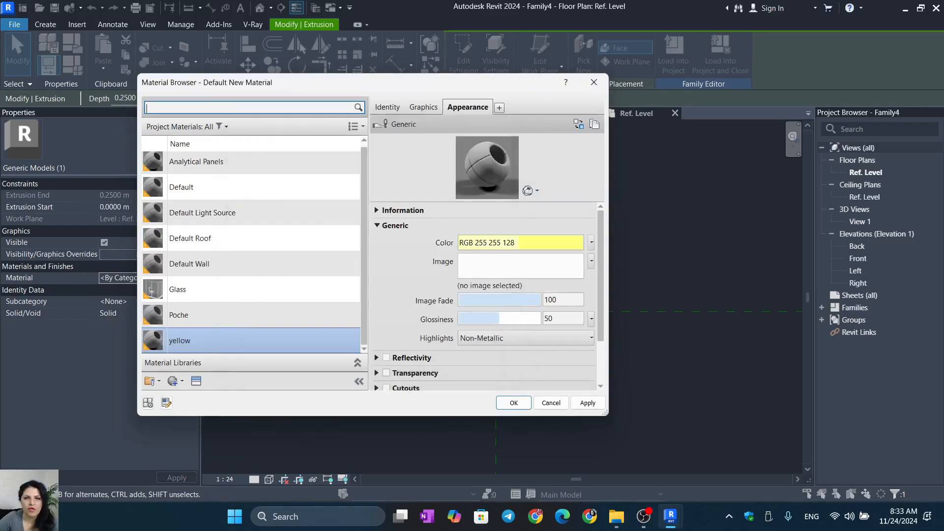
{"action": "left_click", "coordinate": [587, 403]}
{"action": "left_click", "coordinate": [513, 403]}
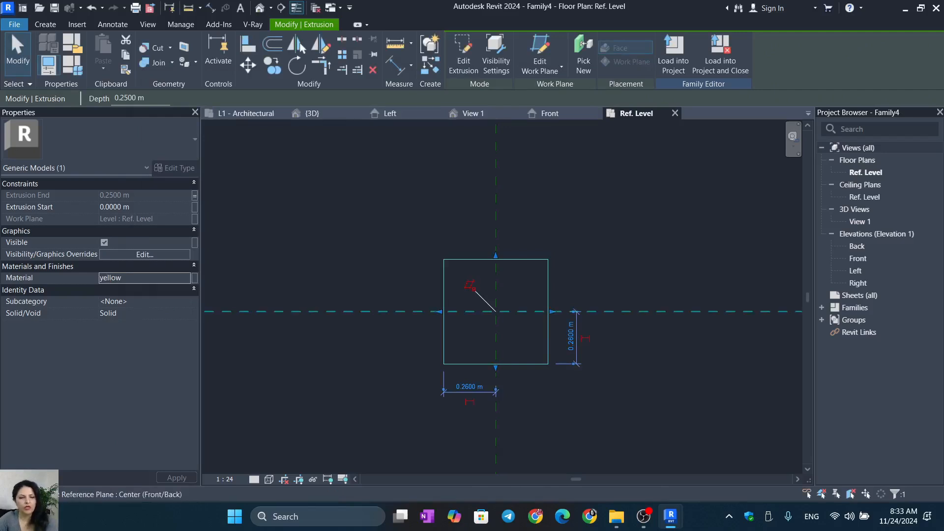
Save the family as yellow in the Family folder with a maximum of 1 backup
{"action": "key", "text": "ctrl+s"}
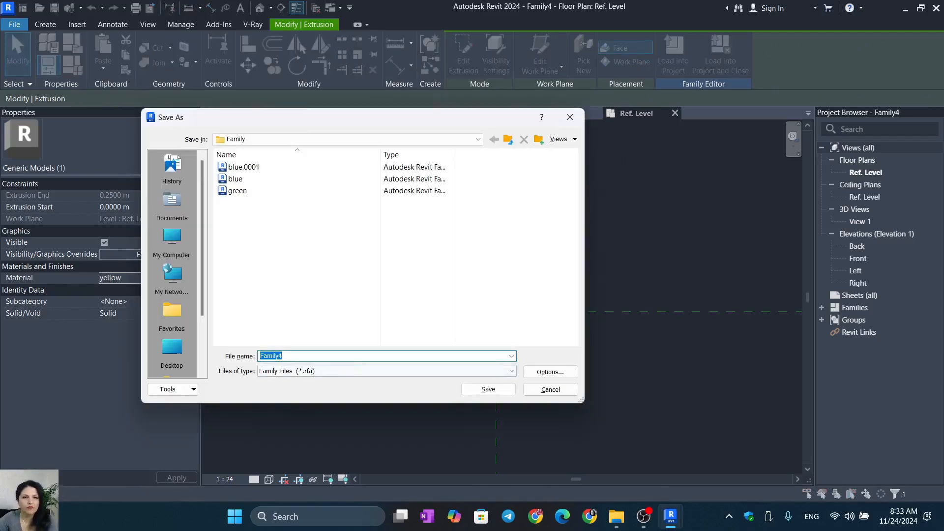
{"action": "type", "text": "yellow"}
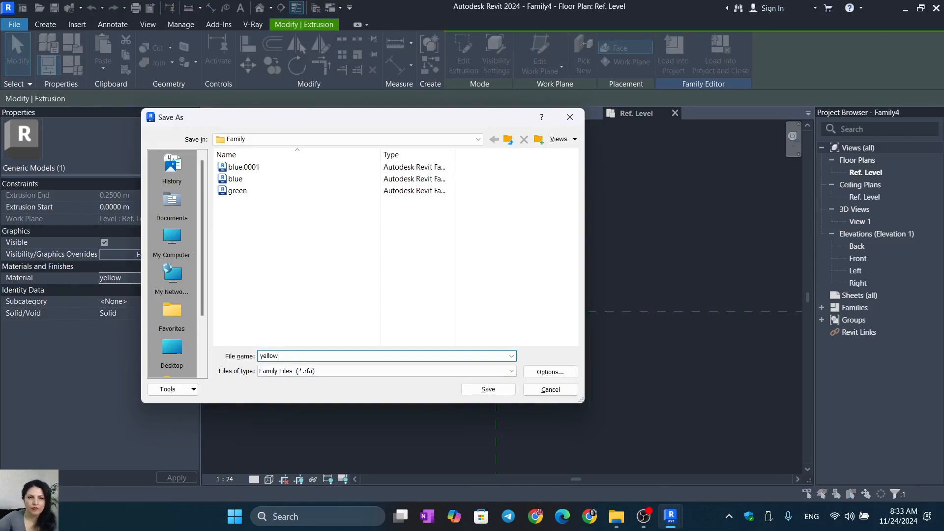
{"action": "key", "text": "Tab"}
{"action": "key", "text": "Tab"}
{"action": "key", "text": "Return"}
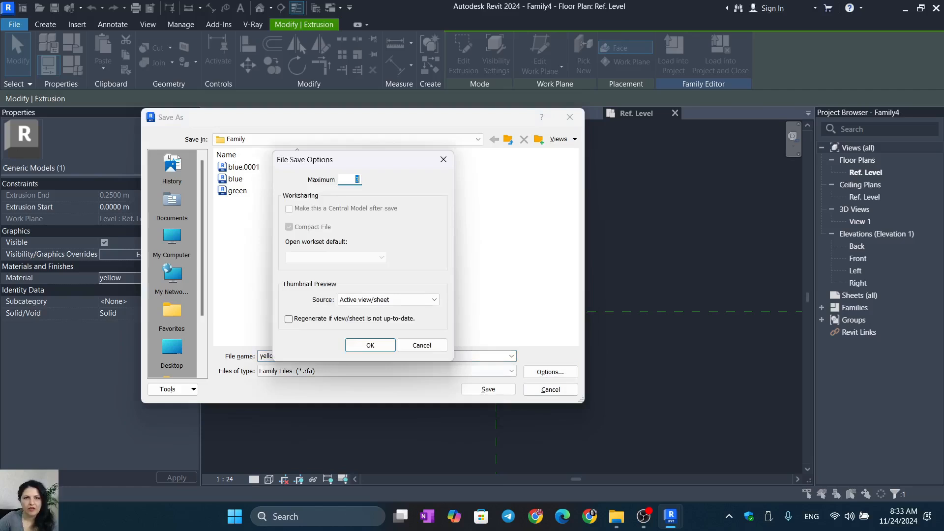
{"action": "type", "text": "1"}
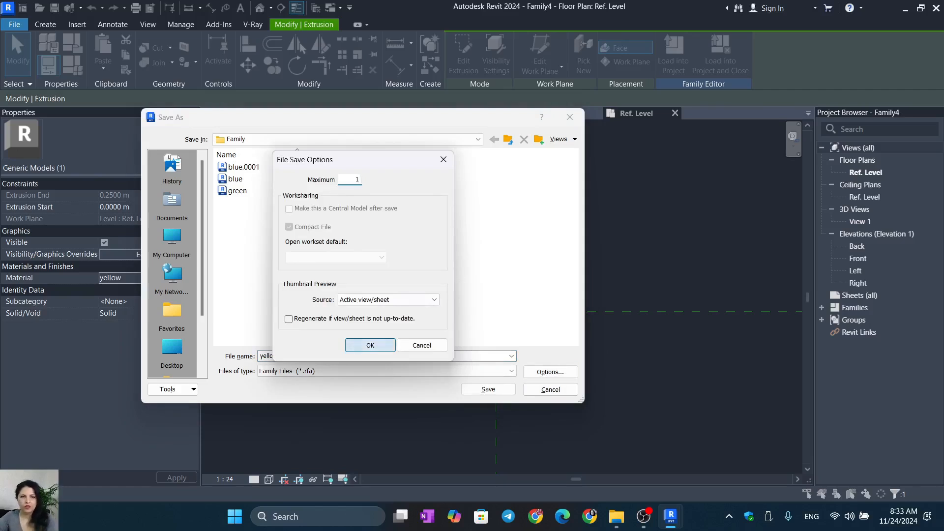
{"action": "left_click", "coordinate": [370, 345]}
{"action": "left_click", "coordinate": [489, 389]}
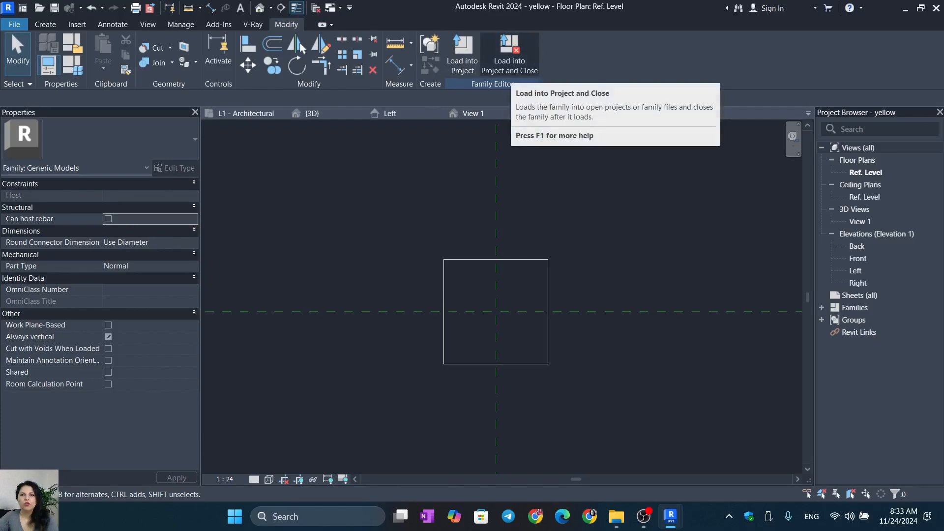
Load the yellow family into the test project, close it, and place six instances in two columns on the L1 plan
{"action": "left_click", "coordinate": [509, 54]}
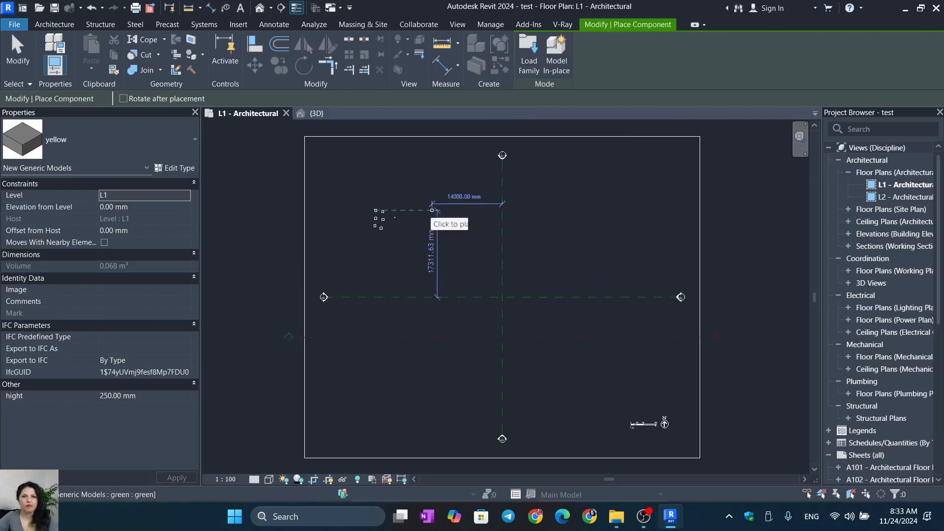
{"action": "left_click", "coordinate": [432, 210]}
{"action": "left_click", "coordinate": [442, 211]}
{"action": "left_click", "coordinate": [432, 218]}
{"action": "left_click", "coordinate": [442, 218]}
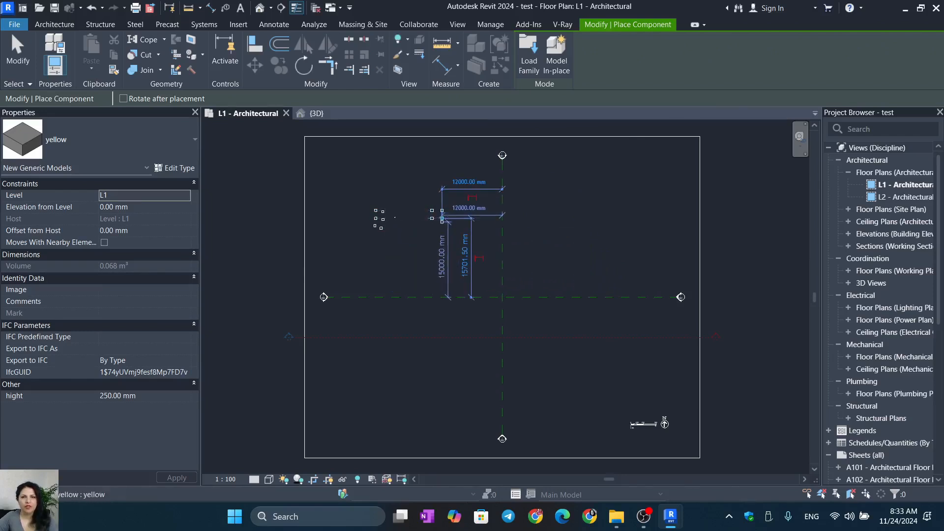
{"action": "left_click", "coordinate": [432, 219]}
{"action": "left_click", "coordinate": [441, 228]}
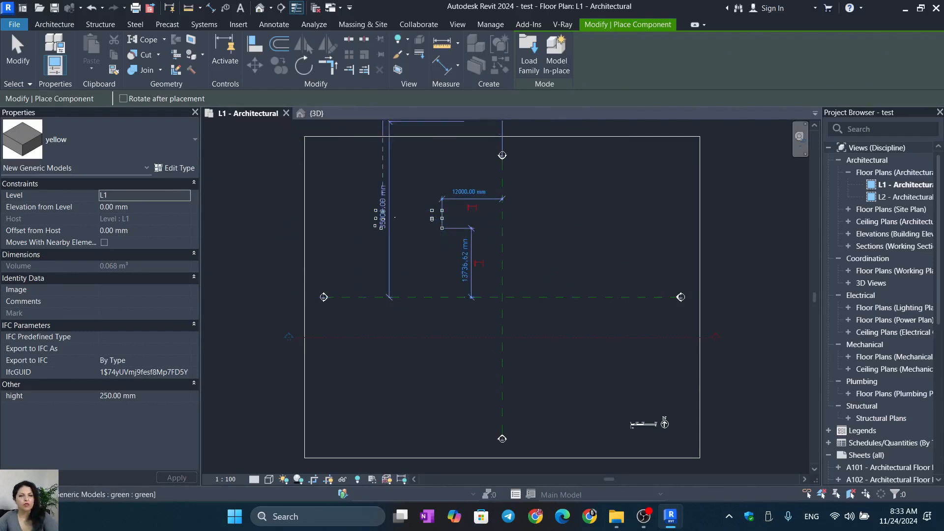
{"action": "key", "text": "Escape"}
{"action": "key", "text": "Escape"}
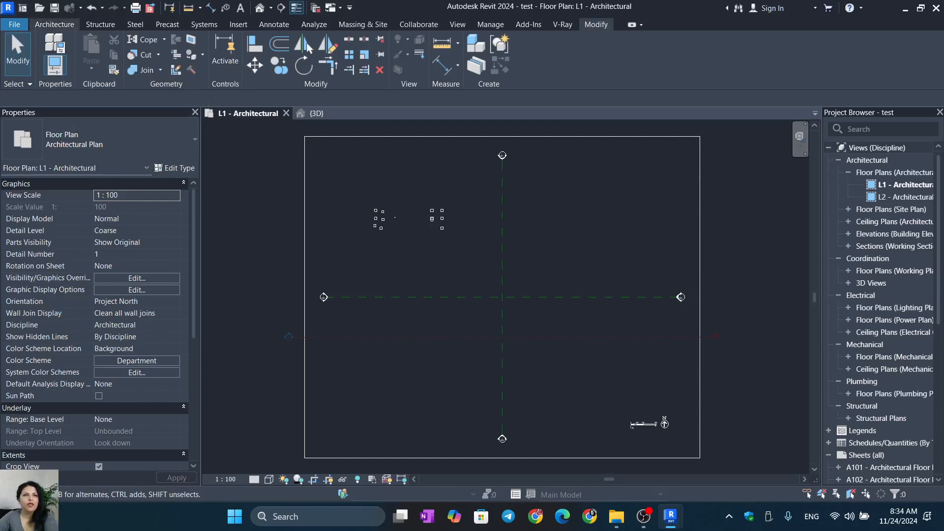
{"action": "left_click", "coordinate": [54, 24]}
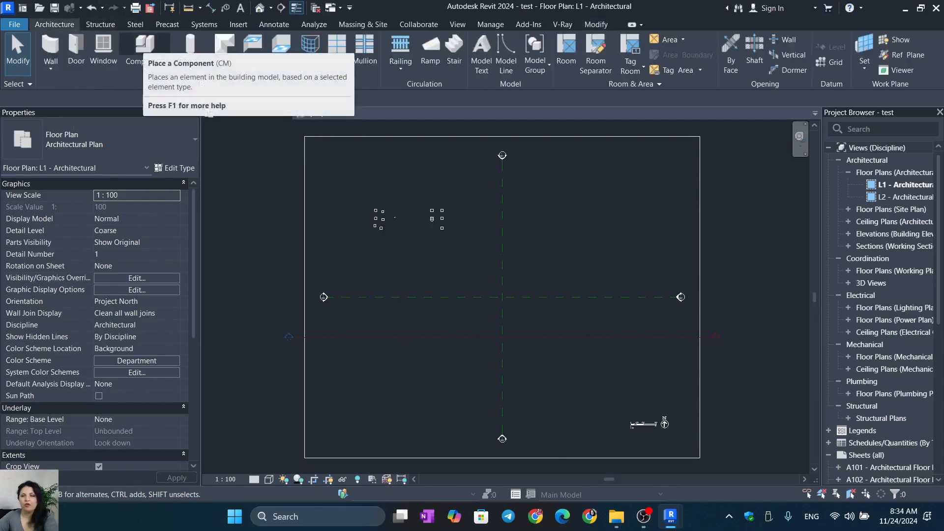
{"action": "left_click", "coordinate": [145, 47]}
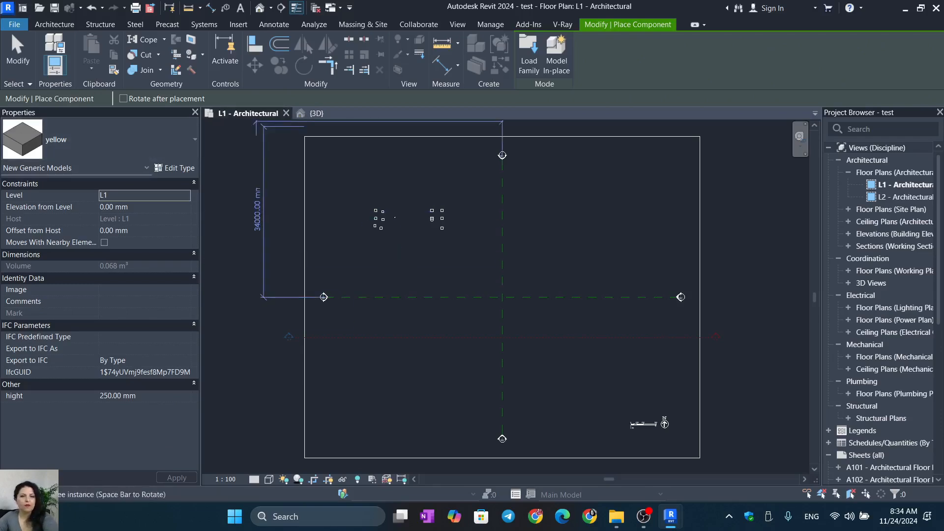
{"action": "key", "text": "Escape"}
{"action": "key", "text": "Escape"}
Show the yellow blocks in the 3D view and move the overlapping instance clear of its neighbour, in line with the row
{"action": "left_click", "coordinate": [313, 113]}
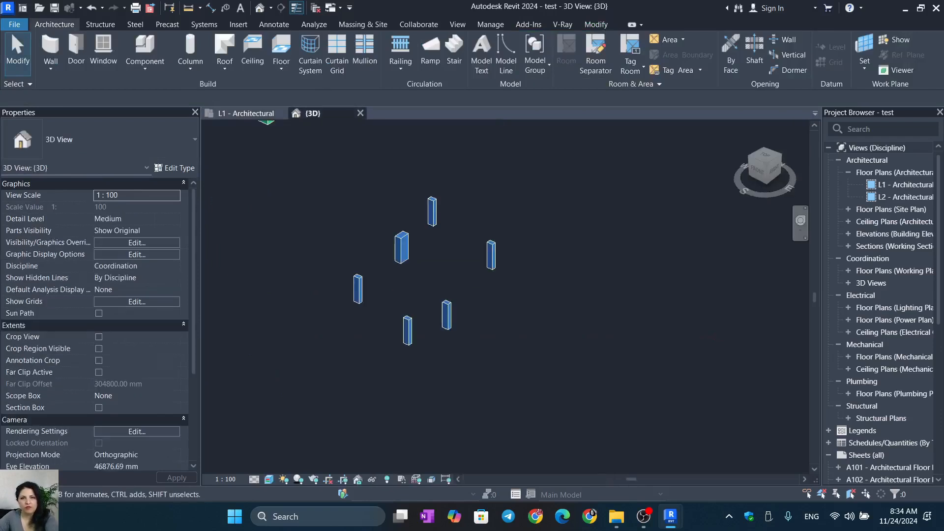
{"action": "scroll", "coordinate": [622, 357], "scroll_direction": "down", "scroll_amount": 3}
{"action": "middle_click_drag", "start_coordinate": [622, 357], "coordinate": [442, 257]}
{"action": "middle_click_drag", "start_coordinate": [654, 358], "coordinate": [427, 256]}
{"action": "middle_click_drag", "start_coordinate": [427, 255], "coordinate": [359, 278], "text": "shift"}
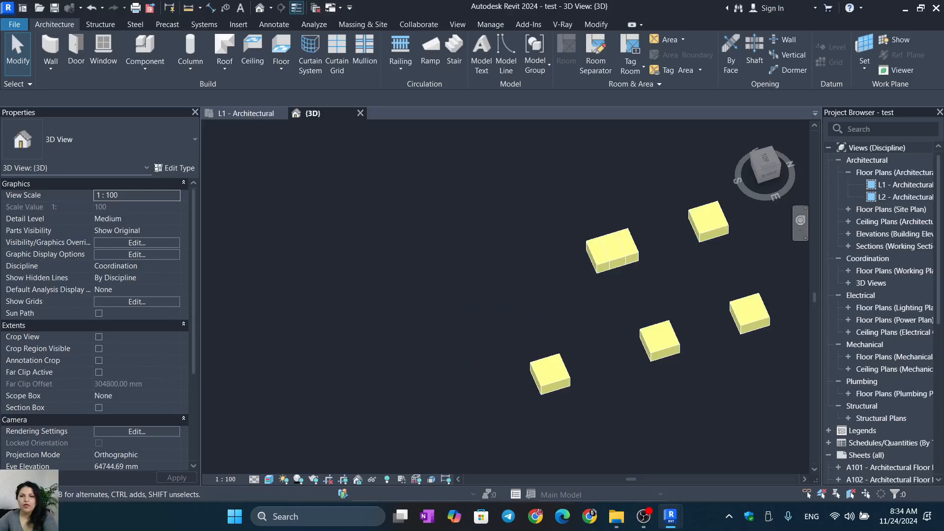
{"action": "scroll", "coordinate": [733, 383], "scroll_direction": "down", "scroll_amount": 1}
{"action": "middle_click_drag", "start_coordinate": [732, 384], "coordinate": [624, 353]}
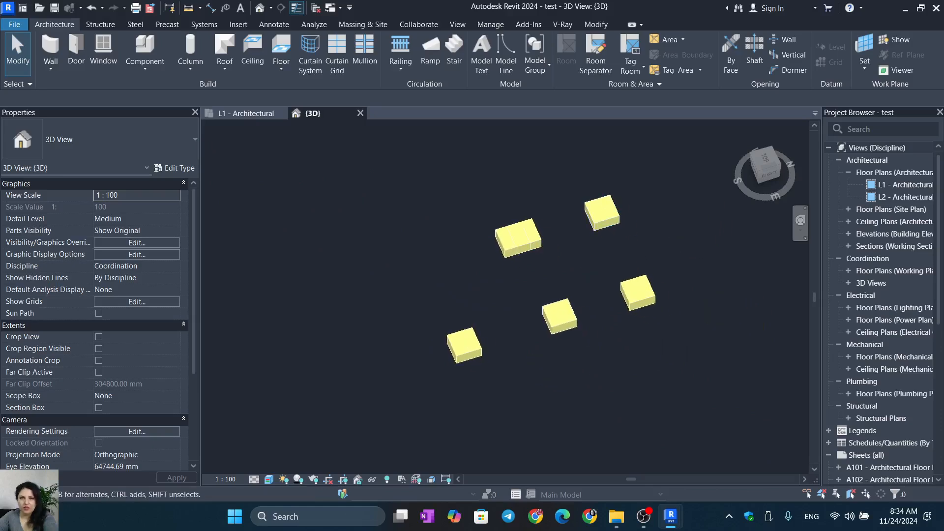
{"action": "left_click", "coordinate": [533, 234]}
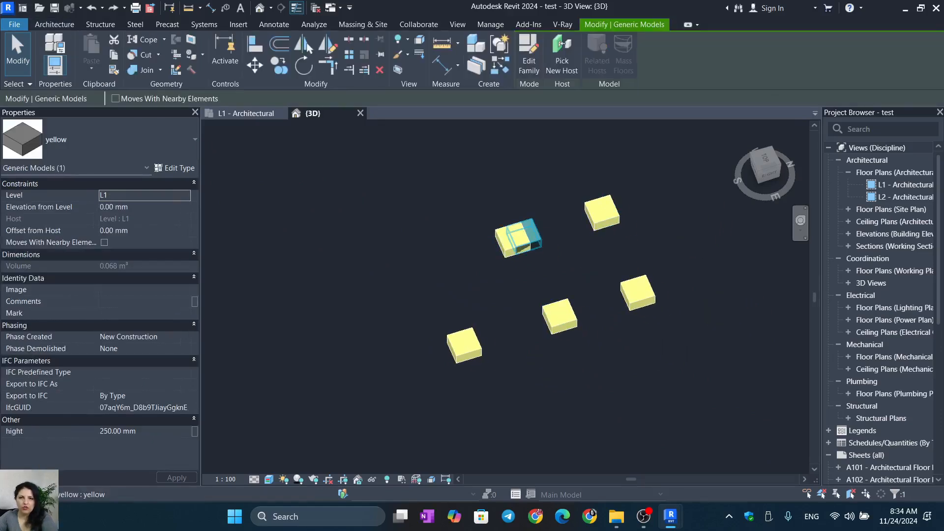
{"action": "left_click_drag", "start_coordinate": [533, 234], "coordinate": [428, 256]}
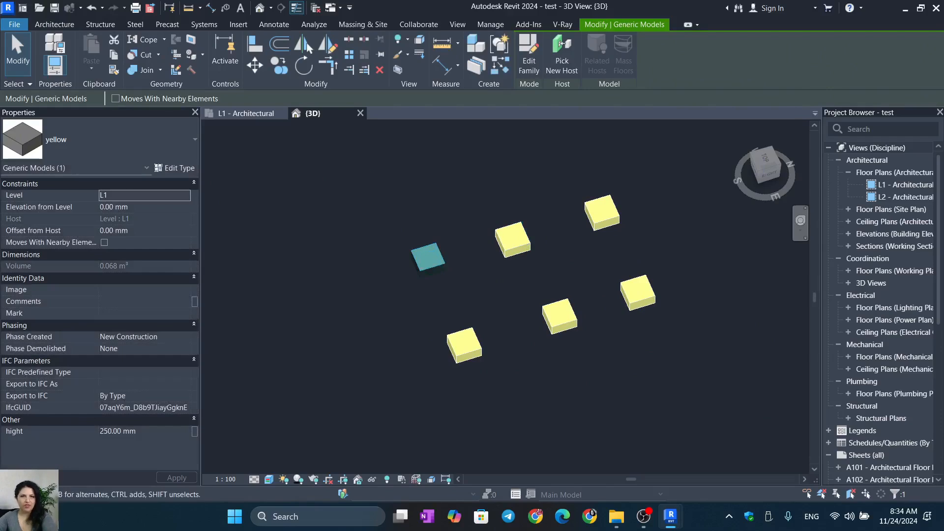
{"action": "key", "text": "Escape"}
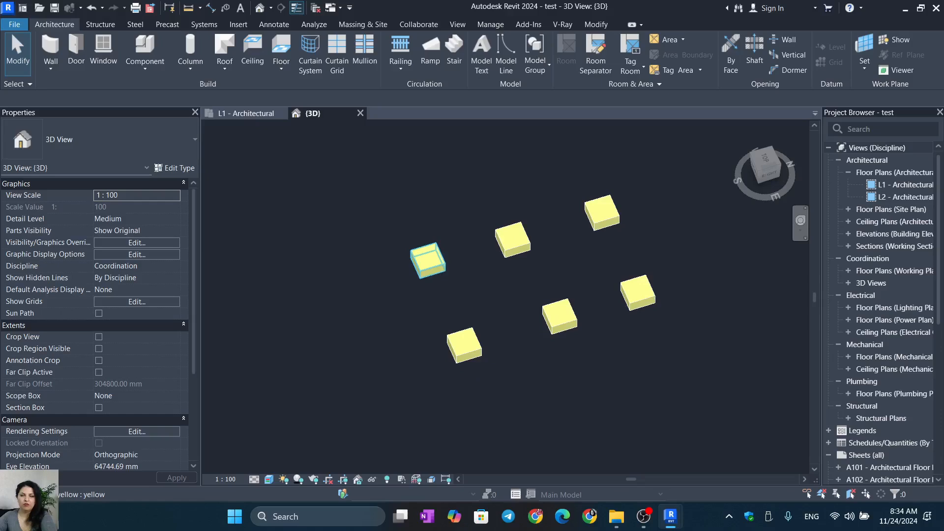
Examine the moved yellow block's type properties and its hight instance parameter, leaving all values as they are
{"action": "left_click", "coordinate": [428, 260]}
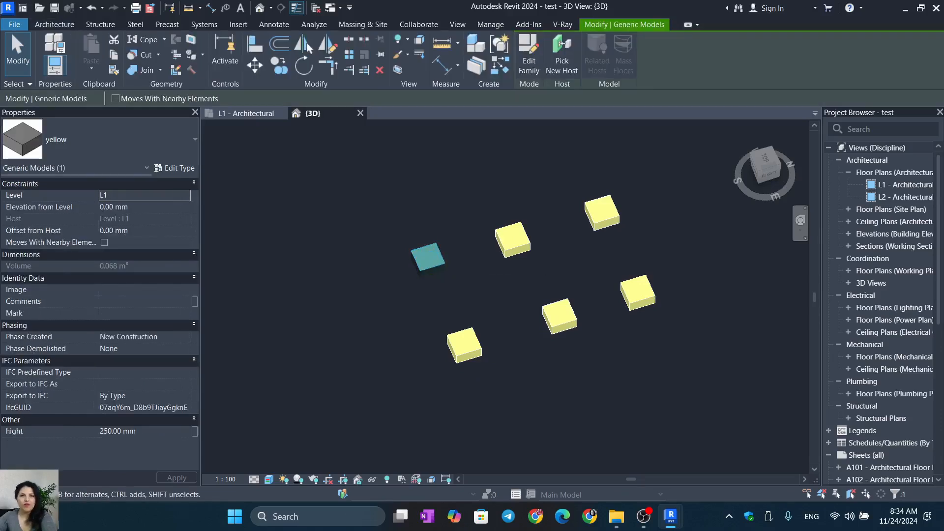
{"action": "left_click", "coordinate": [175, 168]}
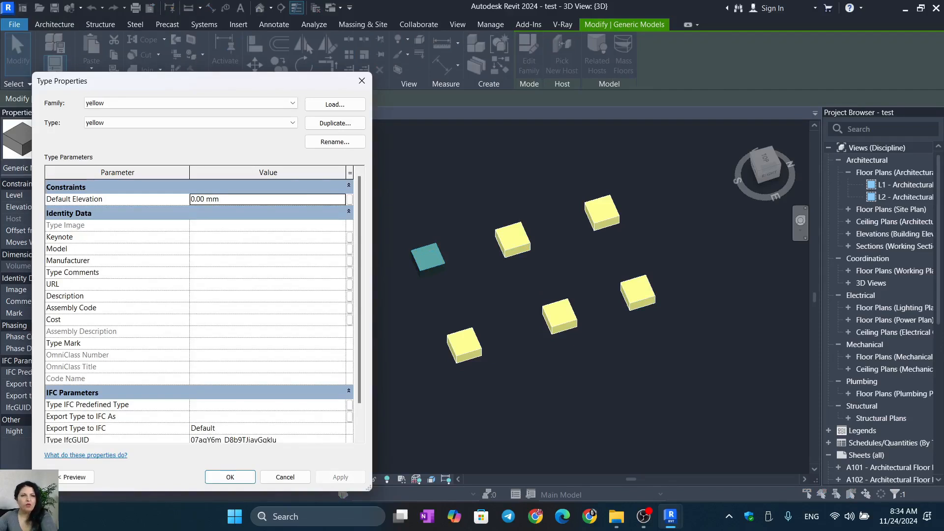
{"action": "scroll", "coordinate": [147, 353], "scroll_direction": "down", "scroll_amount": 1}
{"action": "scroll", "coordinate": [147, 353], "scroll_direction": "up", "scroll_amount": 1}
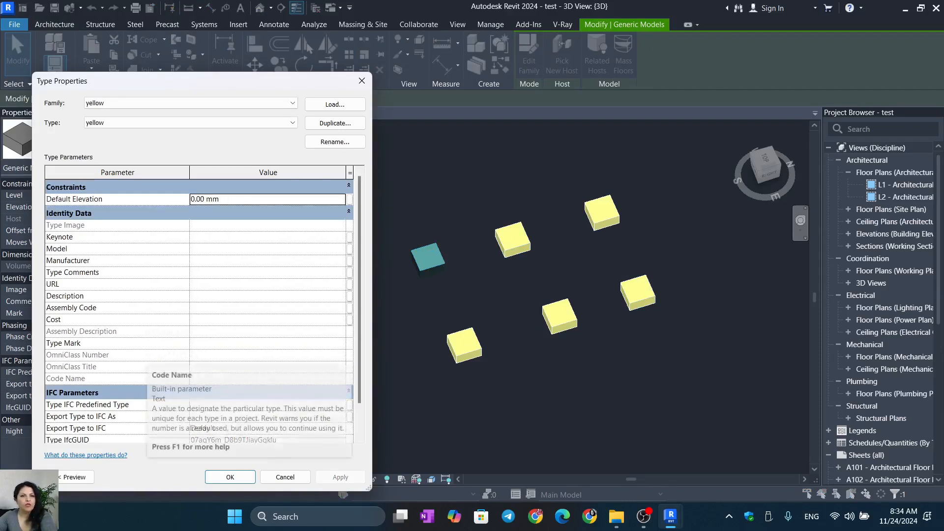
{"action": "scroll", "coordinate": [147, 353], "scroll_direction": "down", "scroll_amount": 1}
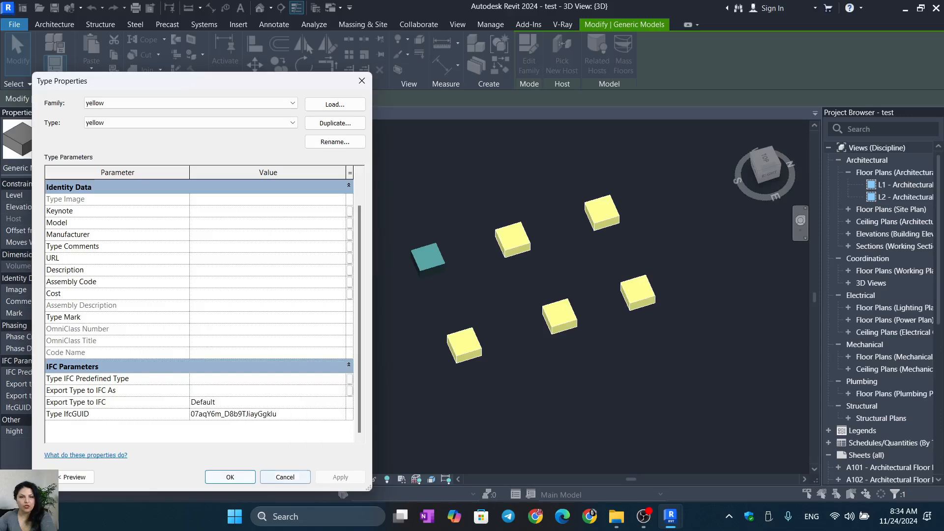
{"action": "left_click", "coordinate": [285, 477]}
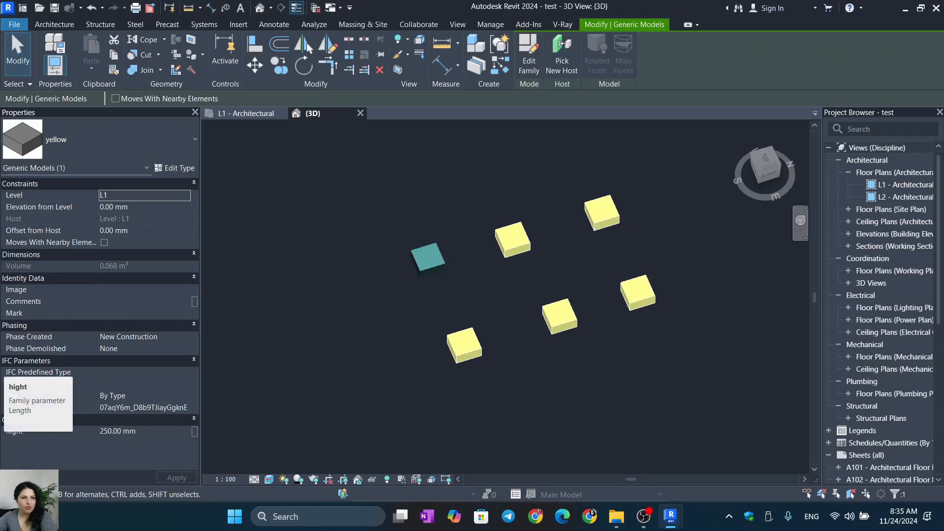
{"action": "left_click", "coordinate": [129, 430]}
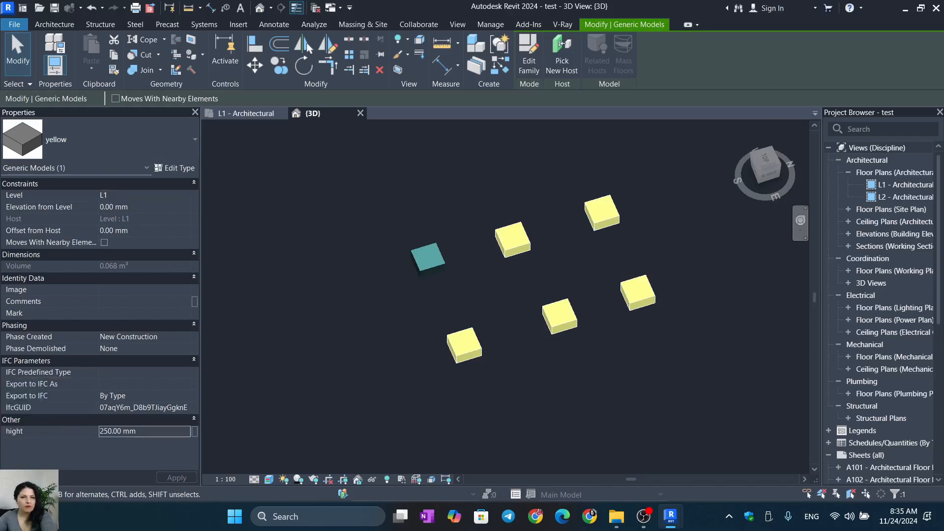
{"action": "left_click", "coordinate": [130, 431]}
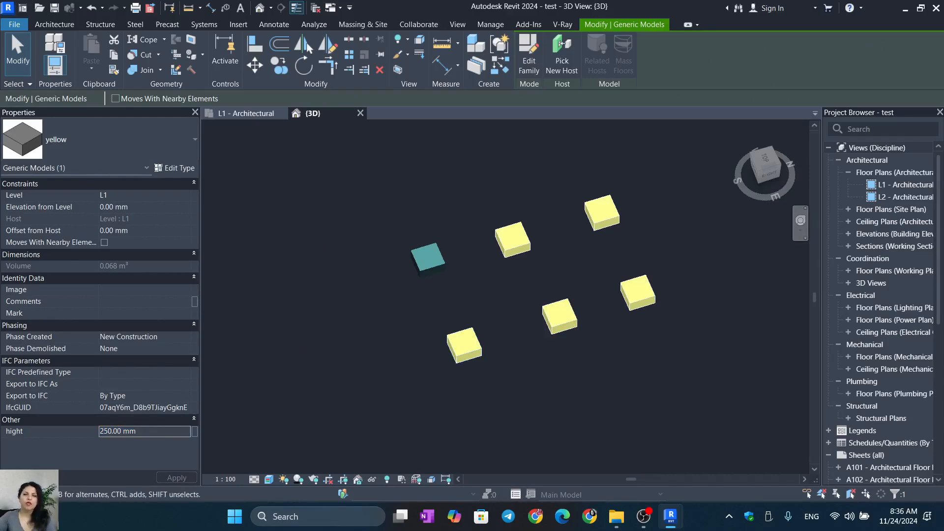
{"action": "key", "text": "Escape"}
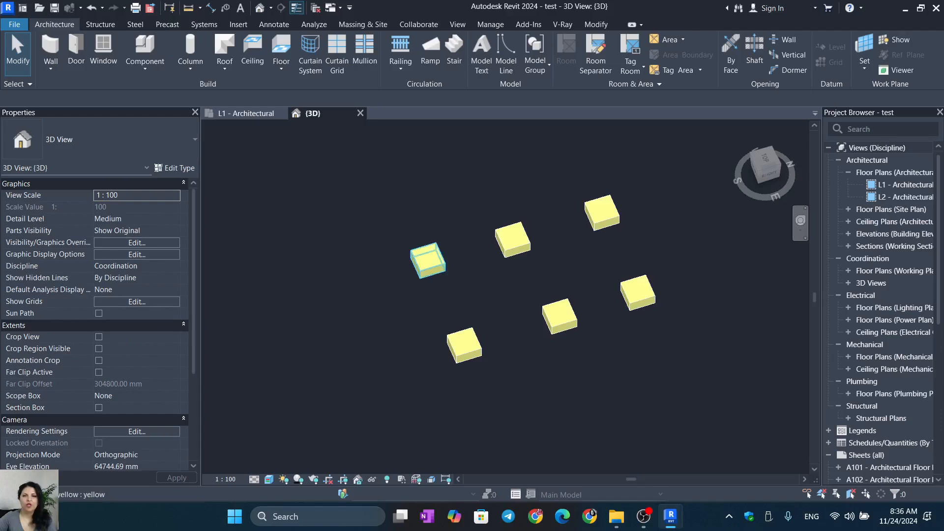
Set the hight instance parameter of the moved yellow block to 3000 mm
{"action": "left_click", "coordinate": [433, 266]}
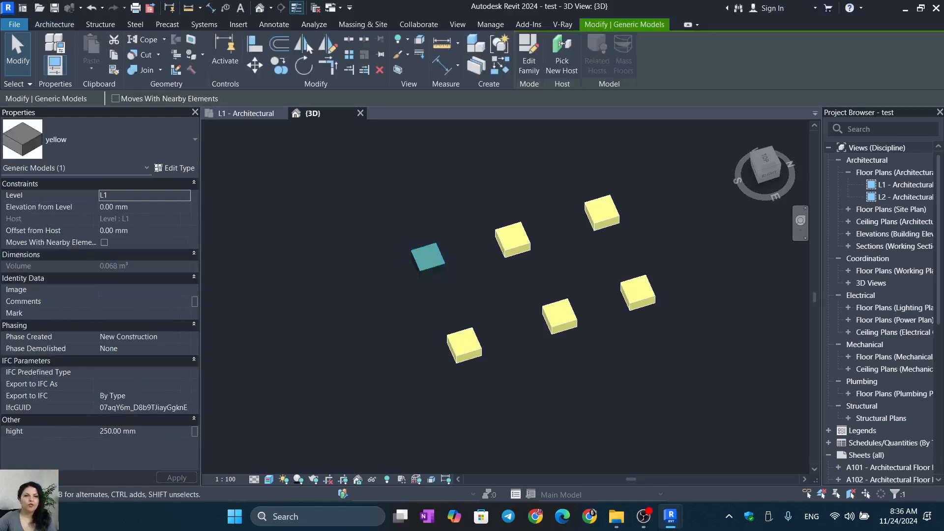
{"action": "left_click", "coordinate": [118, 431]}
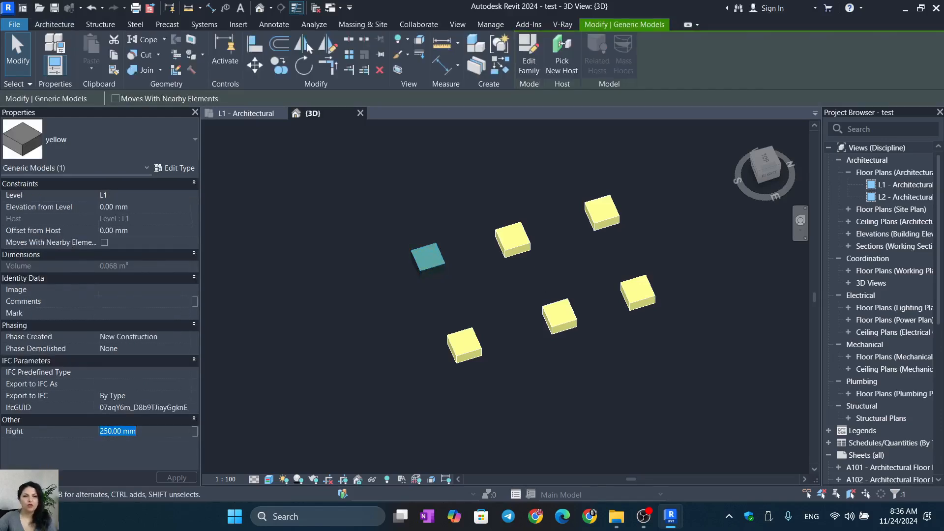
{"action": "type", "text": "1"}
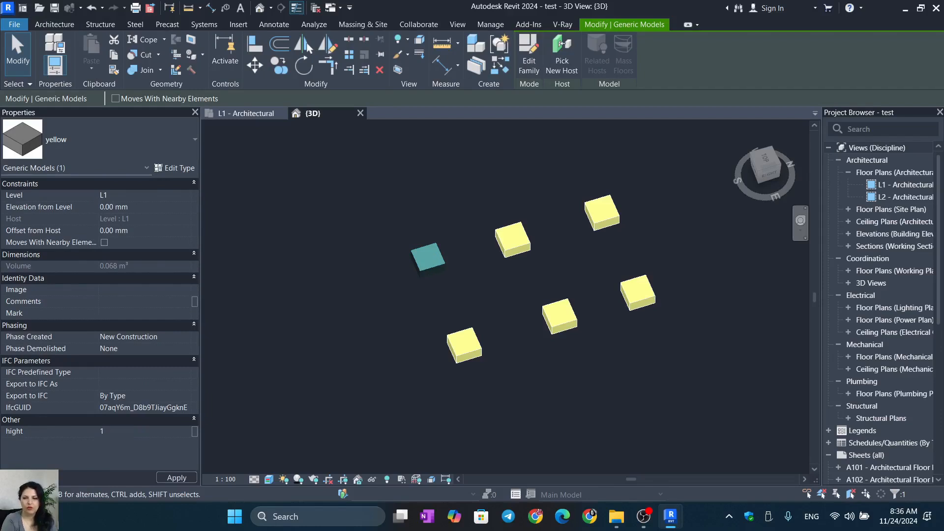
{"action": "key", "text": "BackSpace"}
{"action": "type", "text": "3000"}
{"action": "key", "text": "Return"}
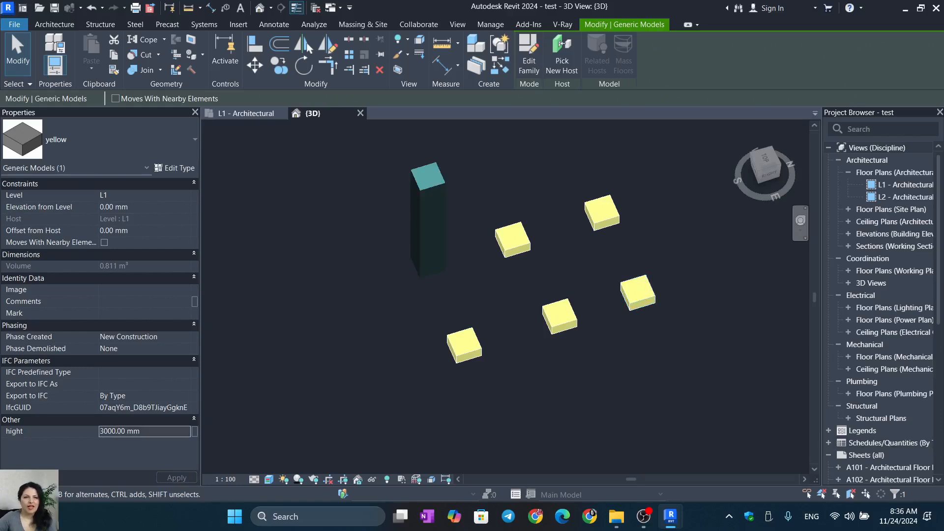
Set the hight of the yellow block next to the 3000 mm tower in the same row to 3500 mm
{"action": "middle_click_drag", "start_coordinate": [539, 280], "coordinate": [428, 240], "text": "shift"}
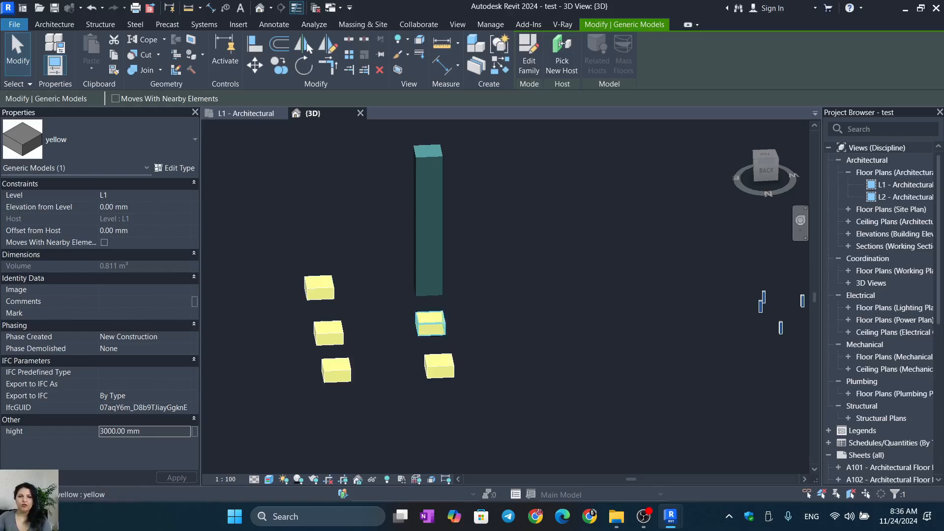
{"action": "left_click", "coordinate": [431, 325]}
{"action": "left_click", "coordinate": [142, 431]}
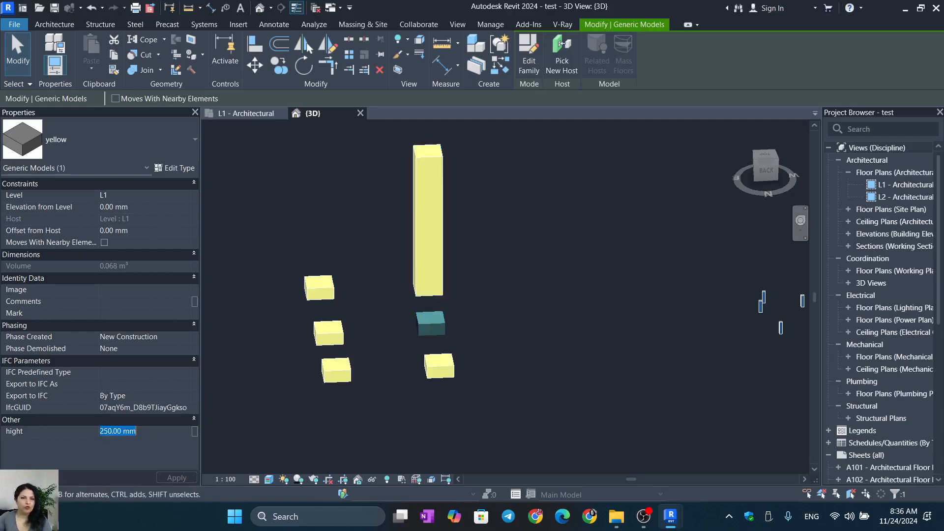
{"action": "type", "text": "1"}
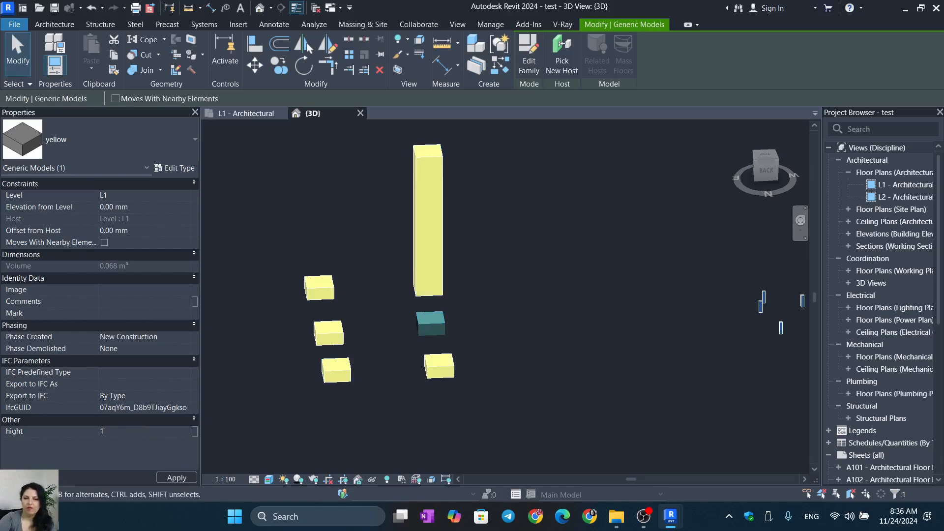
{"action": "key", "text": "BackSpace"}
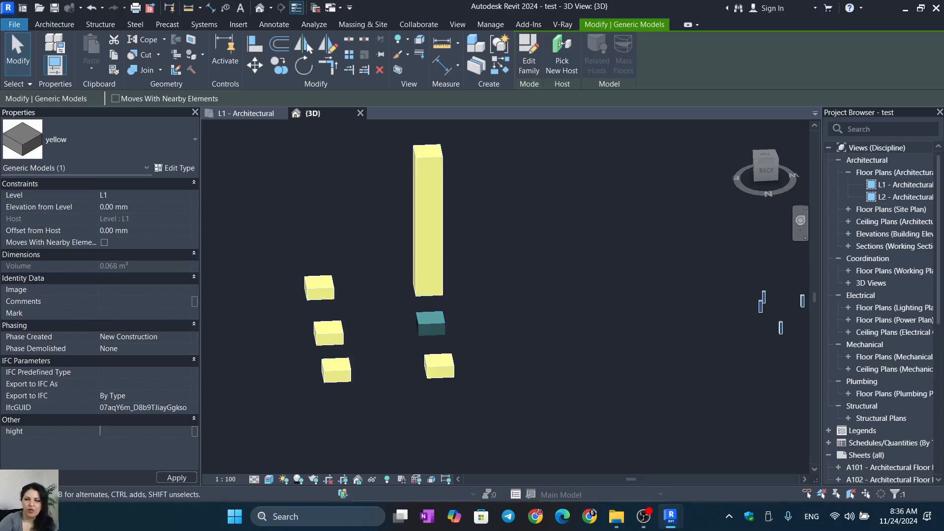
{"action": "type", "text": "200"}
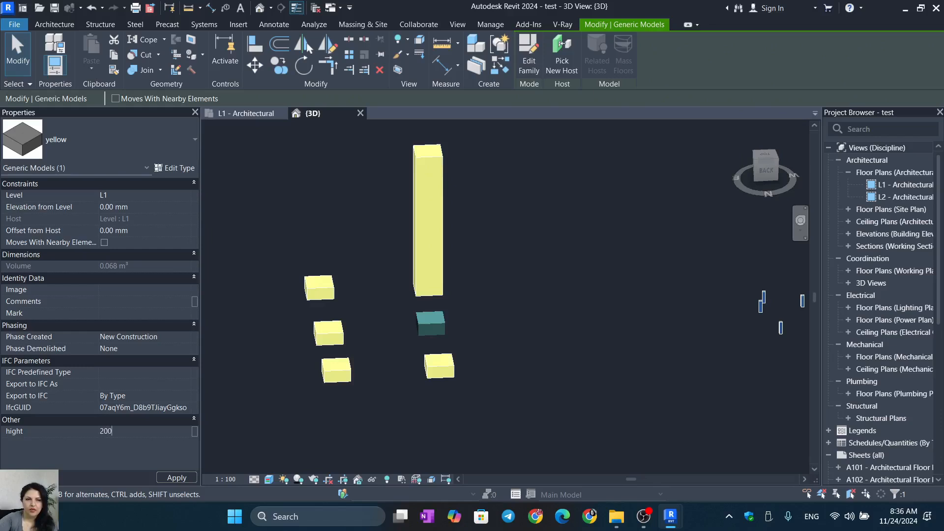
{"action": "key", "text": "BackSpace"}
{"action": "key", "text": "BackSpace"}
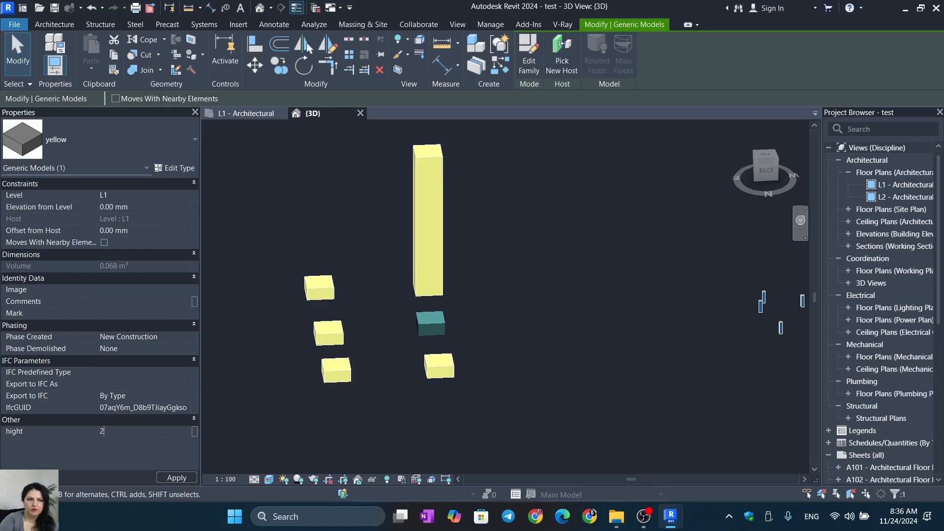
{"action": "key", "text": "BackSpace"}
{"action": "type", "text": "3500"}
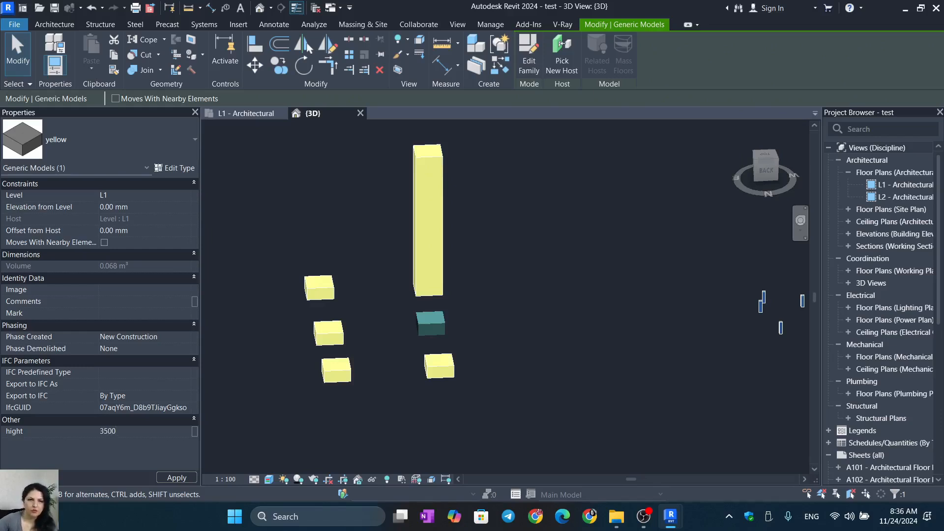
{"action": "key", "text": "Return"}
{"action": "key", "text": "Escape"}
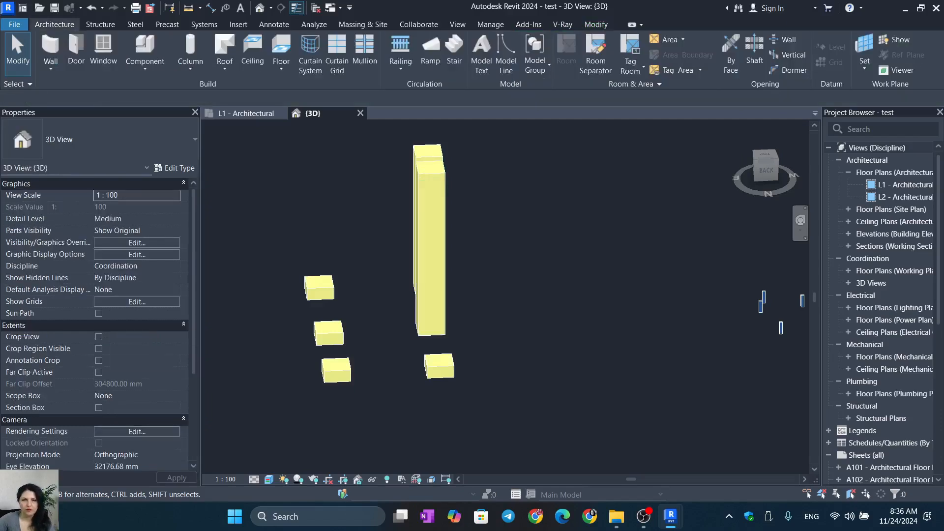
Set the hight of the yellow block directly in front of the 3500 mm tower to 1000 mm
{"action": "middle_click_drag", "start_coordinate": [437, 393], "coordinate": [514, 366], "text": "shift"}
{"action": "left_click", "coordinate": [495, 330]}
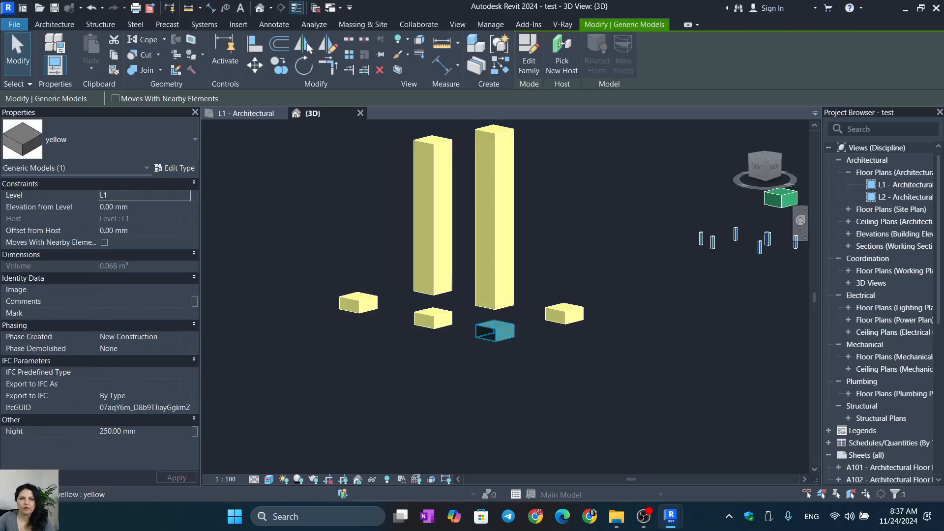
{"action": "left_click", "coordinate": [137, 431]}
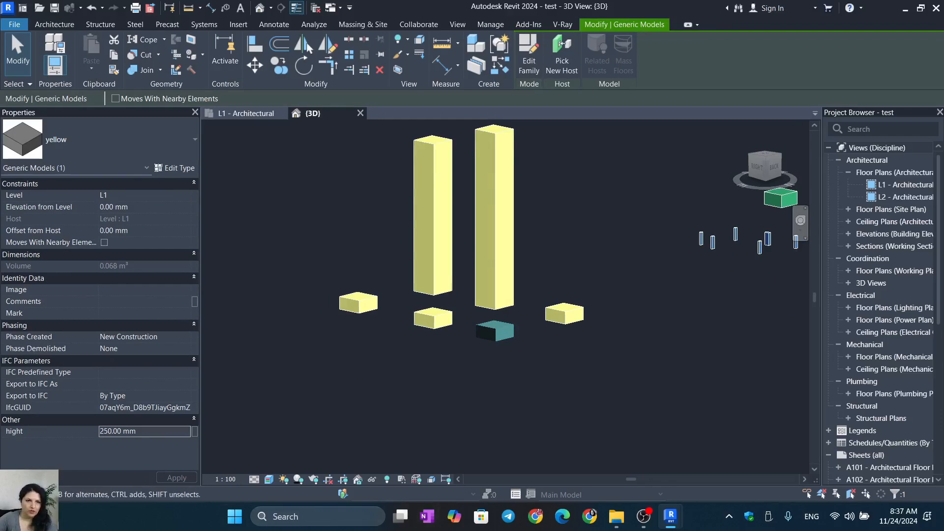
{"action": "type", "text": "1000"}
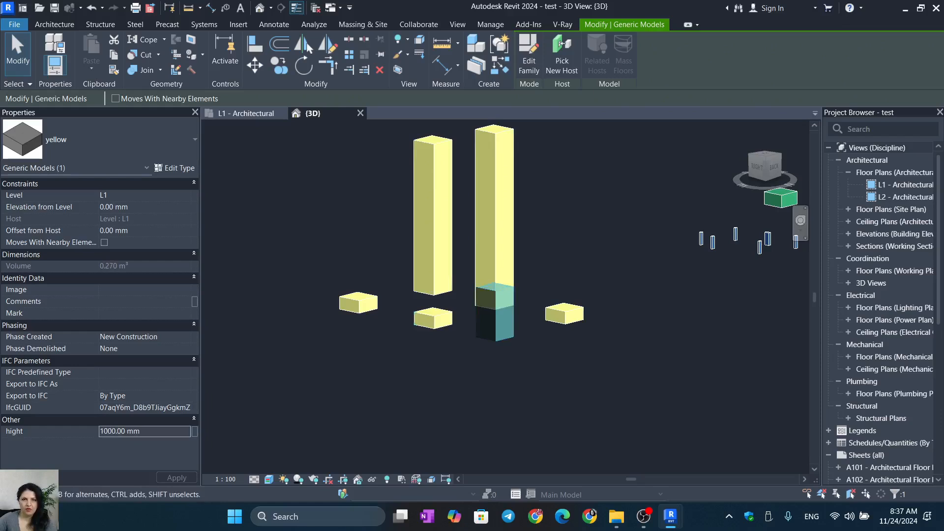
Set the hight of the yellow block directly in front of the 3000 mm tower to 500 mm
{"action": "left_click", "coordinate": [433, 319]}
{"action": "left_click", "coordinate": [135, 431]}
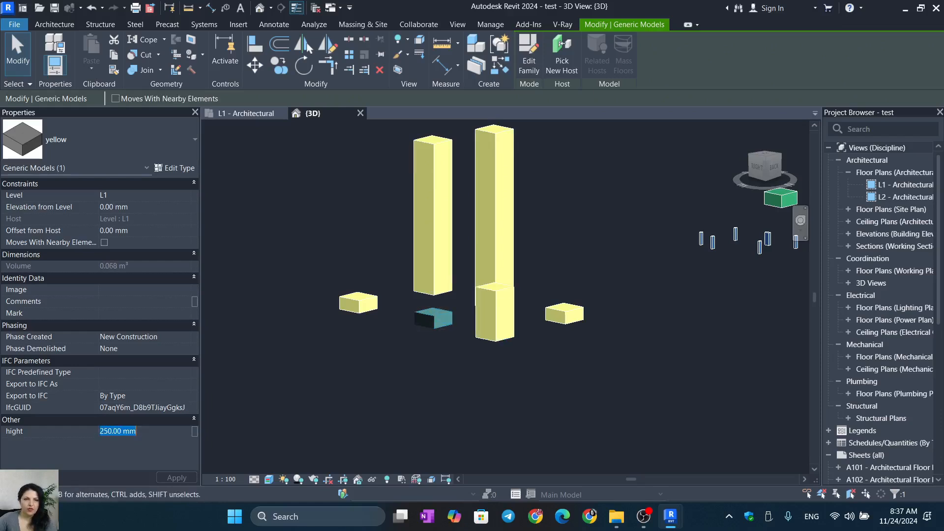
{"action": "type", "text": "500"}
{"action": "key", "text": "Return"}
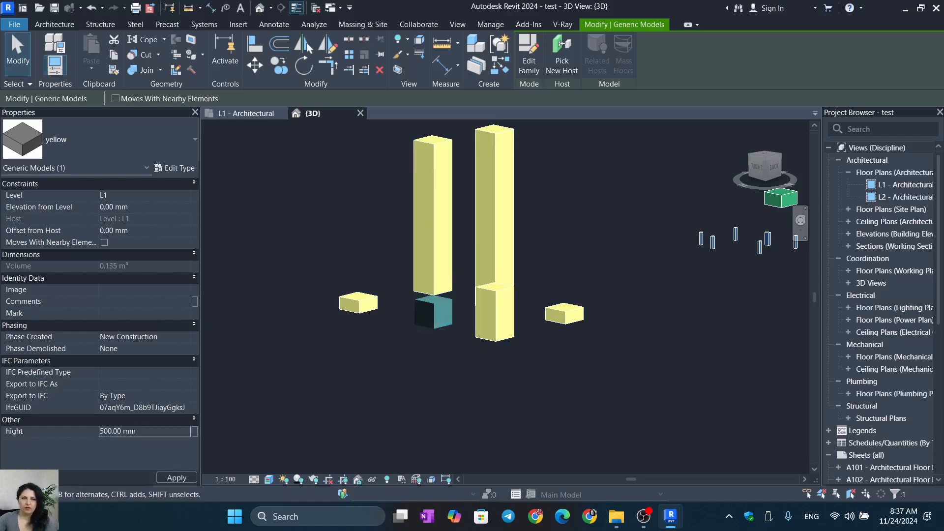
{"action": "key", "text": "Escape"}
Set the hight instance parameter of the low yellow block beside the 500 mm block to 2000 mm
{"action": "left_click", "coordinate": [359, 303]}
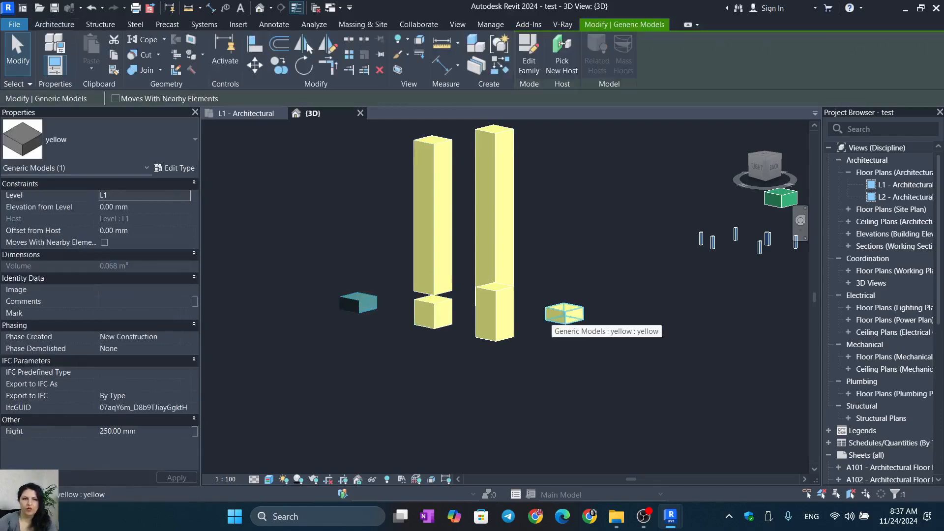
{"action": "left_click", "coordinate": [118, 431]}
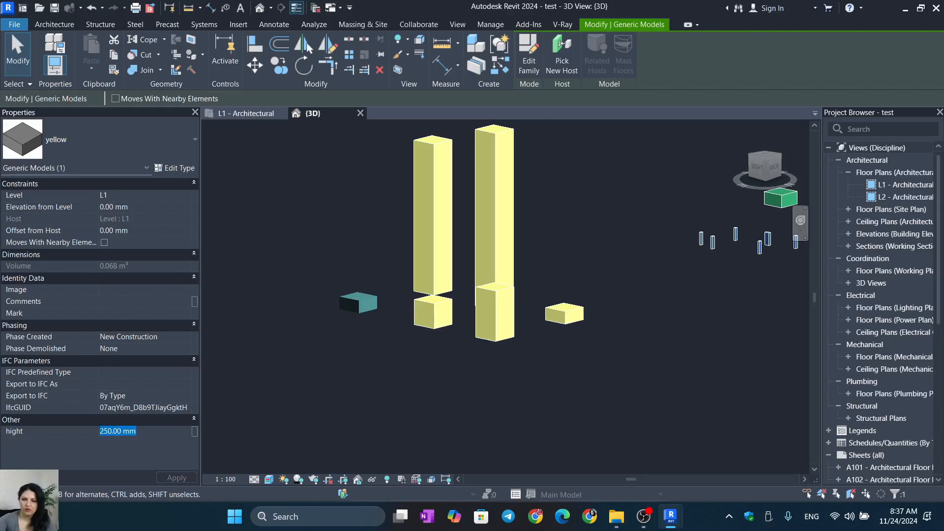
{"action": "type", "text": "2000"}
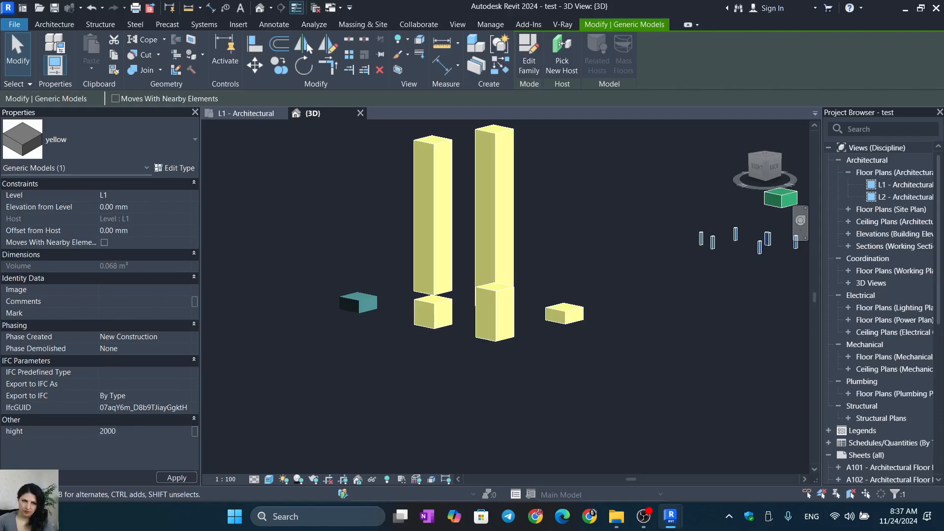
{"action": "key", "text": "Return"}
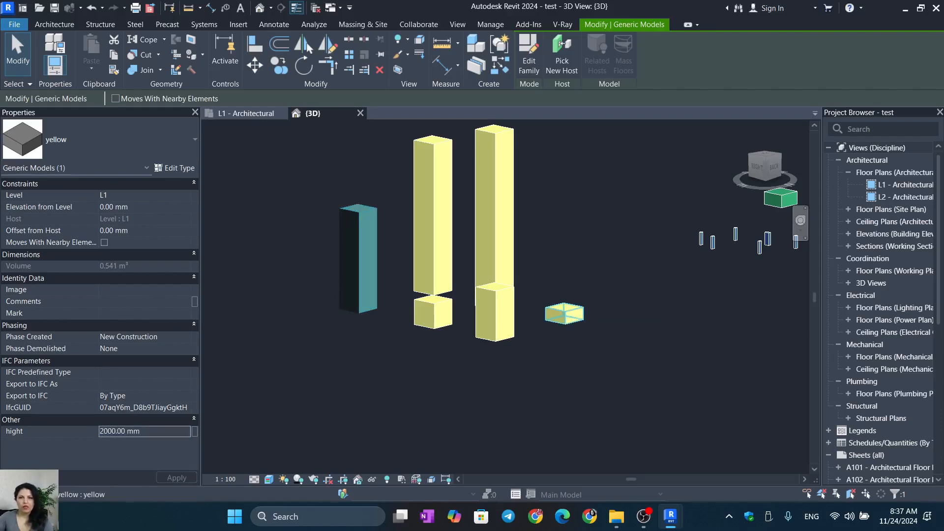
Select all six yellow blocks together and set their shared hight instance parameter to 500 mm
{"action": "scroll", "coordinate": [597, 339], "scroll_direction": "down", "scroll_amount": 1}
{"action": "middle_click_drag", "start_coordinate": [597, 338], "coordinate": [557, 371]}
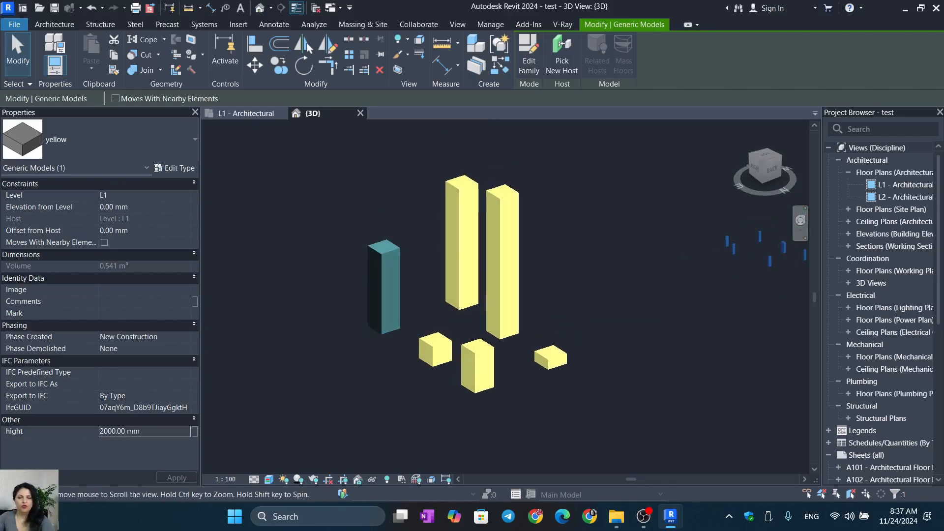
{"action": "scroll", "coordinate": [612, 355], "scroll_direction": "down", "scroll_amount": 2}
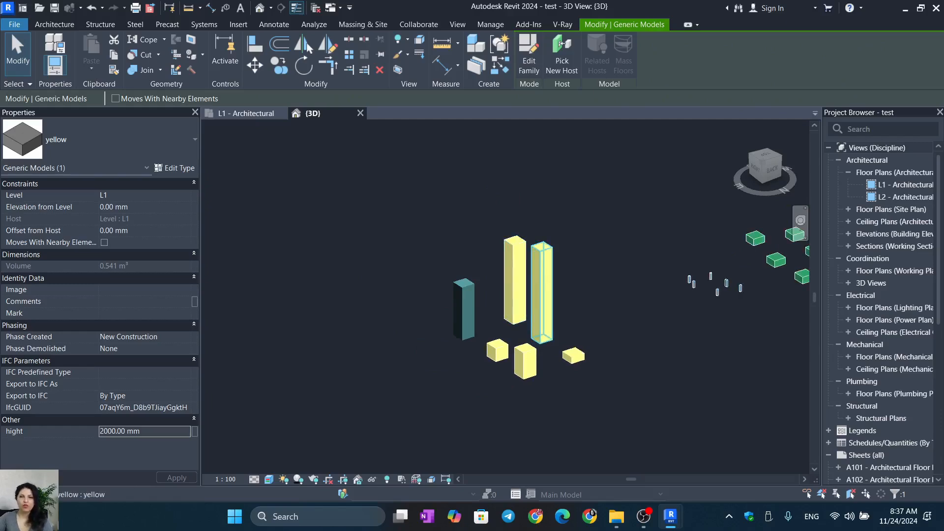
{"action": "scroll", "coordinate": [546, 244], "scroll_direction": "down", "scroll_amount": 1}
{"action": "left_click_drag", "start_coordinate": [358, 180], "coordinate": [594, 394]}
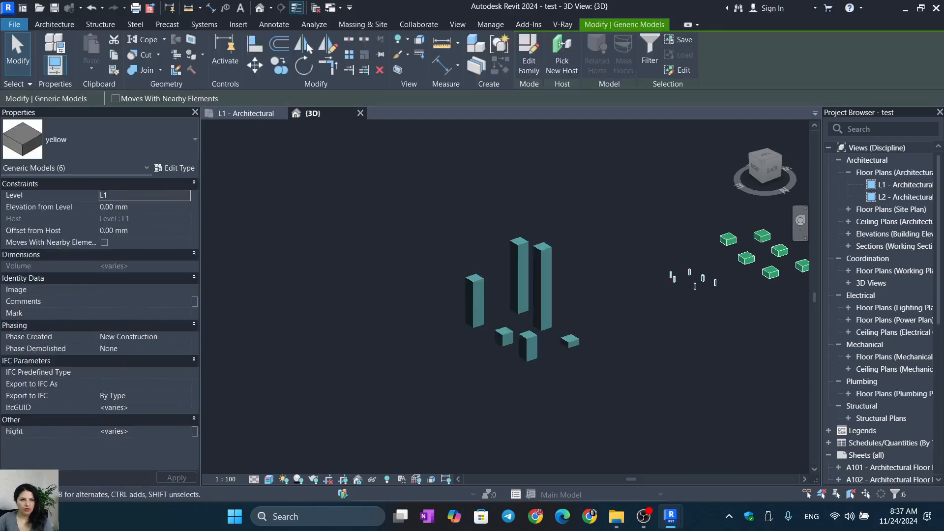
{"action": "left_click", "coordinate": [123, 431]}
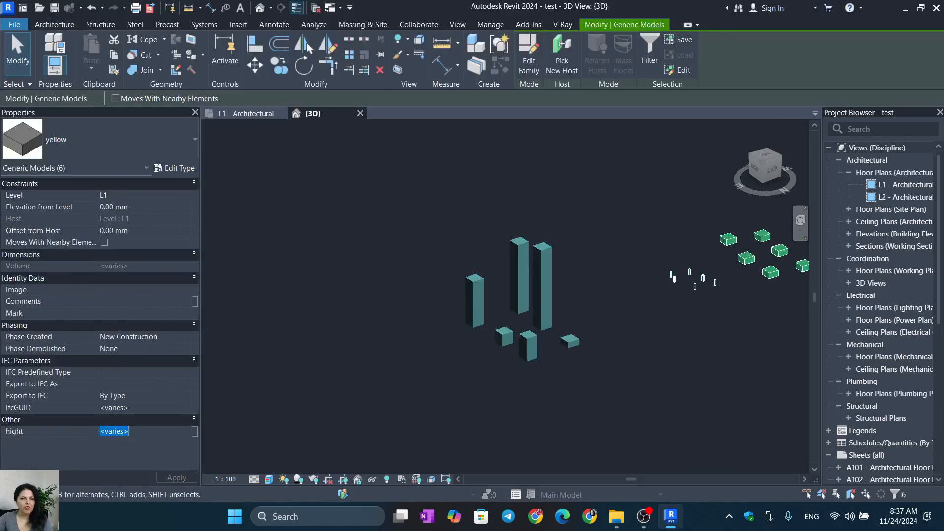
{"action": "type", "text": "500"}
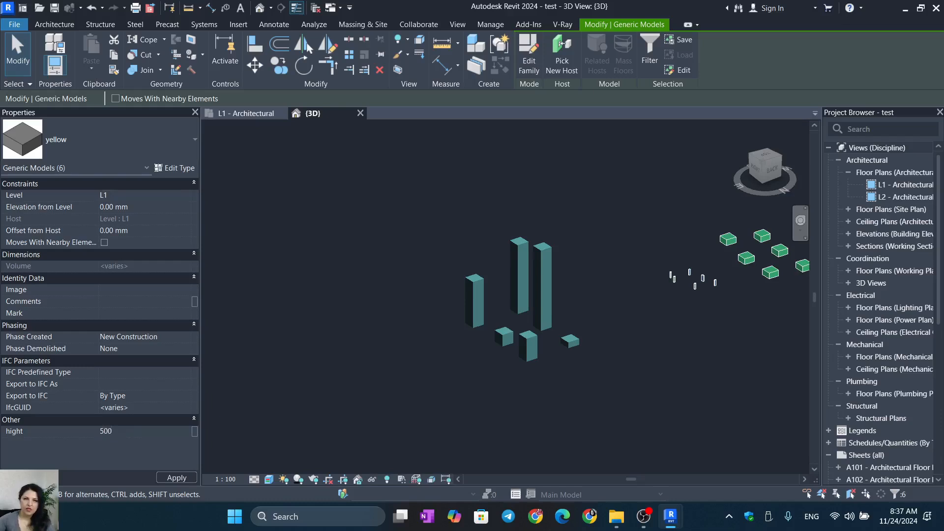
{"action": "key", "text": "Return"}
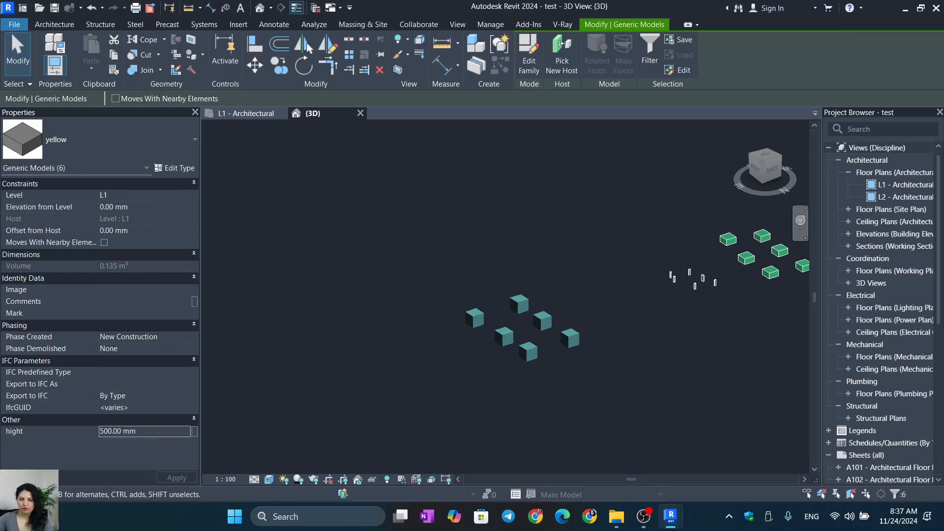
{"action": "scroll", "coordinate": [706, 302], "scroll_direction": "down", "scroll_amount": 1}
{"action": "middle_click_drag", "start_coordinate": [706, 302], "coordinate": [522, 315]}
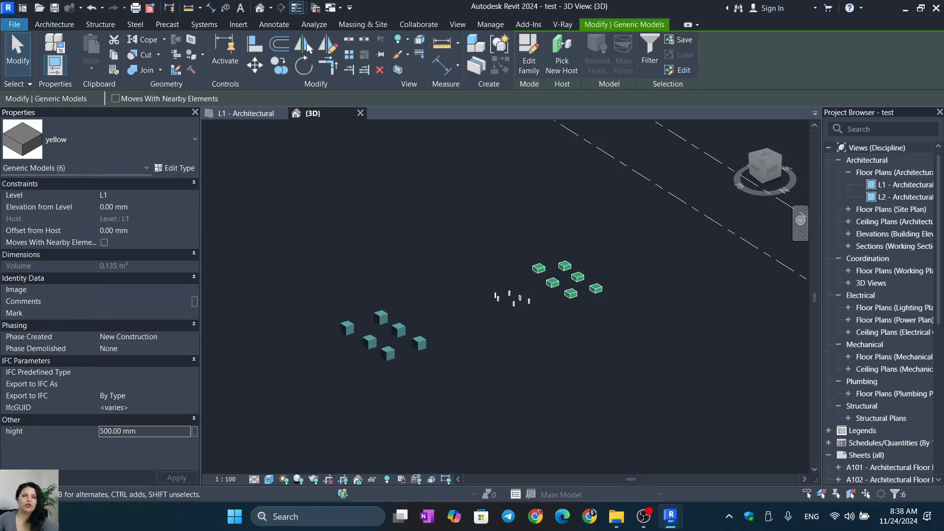
{"action": "key", "text": "Escape"}
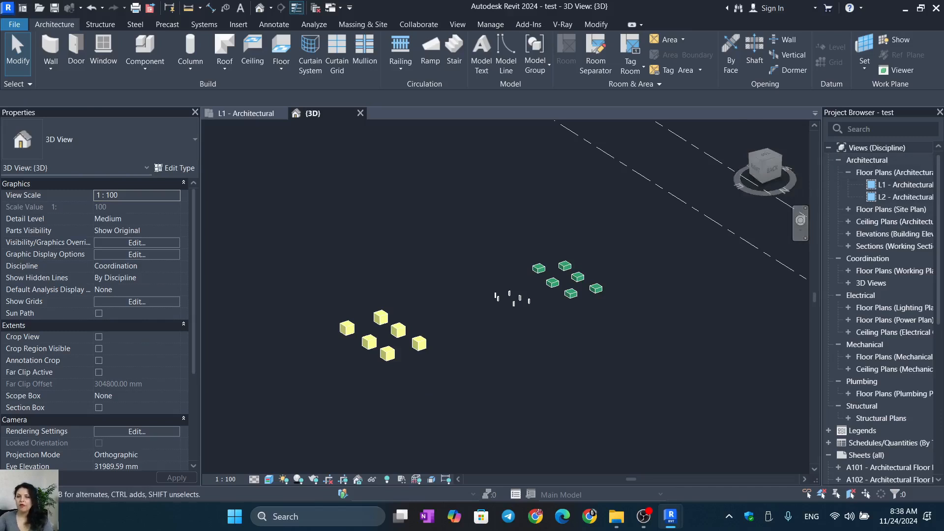
Collapse the Views and Sheets branches of the project browser and expand the Generic Models category under Families
{"action": "double_click", "coordinate": [877, 147]}
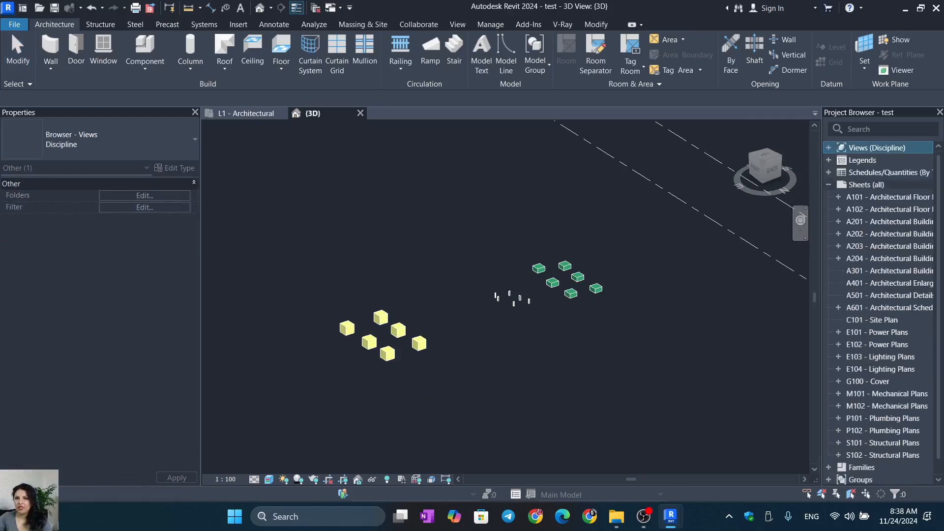
{"action": "left_click", "coordinate": [866, 185]}
{"action": "double_click", "coordinate": [866, 185]}
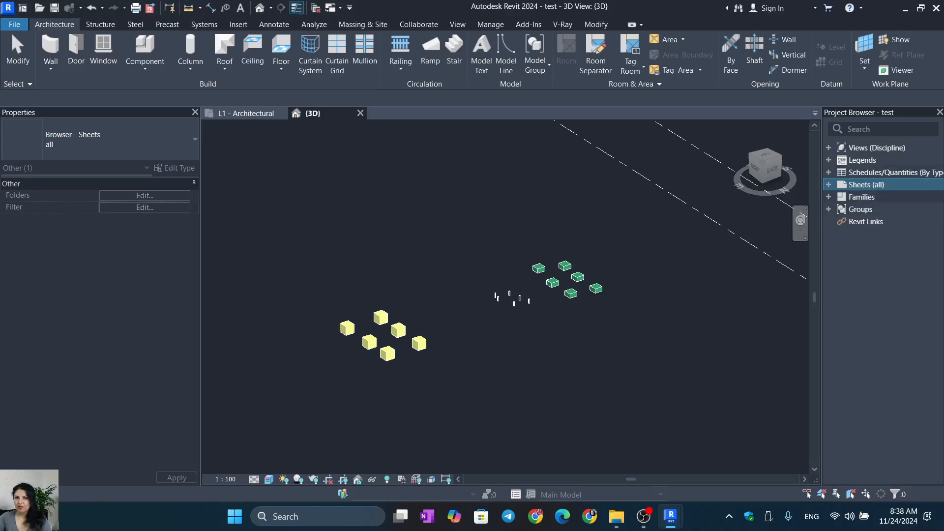
{"action": "double_click", "coordinate": [861, 197]}
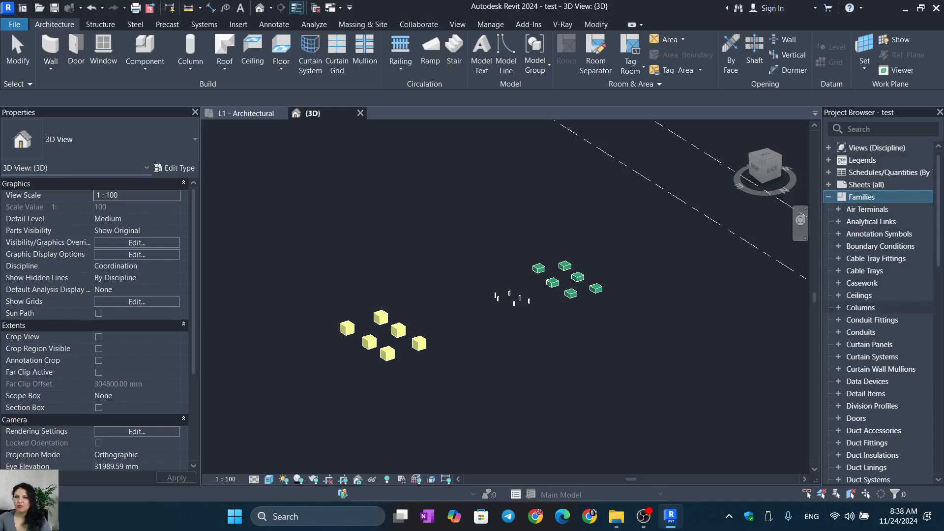
{"action": "scroll", "coordinate": [880, 356], "scroll_direction": "down", "scroll_amount": 1}
{"action": "scroll", "coordinate": [880, 333], "scroll_direction": "up", "scroll_amount": 1}
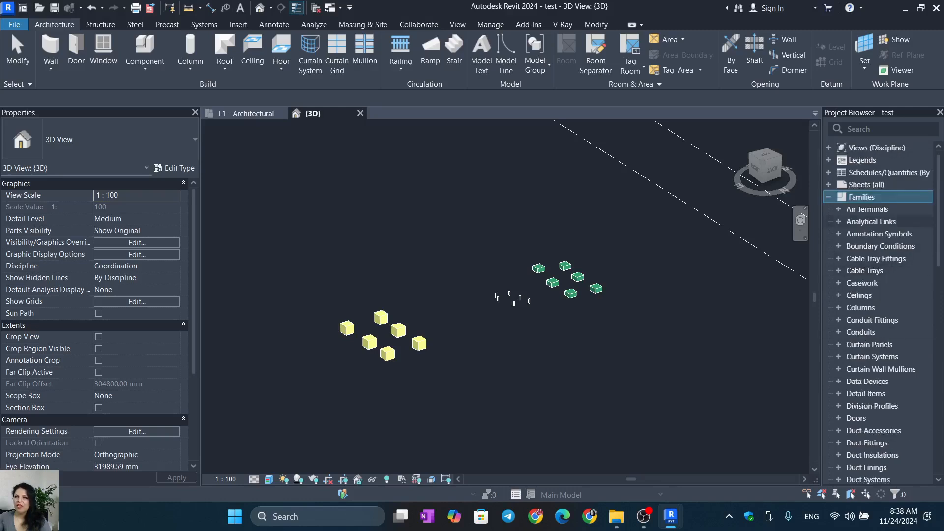
{"action": "scroll", "coordinate": [880, 320], "scroll_direction": "down", "scroll_amount": 3}
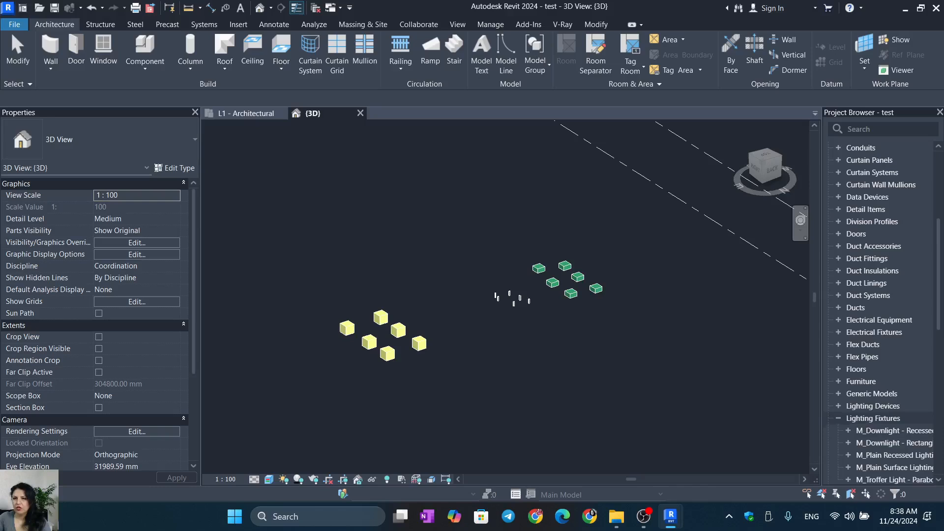
{"action": "double_click", "coordinate": [873, 417]}
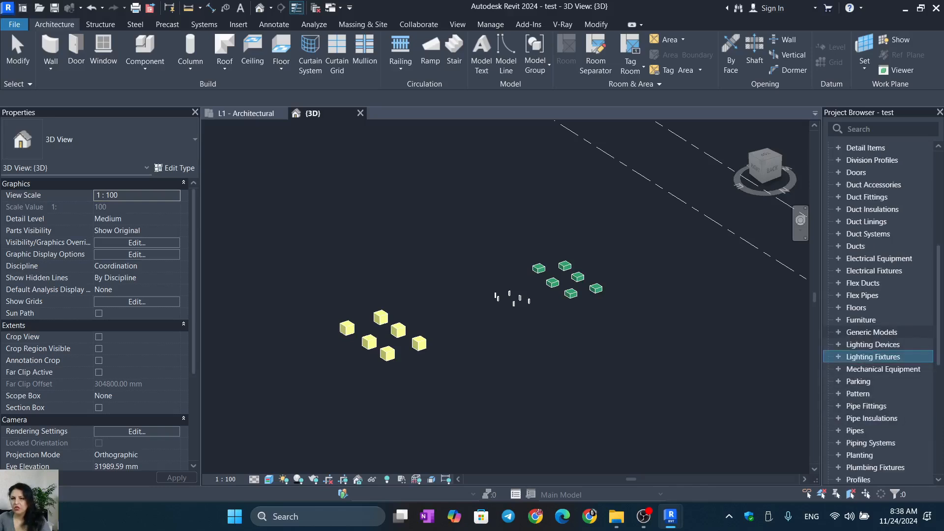
{"action": "left_click", "coordinate": [838, 332]}
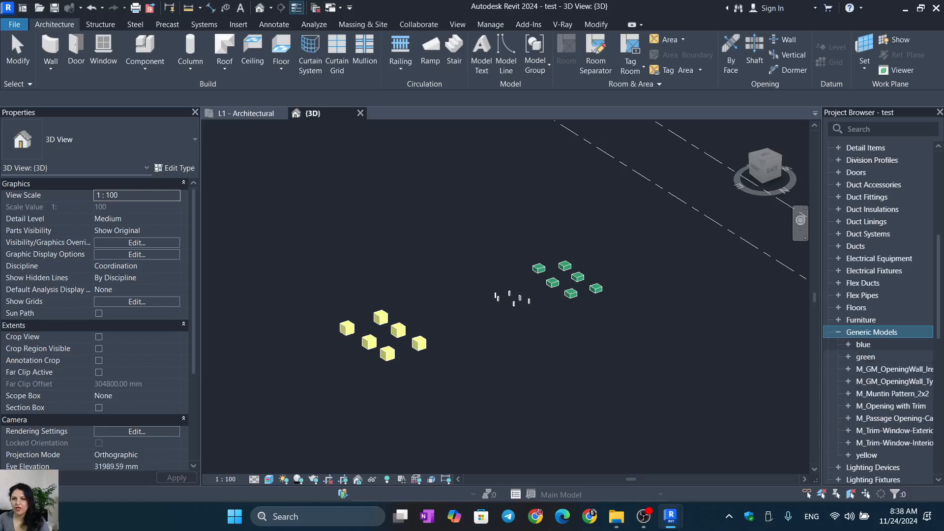
Expand the blue, green and yellow generic model families to list the types each one contains
{"action": "left_click", "coordinate": [848, 345]}
{"action": "left_click", "coordinate": [848, 382]}
{"action": "scroll", "coordinate": [848, 381], "scroll_direction": "down", "scroll_amount": 2}
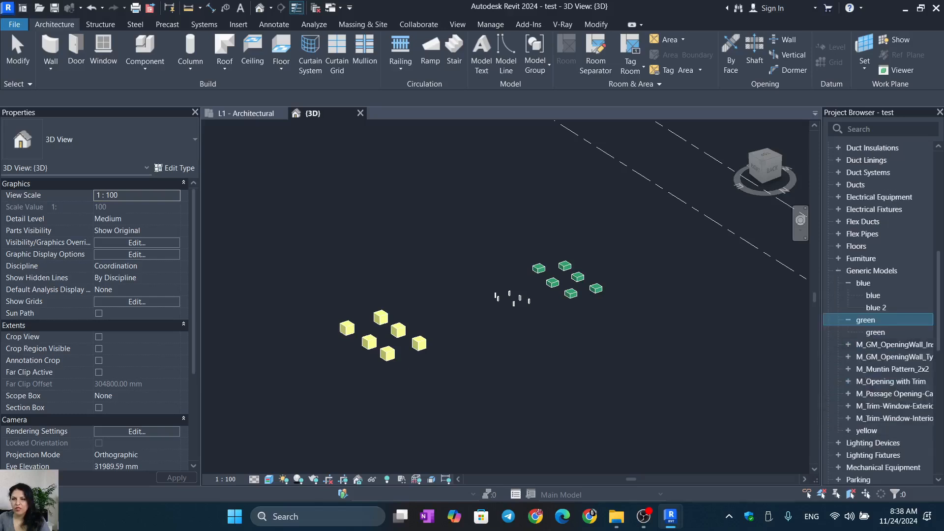
{"action": "scroll", "coordinate": [880, 315], "scroll_direction": "down", "scroll_amount": 2}
{"action": "left_click", "coordinate": [848, 370]}
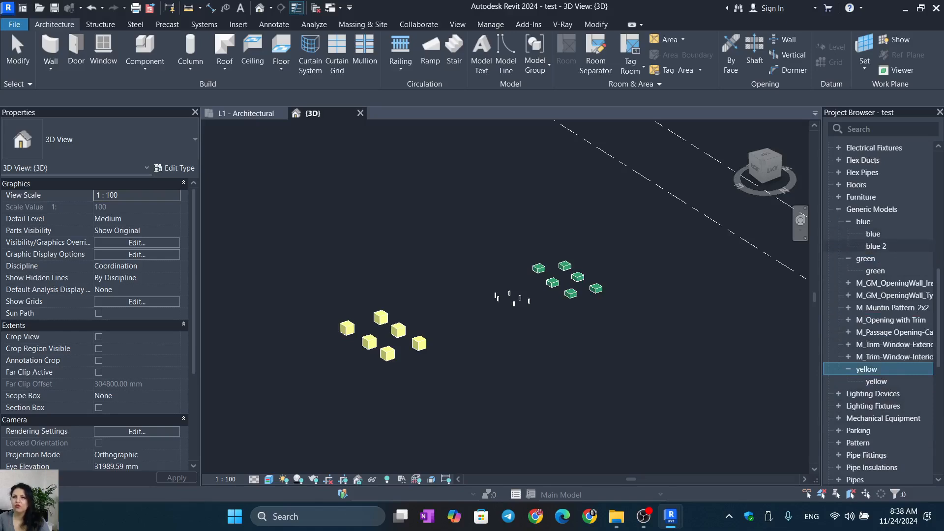
Open the type properties of the blue 2 type, examine its length and width type parameters, and close the dialog
{"action": "right_click", "coordinate": [876, 245]}
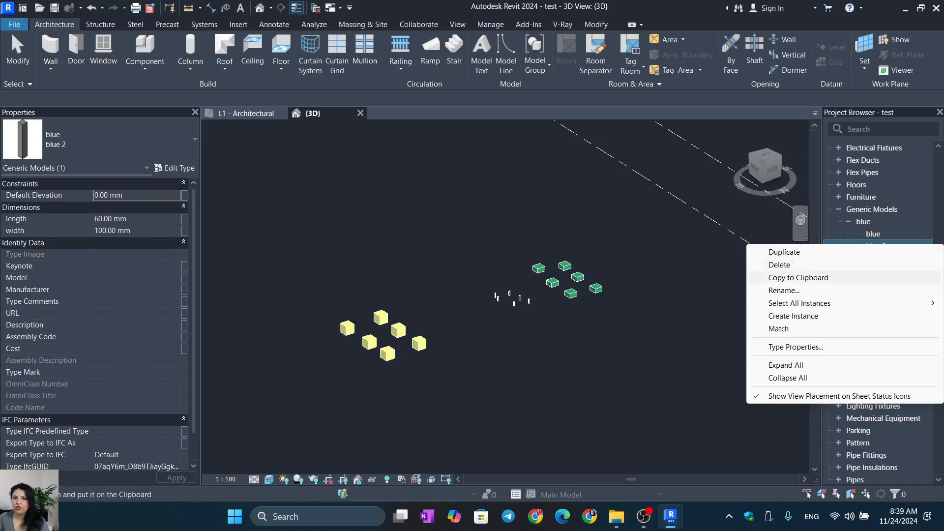
{"action": "mouse_move", "coordinate": [799, 303]}
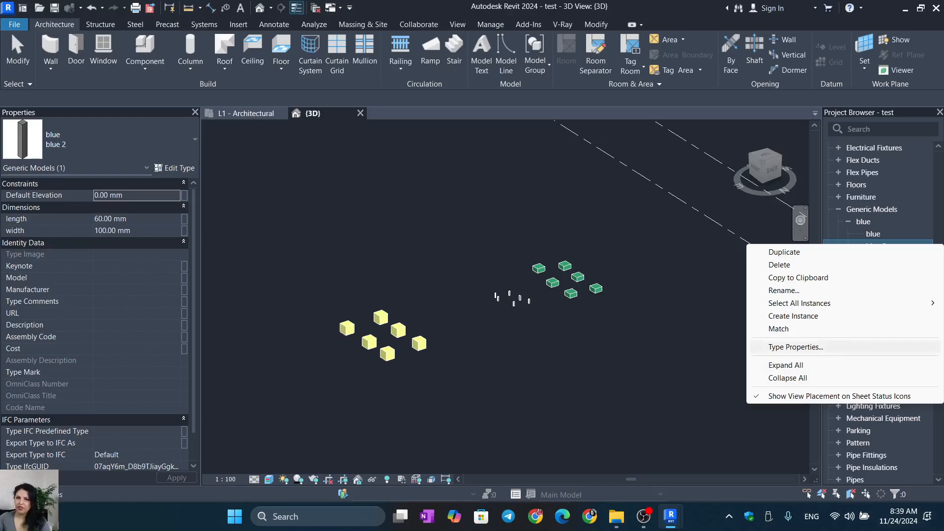
{"action": "left_click", "coordinate": [796, 346]}
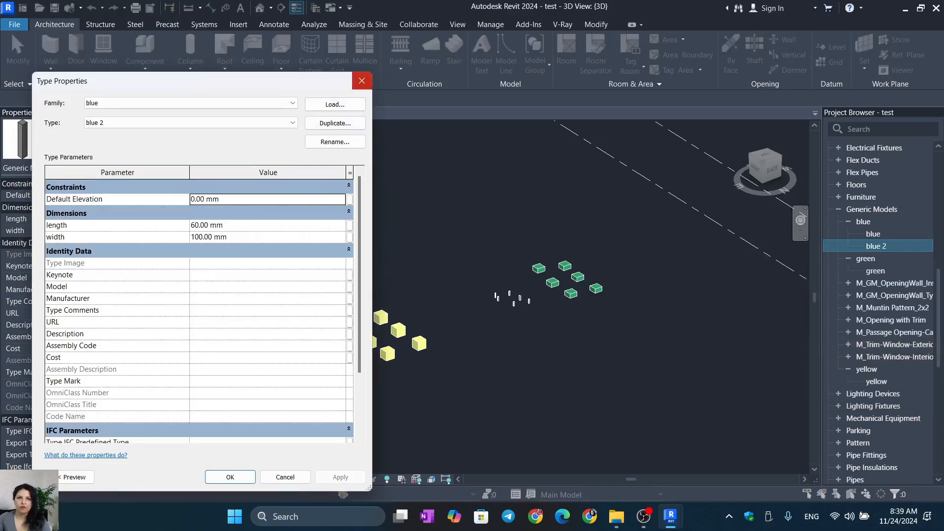
{"action": "left_click", "coordinate": [362, 80]}
Open the type properties of the yellow type, check which parameters it offers at type level, and close the dialog
{"action": "right_click", "coordinate": [876, 382]}
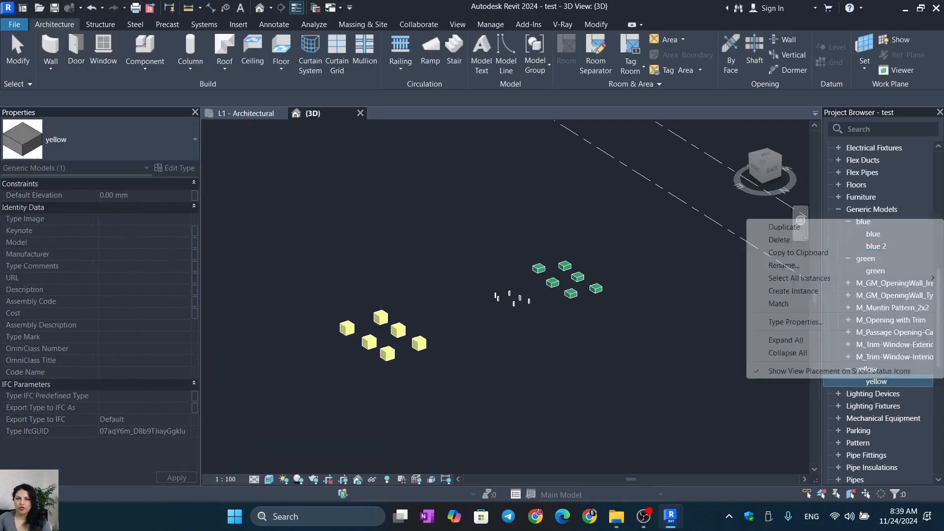
{"action": "left_click", "coordinate": [795, 322]}
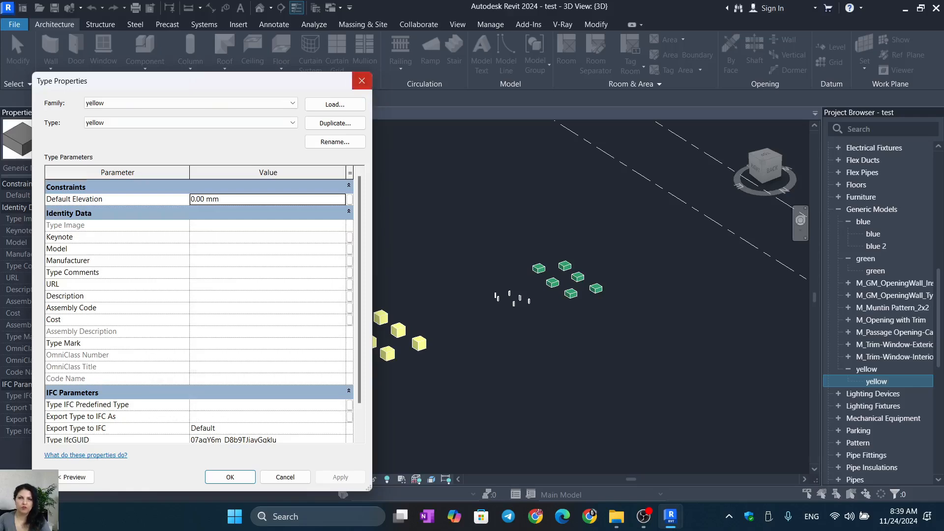
{"action": "left_click", "coordinate": [361, 81]}
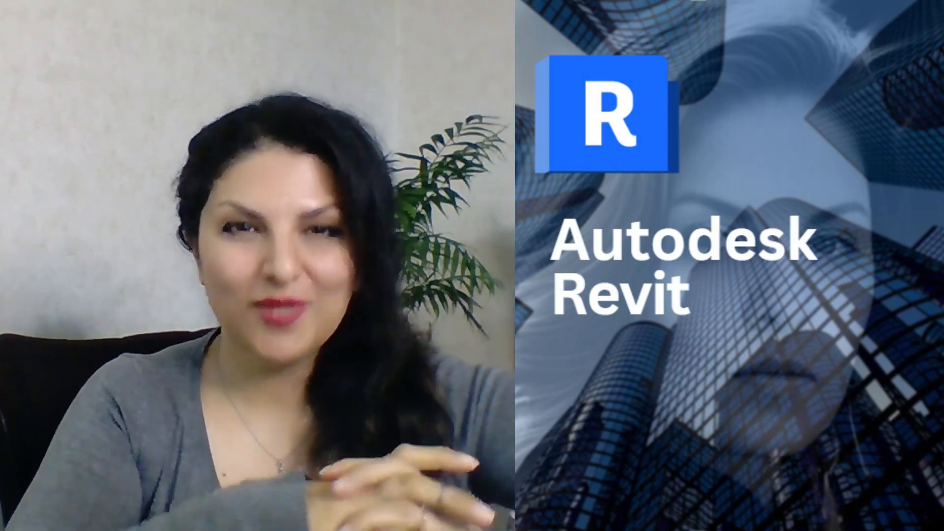